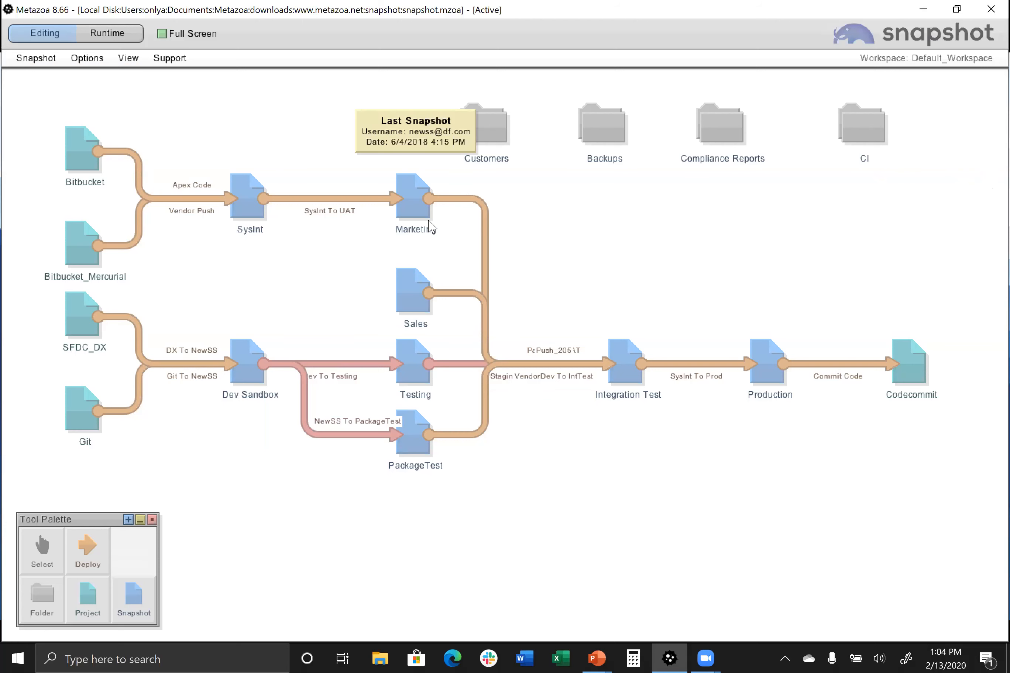
Switch the active workspace to Smaller_Pipeline in the Workspace Manager
mouse_move(406, 280)
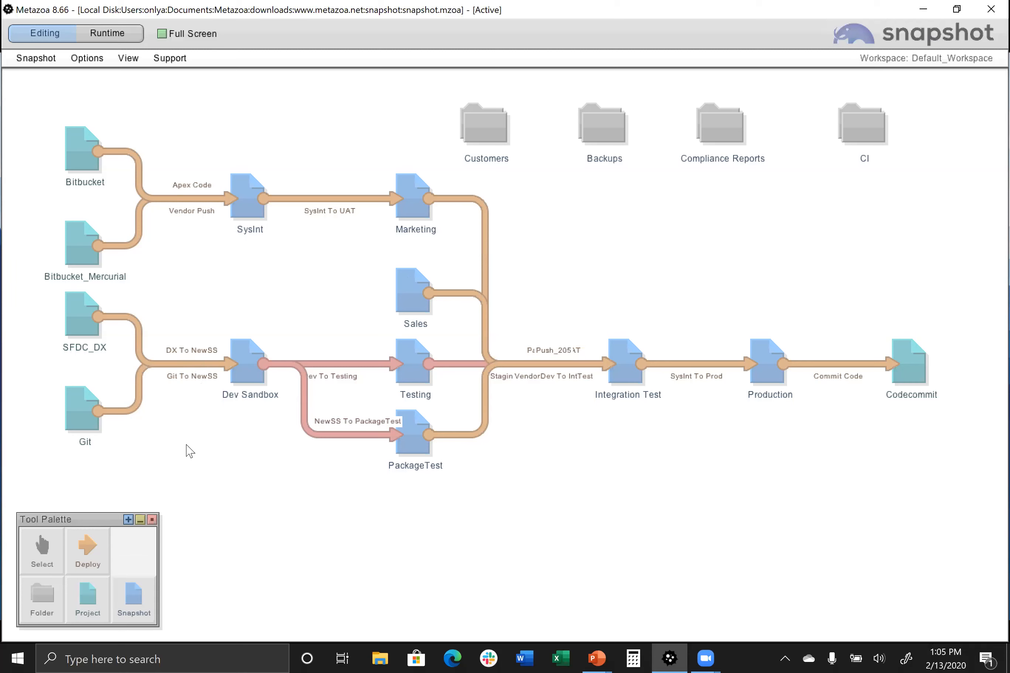
click(951, 63)
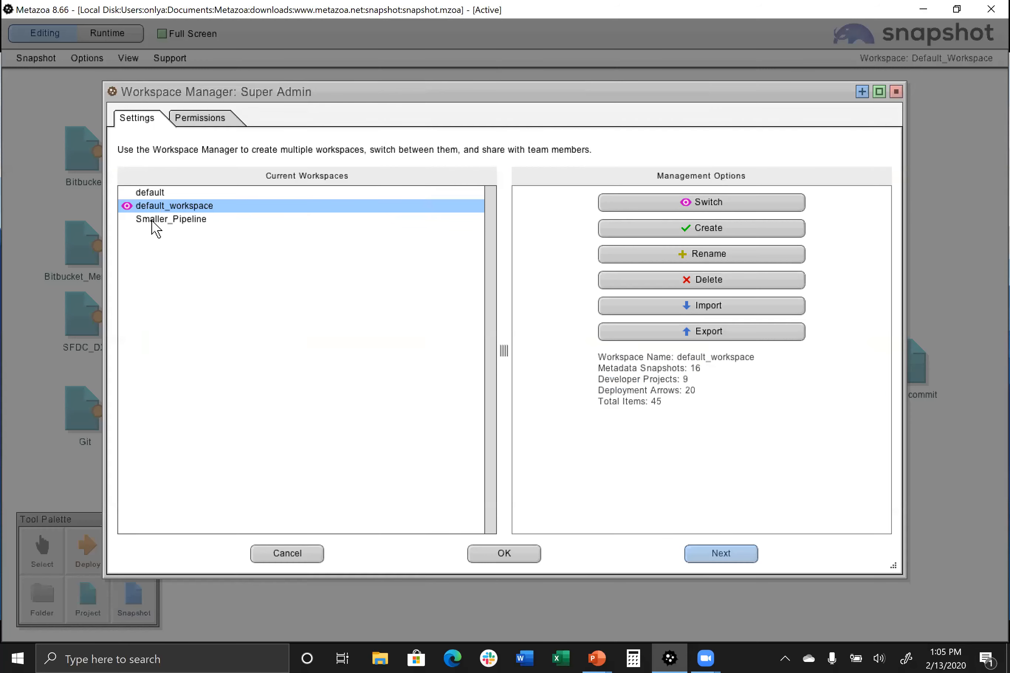
click(174, 221)
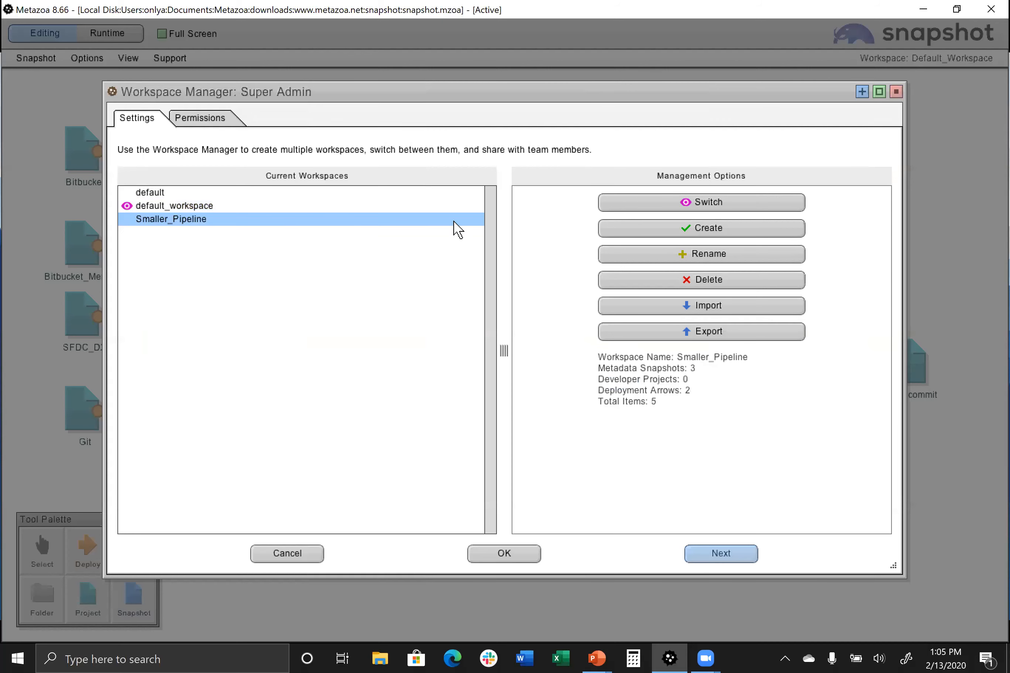
click(660, 210)
click(502, 558)
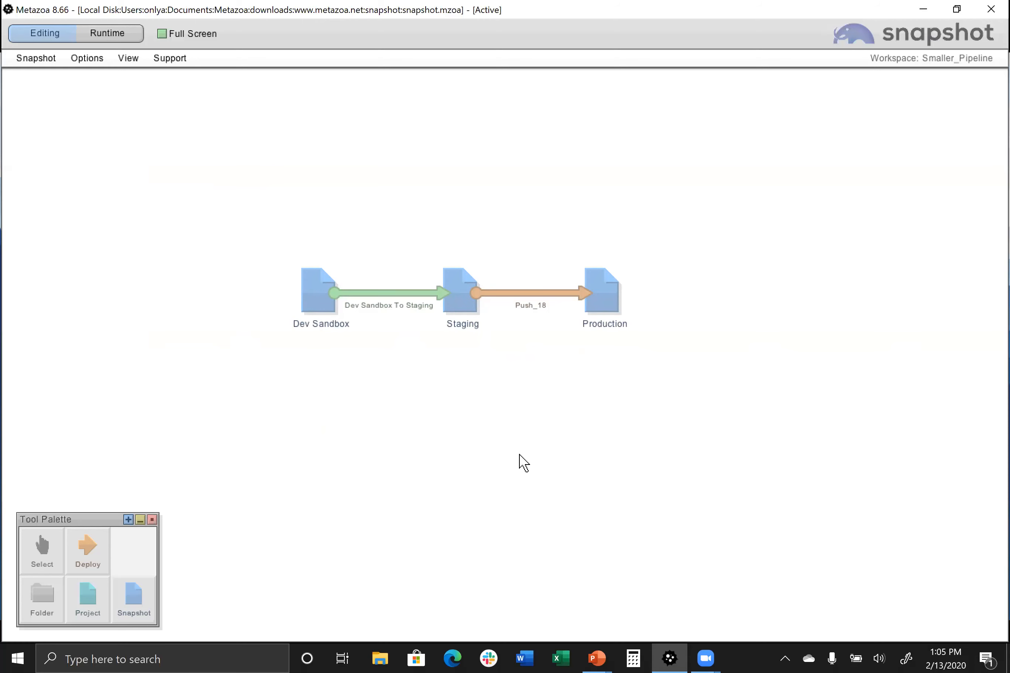
Add a full snapshot item below Staging, keeping its default settings, and advance to the snapshot-taking stage
click(142, 595)
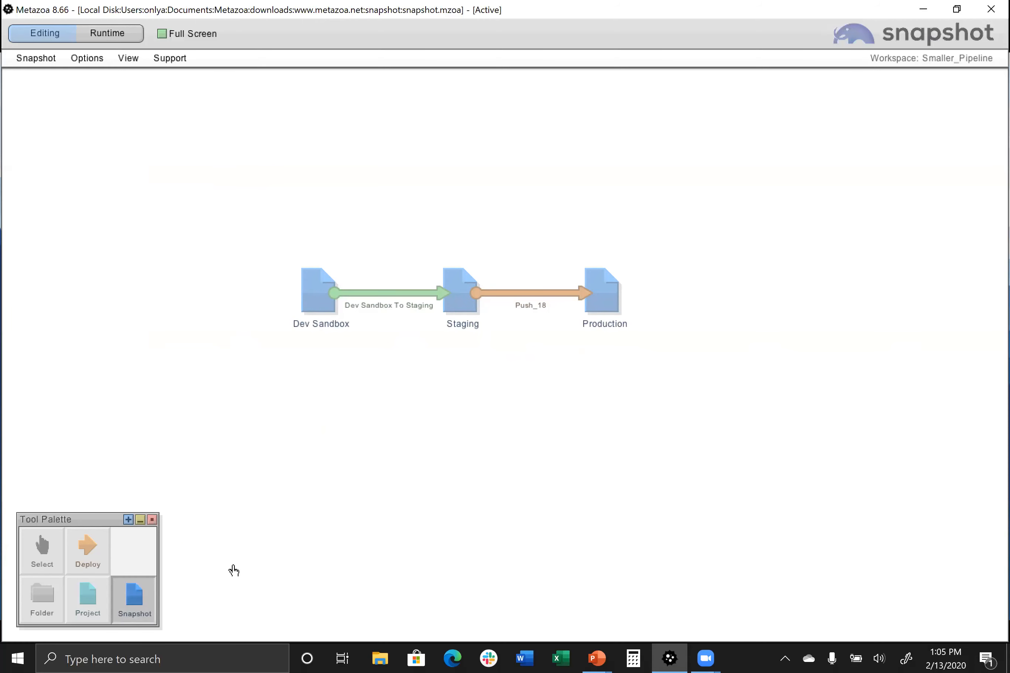
click(462, 403)
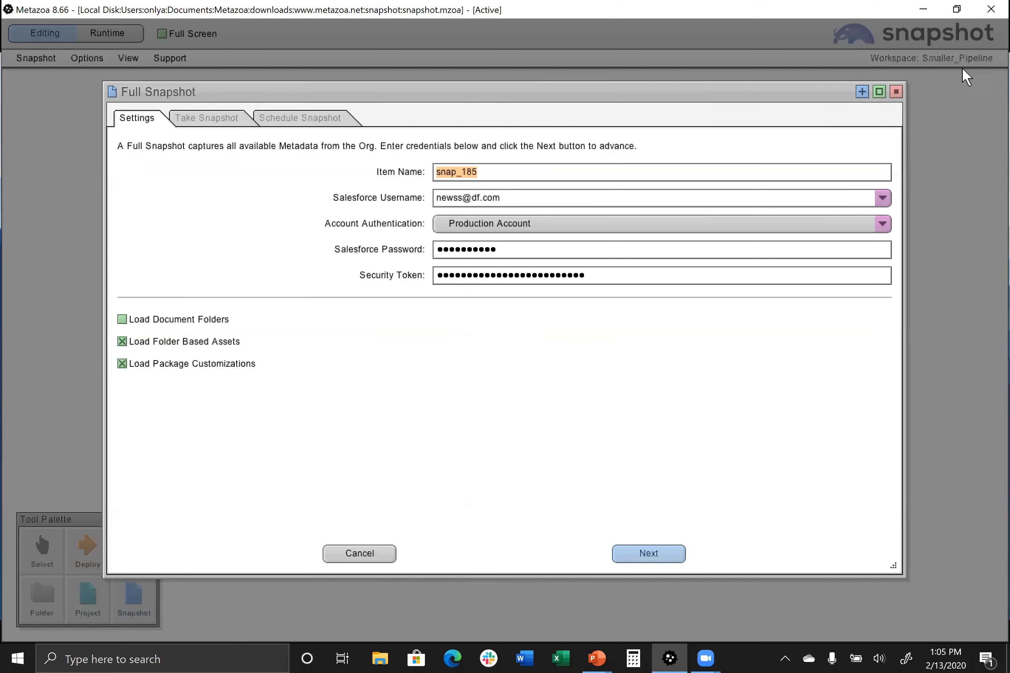
click(882, 224)
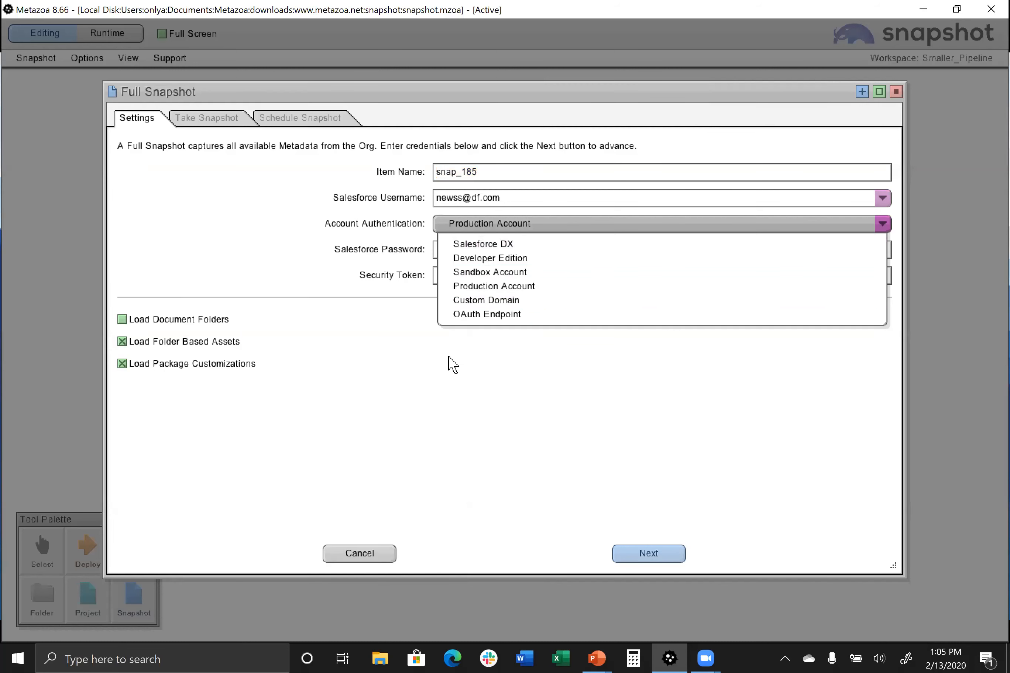
click(452, 367)
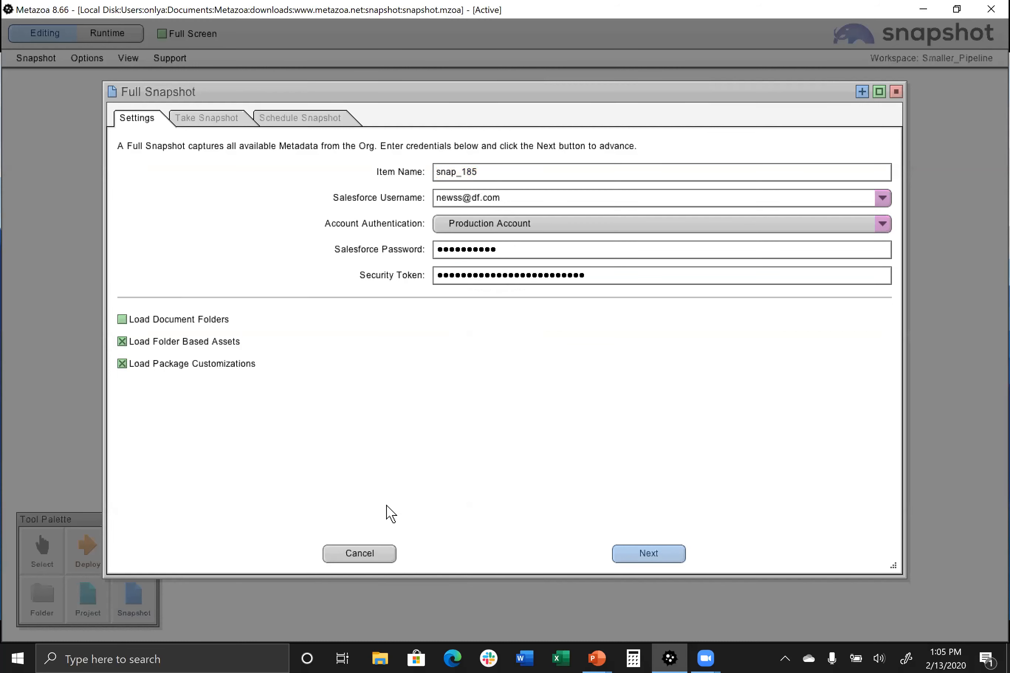
click(239, 121)
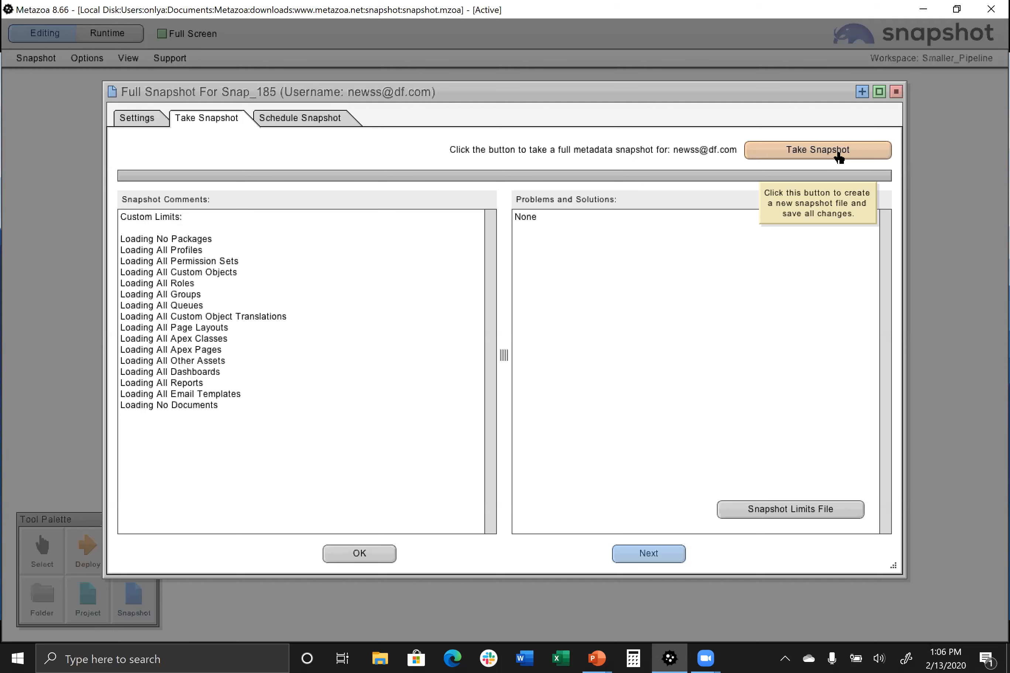
Schedule the new snapshot as a recurring event starting 2/7/2020 at 3:00 AM, repeating every week
click(333, 118)
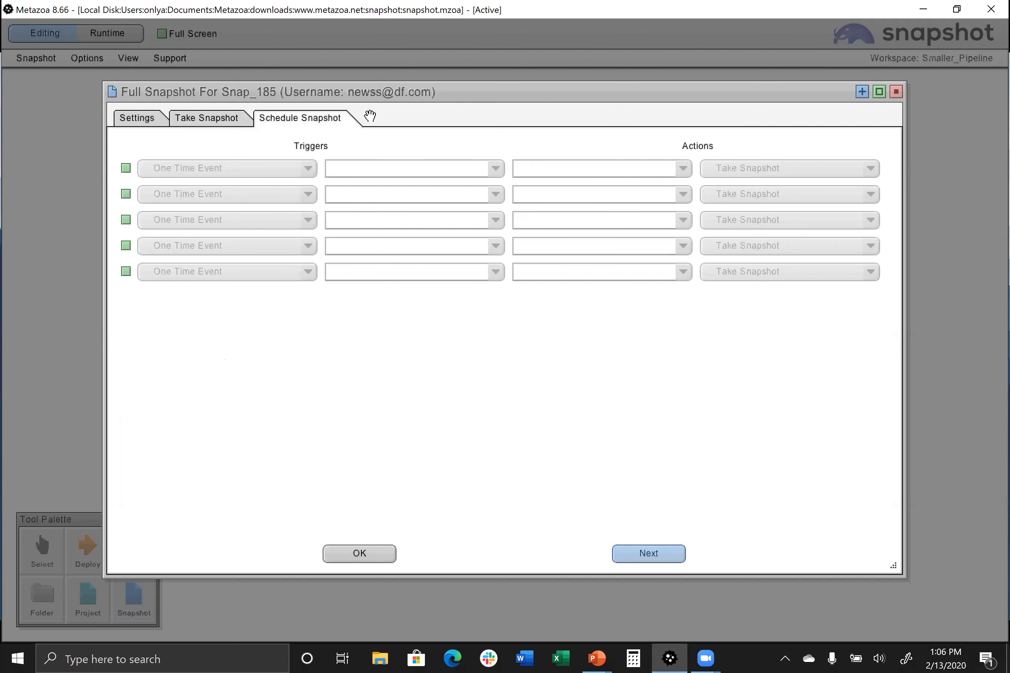
click(309, 169)
click(261, 203)
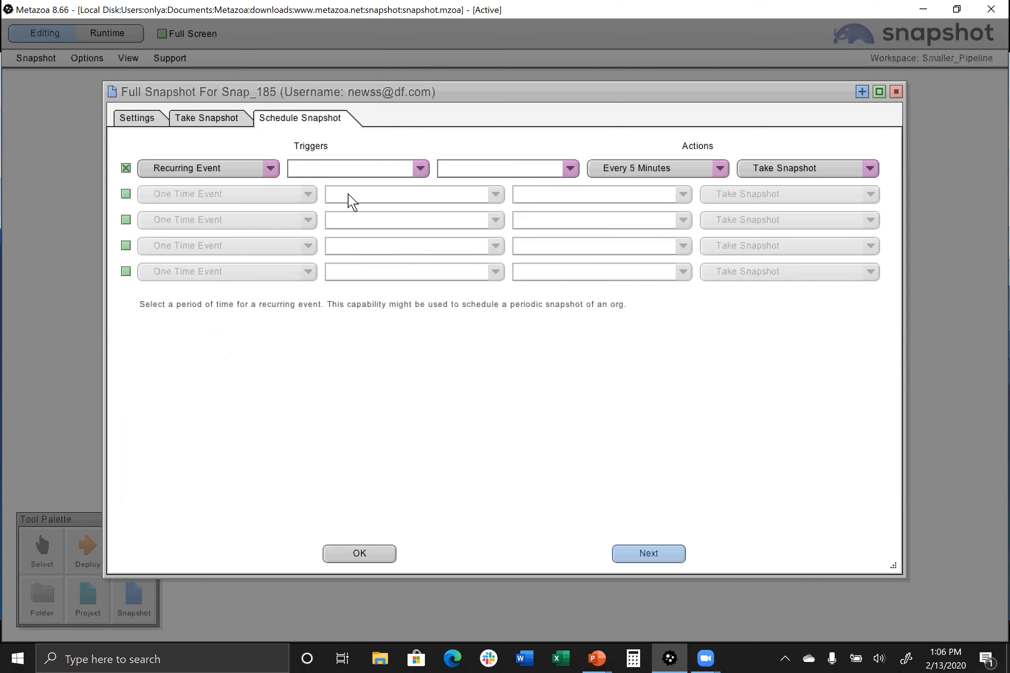
click(421, 170)
click(428, 237)
click(569, 168)
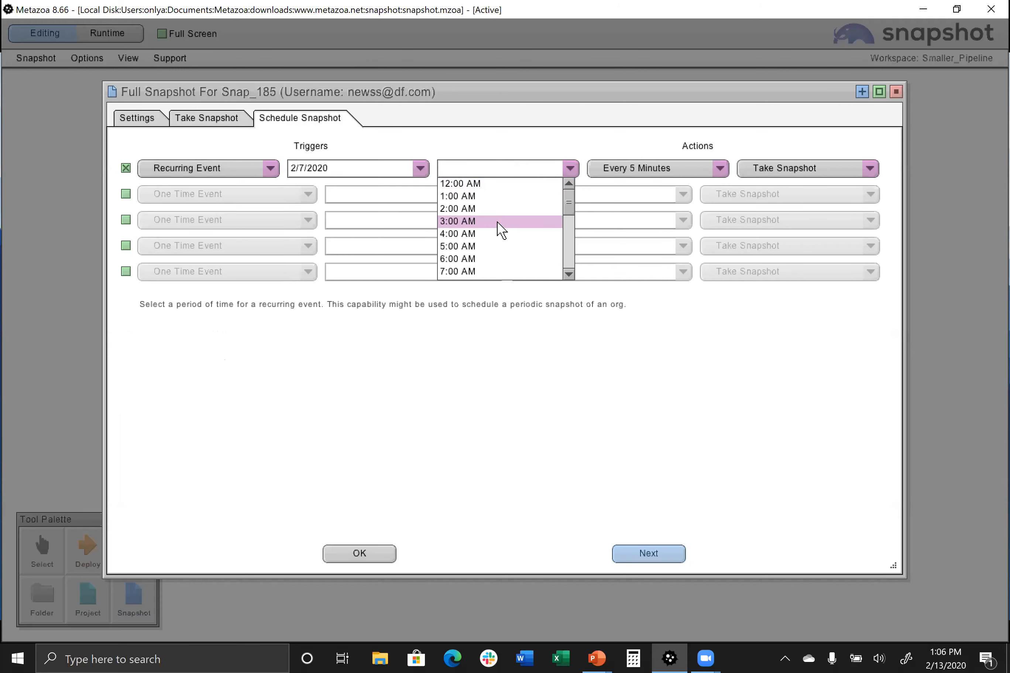
click(502, 230)
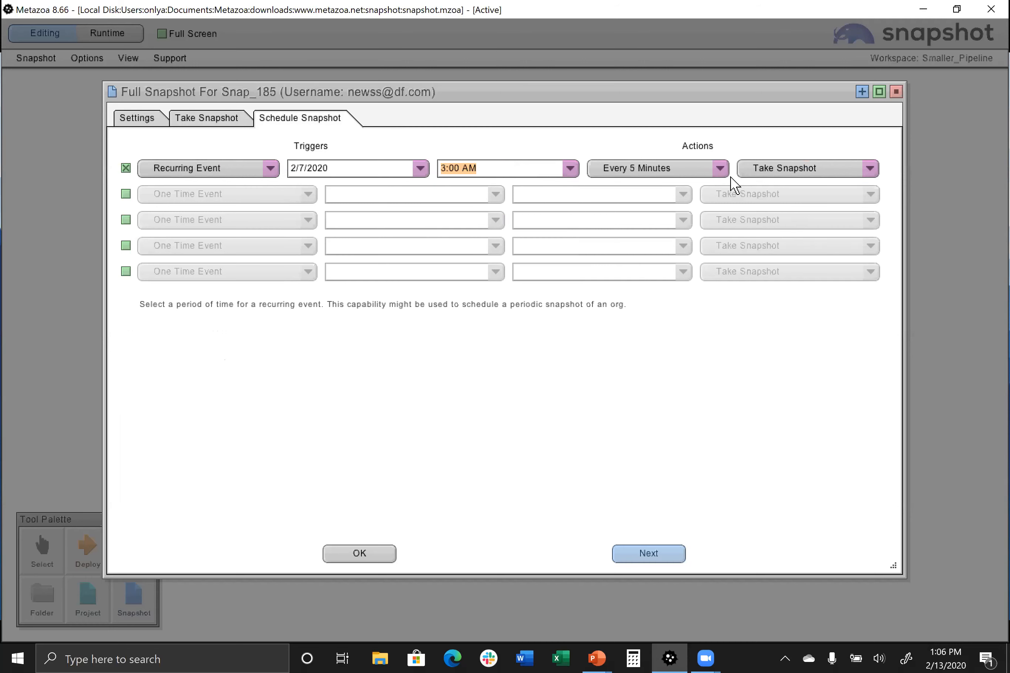
click(720, 169)
drag(721, 216, 706, 255)
click(691, 253)
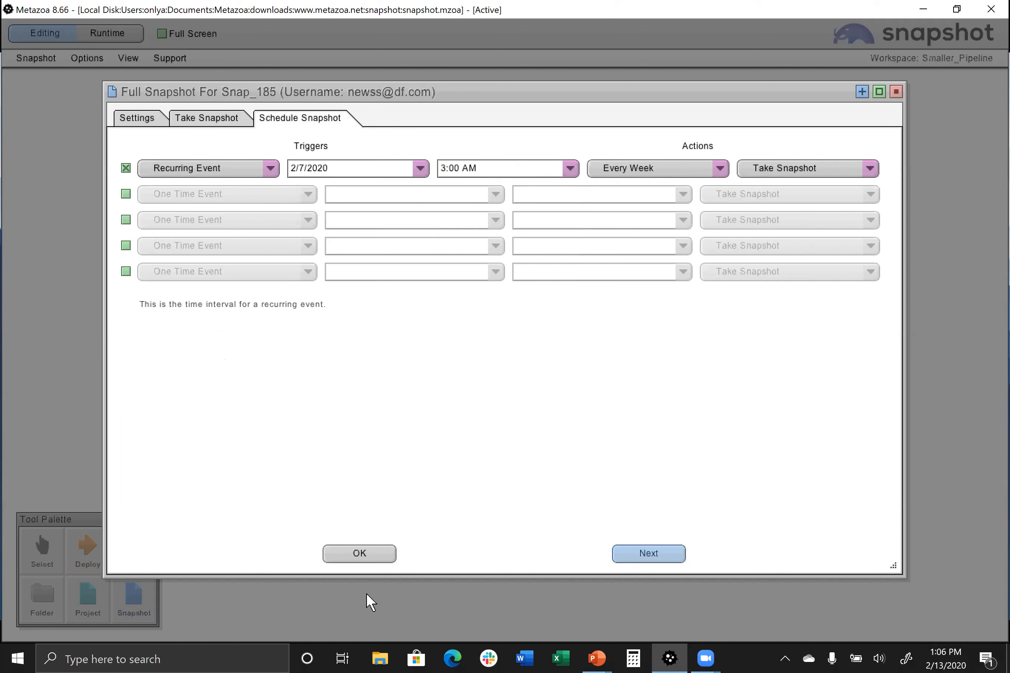
click(366, 559)
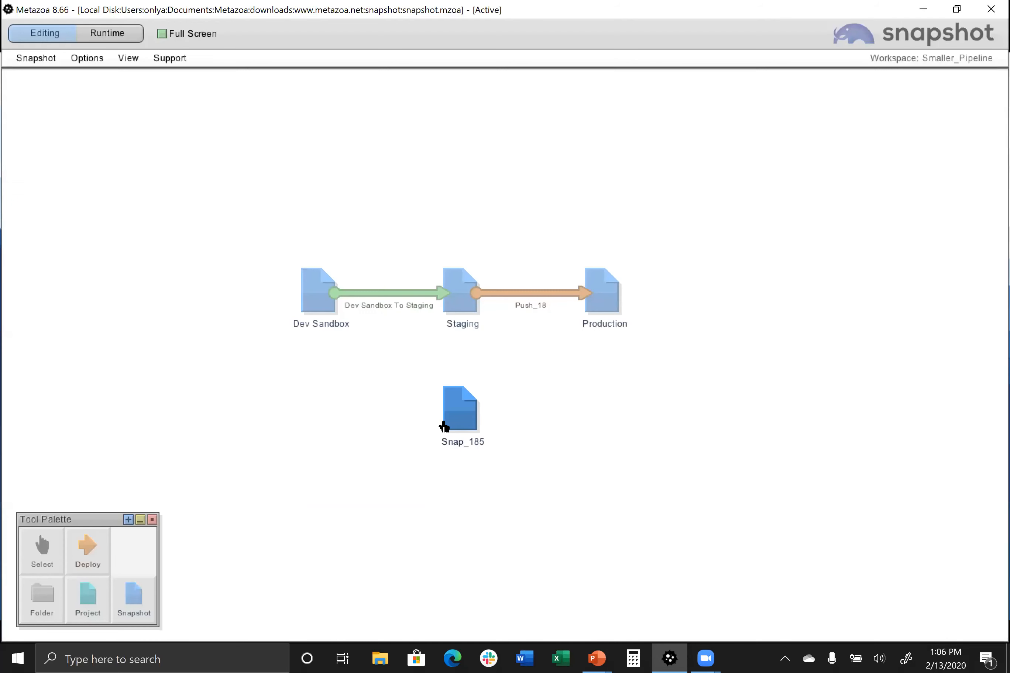
Open the Forgotten Assets report for Dev Sandbox, enlarge it, and examine the Email Templates table through its Details column
mouse_move(328, 291)
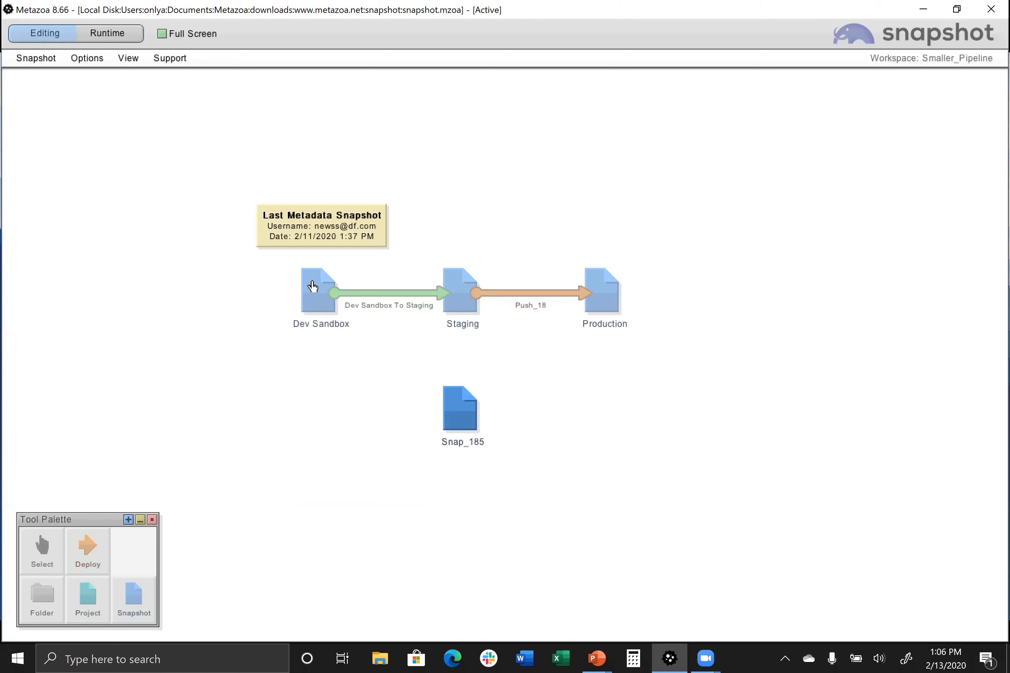
right_click(312, 287)
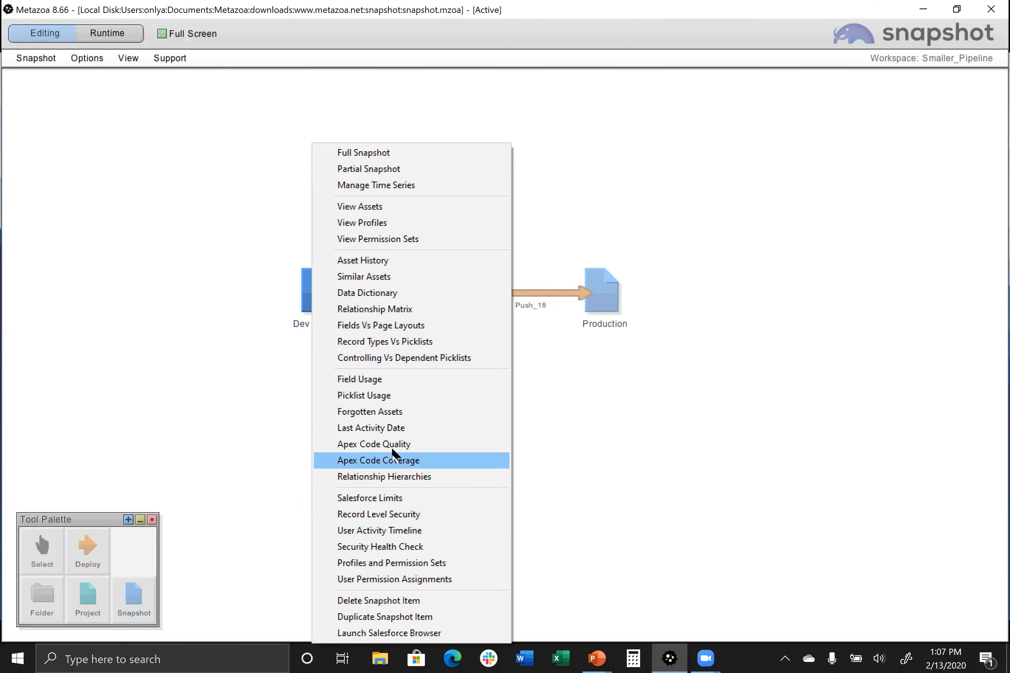
click(392, 413)
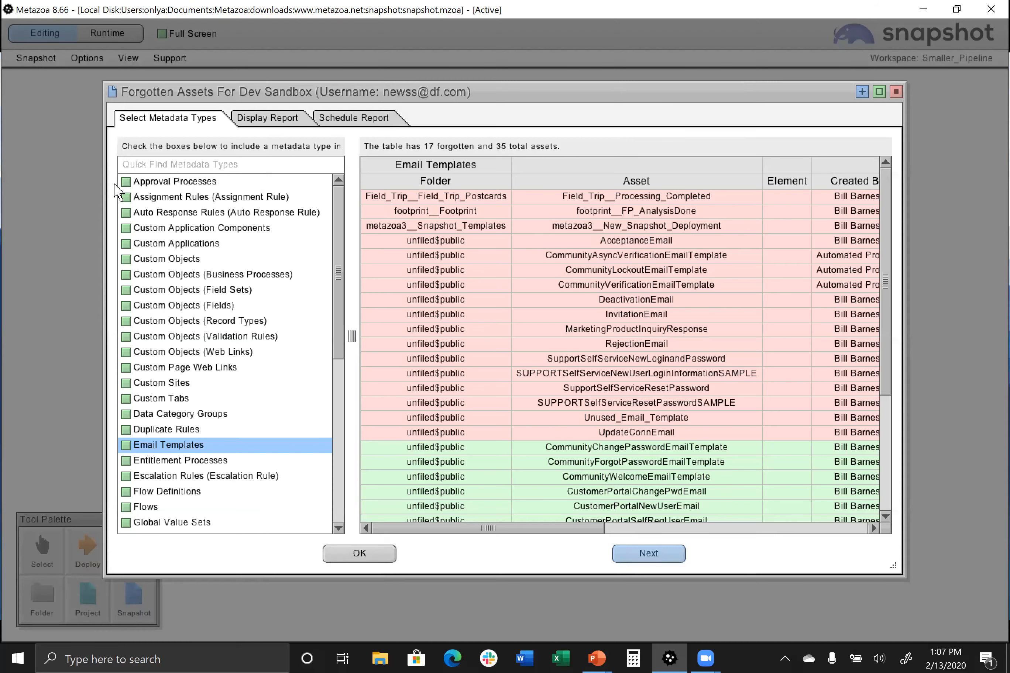
click(879, 92)
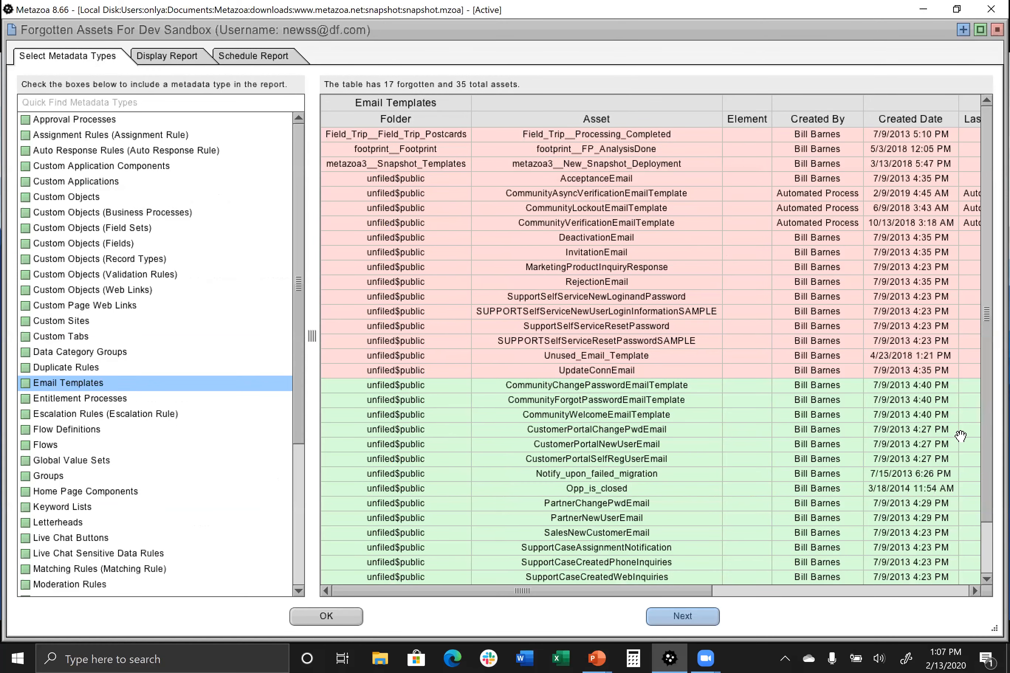
drag(912, 458, 347, 479)
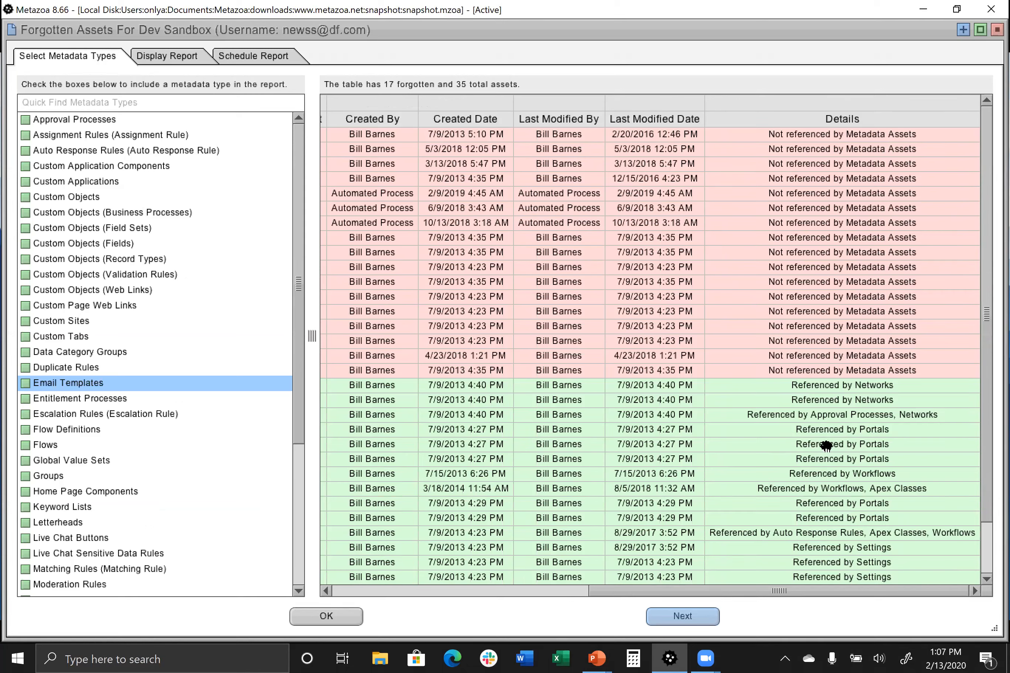
Review the Forgotten Assets report's export, sorting and scheduling options, and close the report
right_click(650, 266)
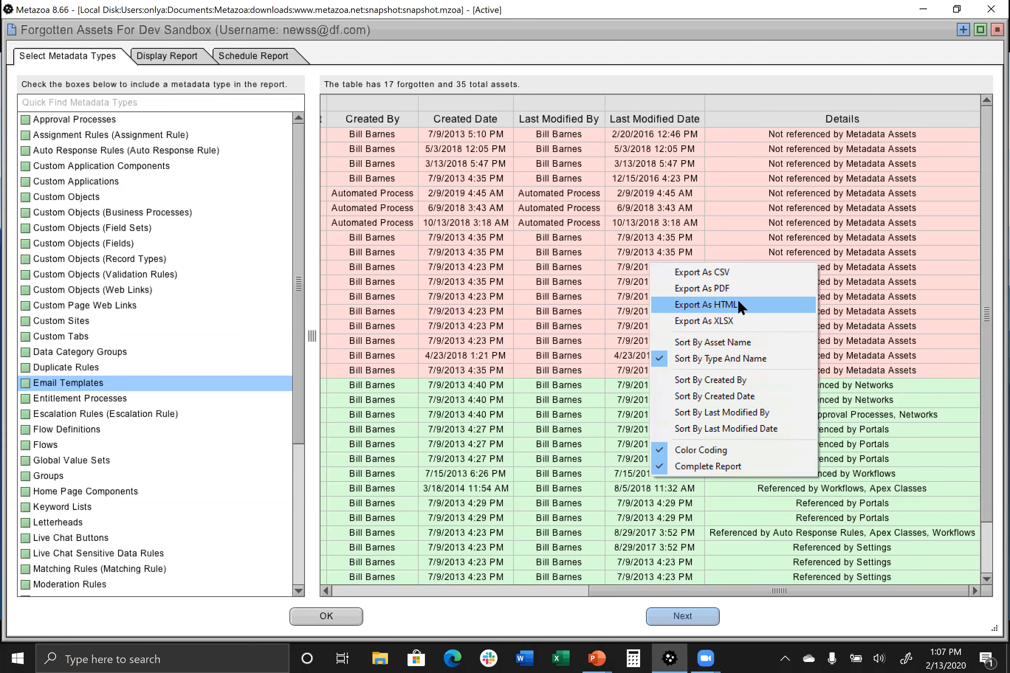
click(669, 86)
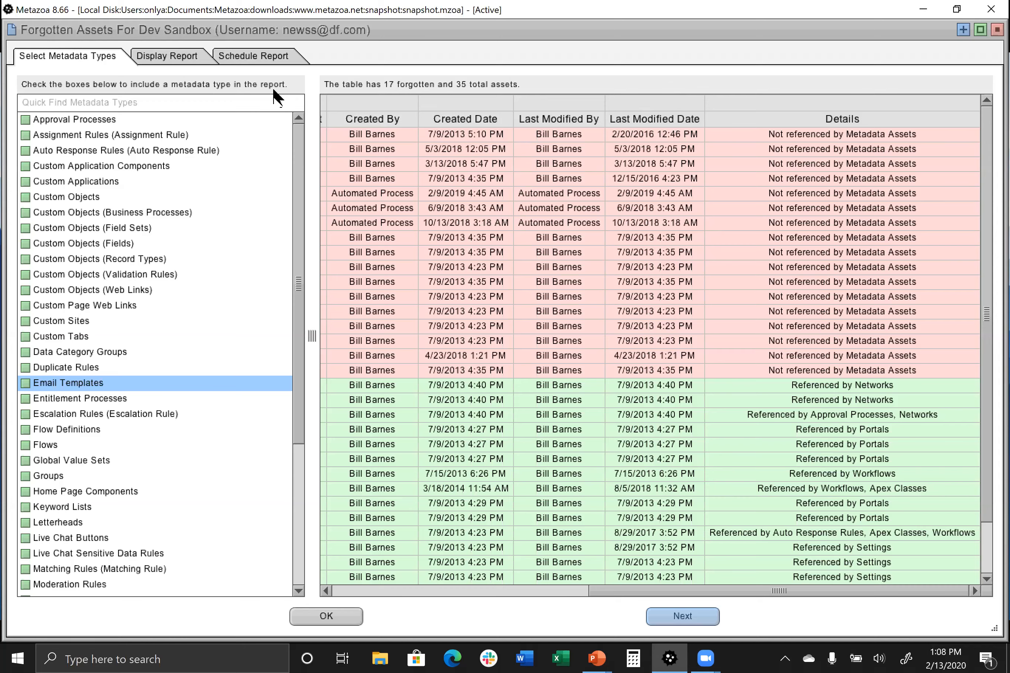
click(264, 56)
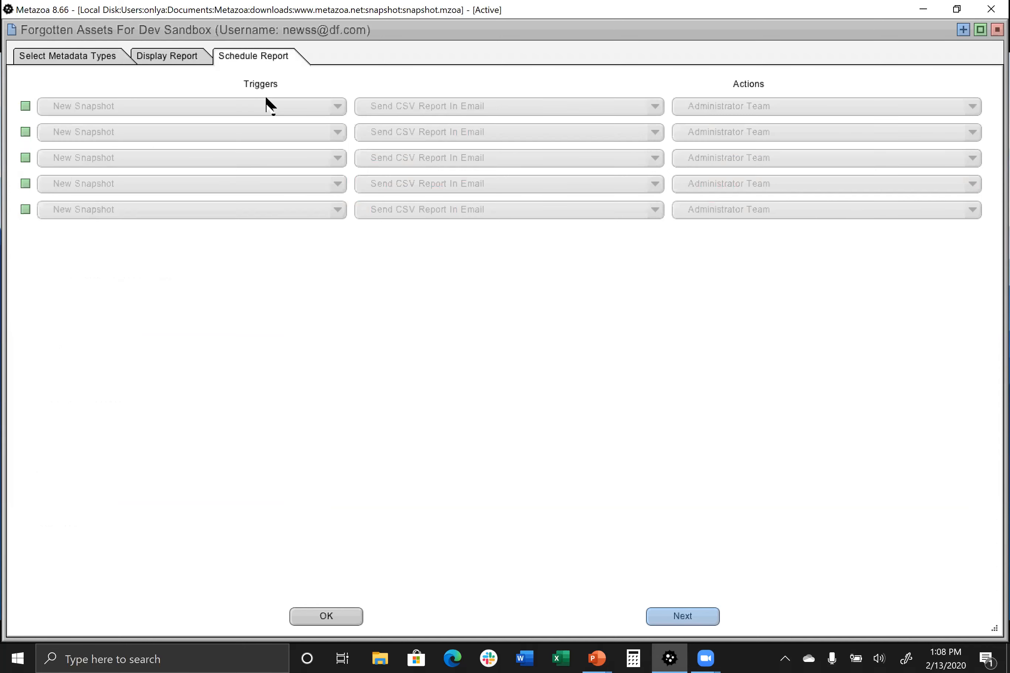
click(997, 31)
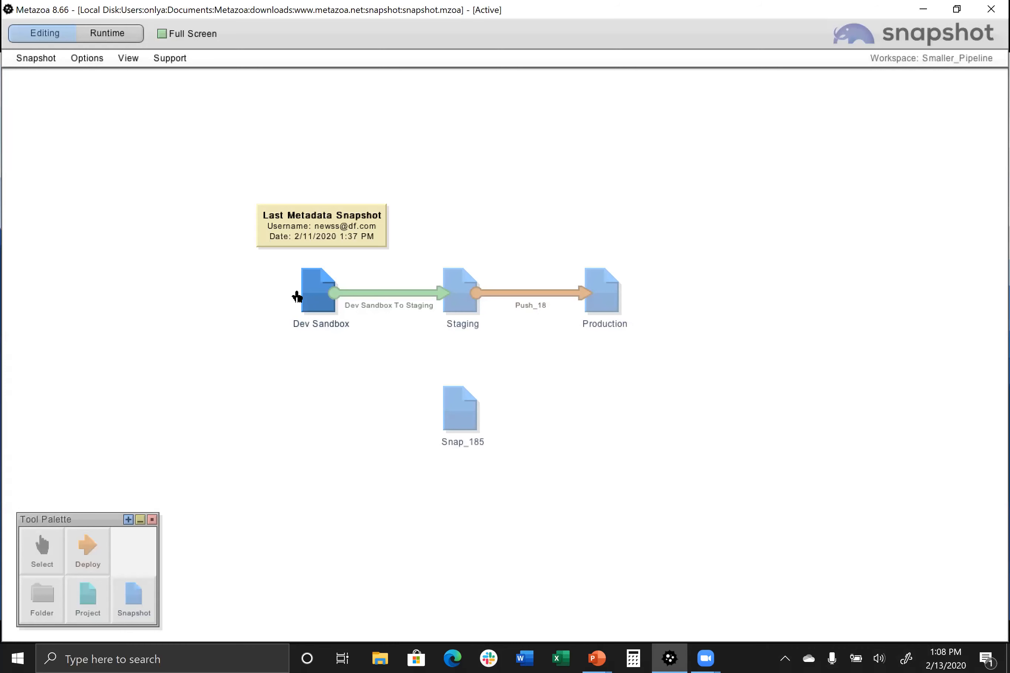
Connect Dev Sandbox to the Snap_185 snapshot with a deployment arrow
click(87, 548)
drag(334, 293, 434, 412)
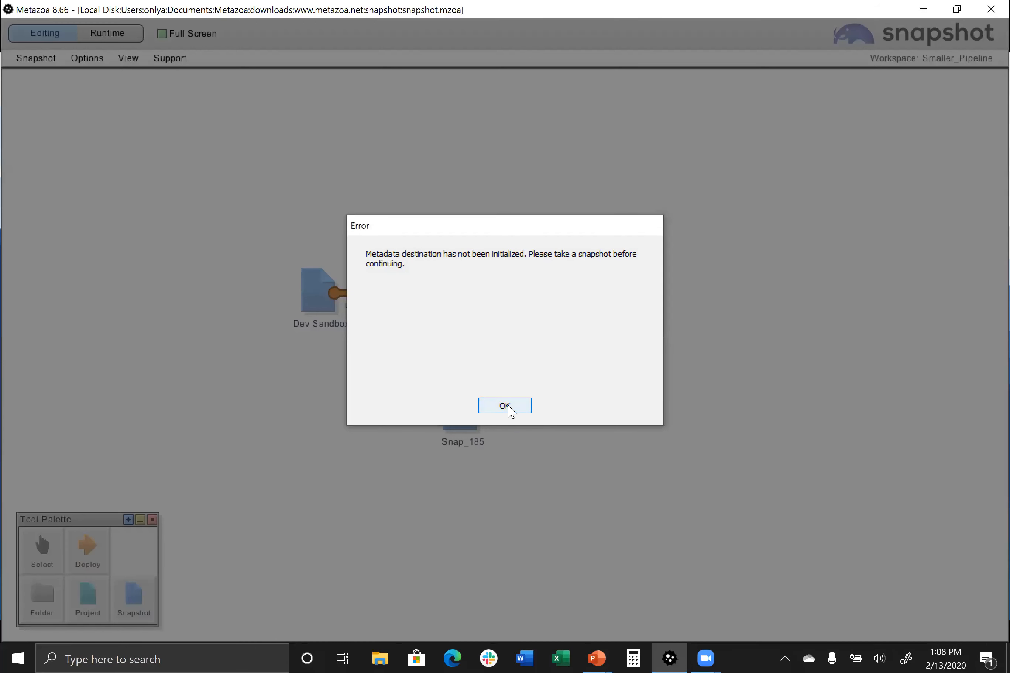
click(509, 406)
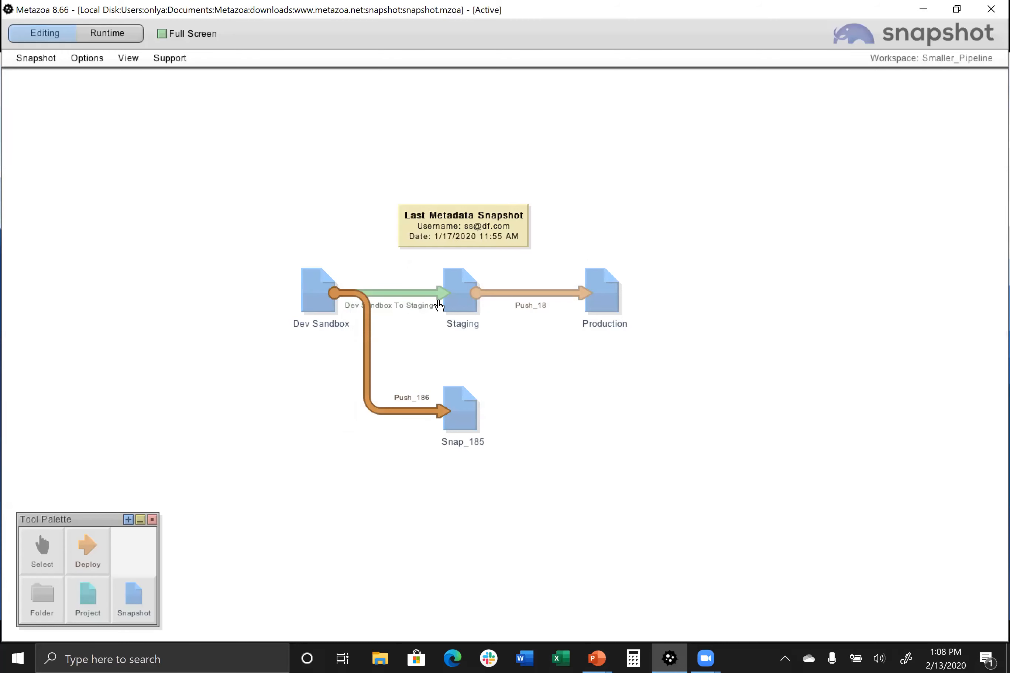
Review the actions available for the Dev Sandbox To Staging deployment arrow
right_click(414, 293)
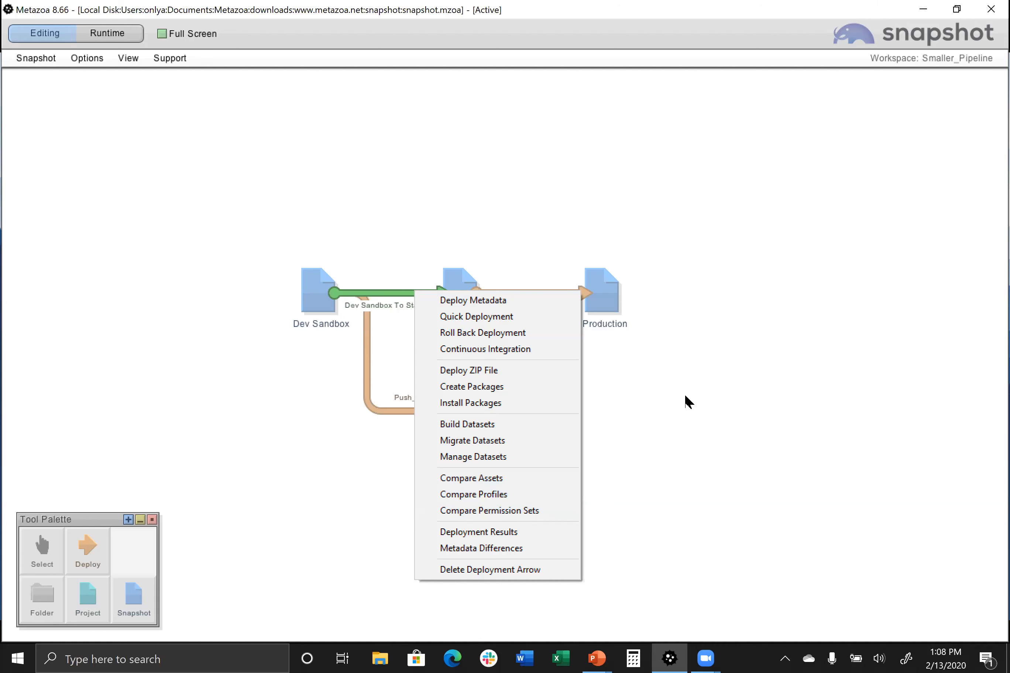
click(643, 420)
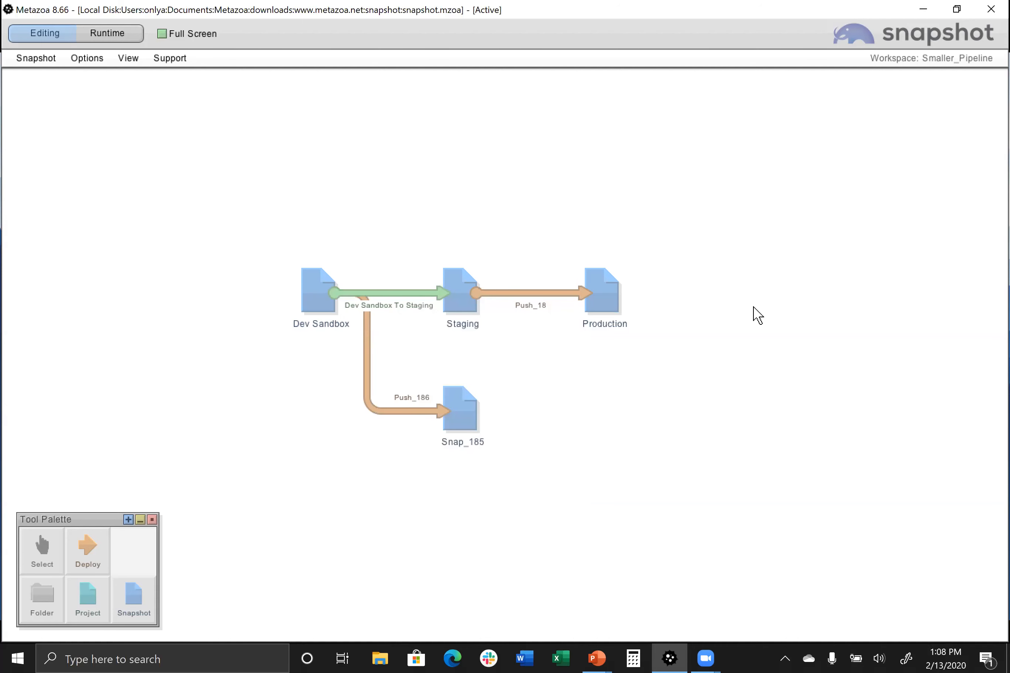
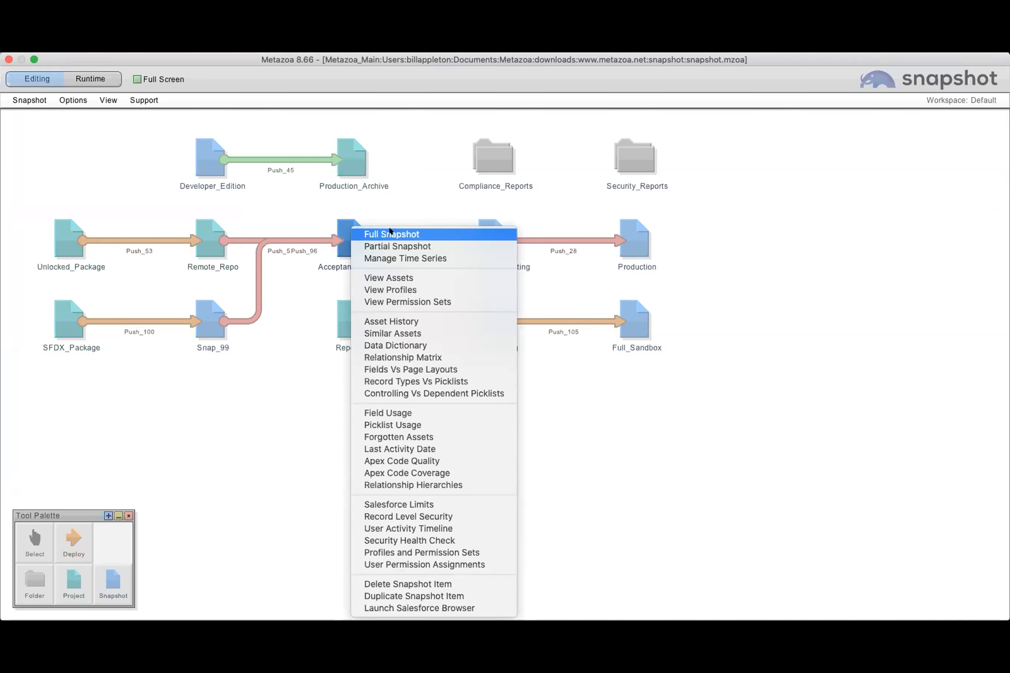
Select profiles Chatter_Clone through MarketingProfile and permission sets Einstein_Access through sales_console for Acceptance_Testing's partial snapshot, and close it without taking the snapshot
click(399, 245)
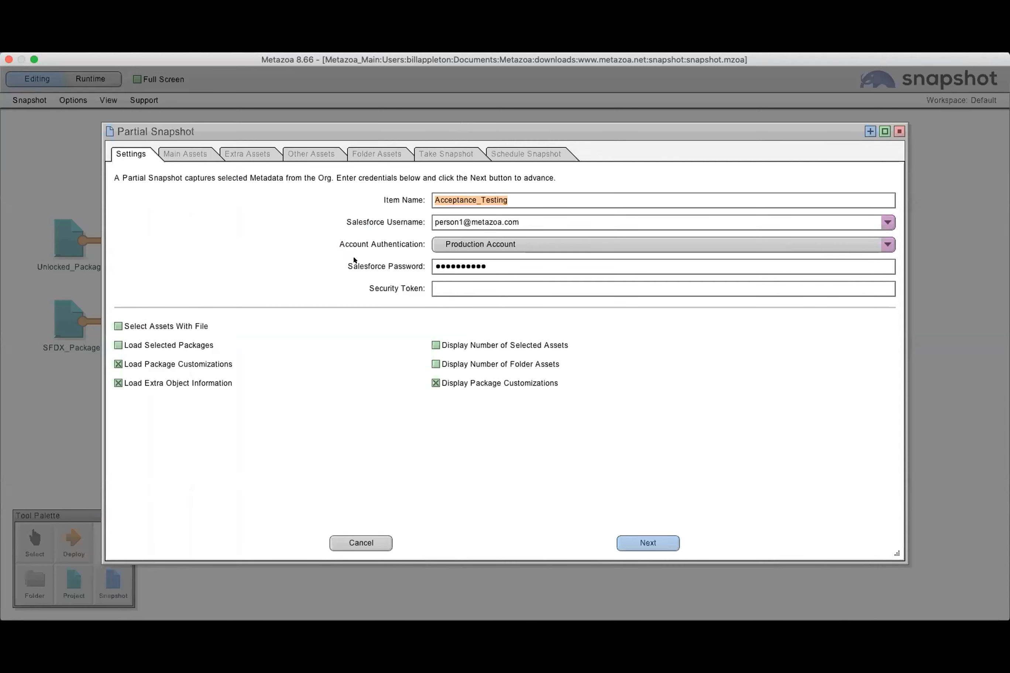
key(Return)
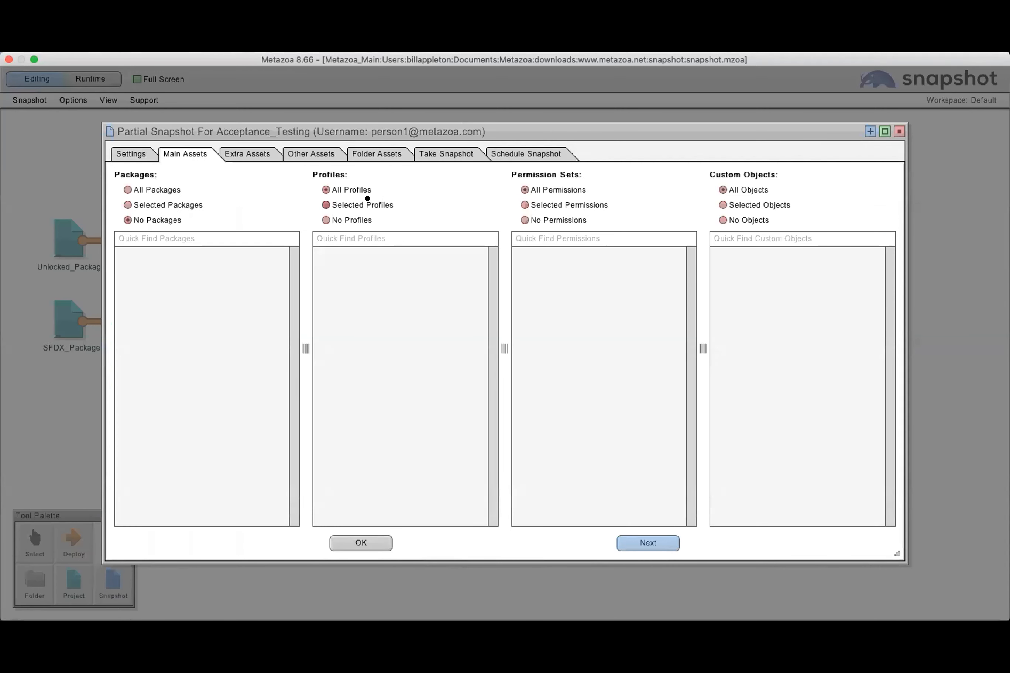
click(563, 202)
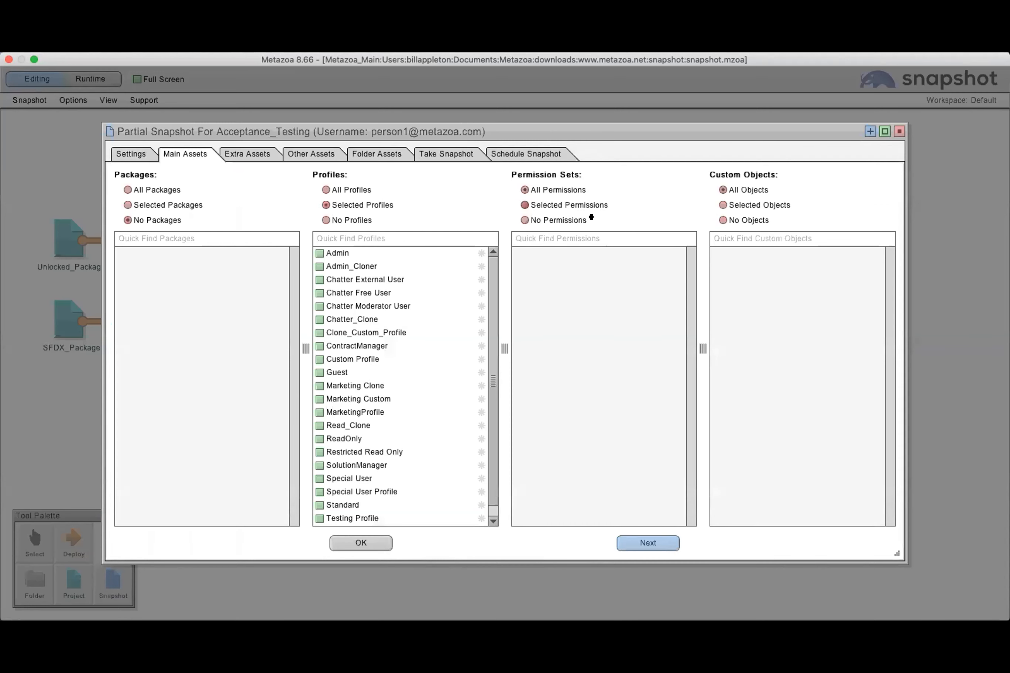
click(380, 319)
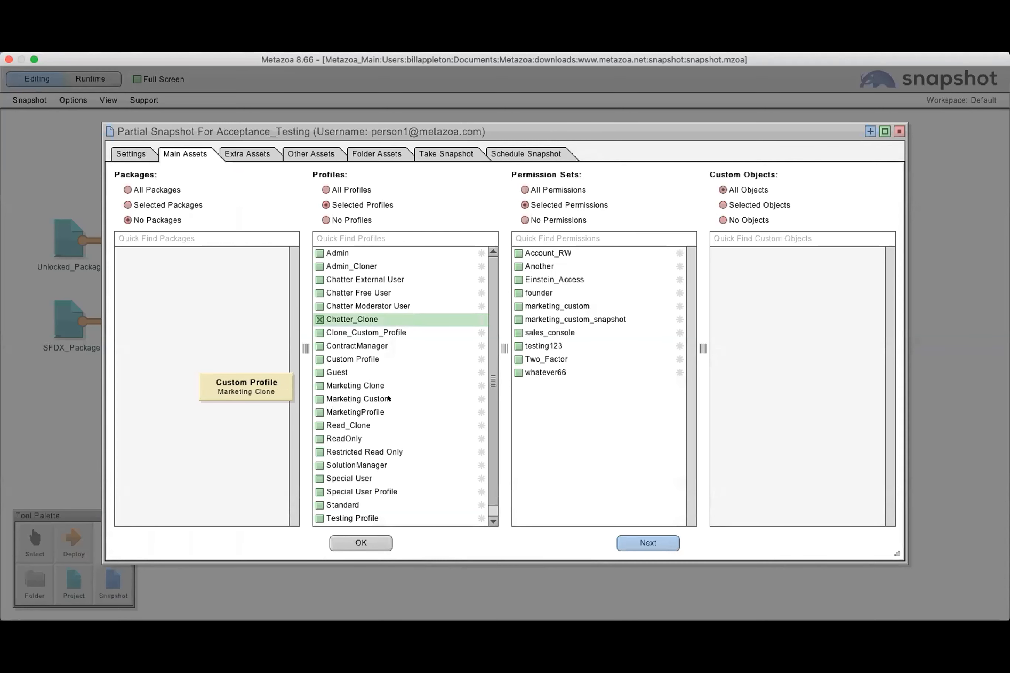
shift+click(388, 412)
click(584, 280)
shift+click(617, 334)
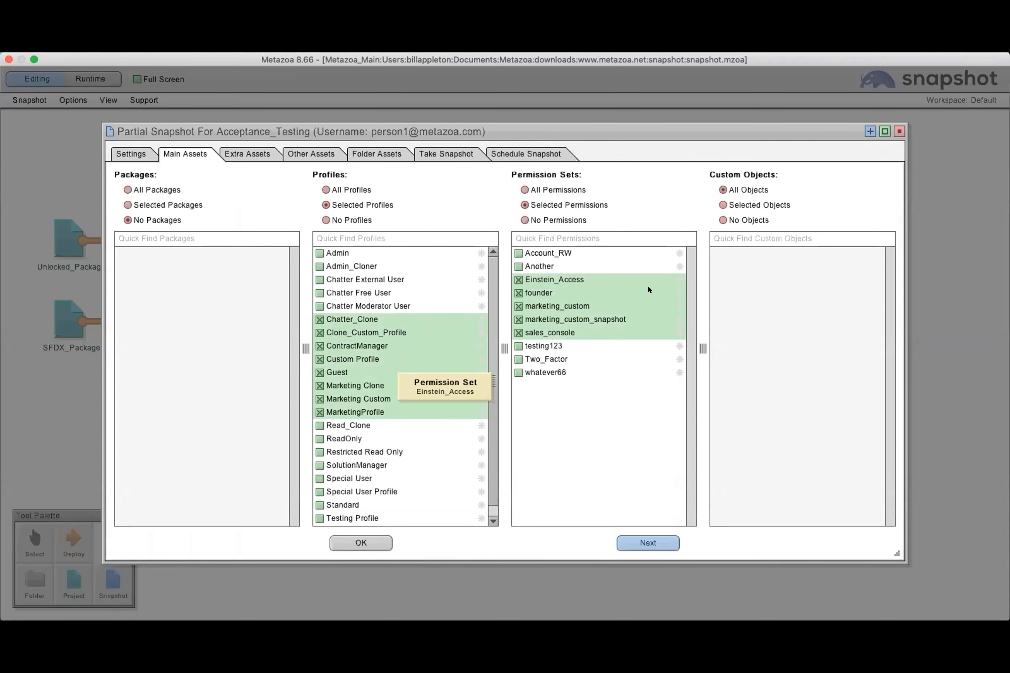
click(898, 131)
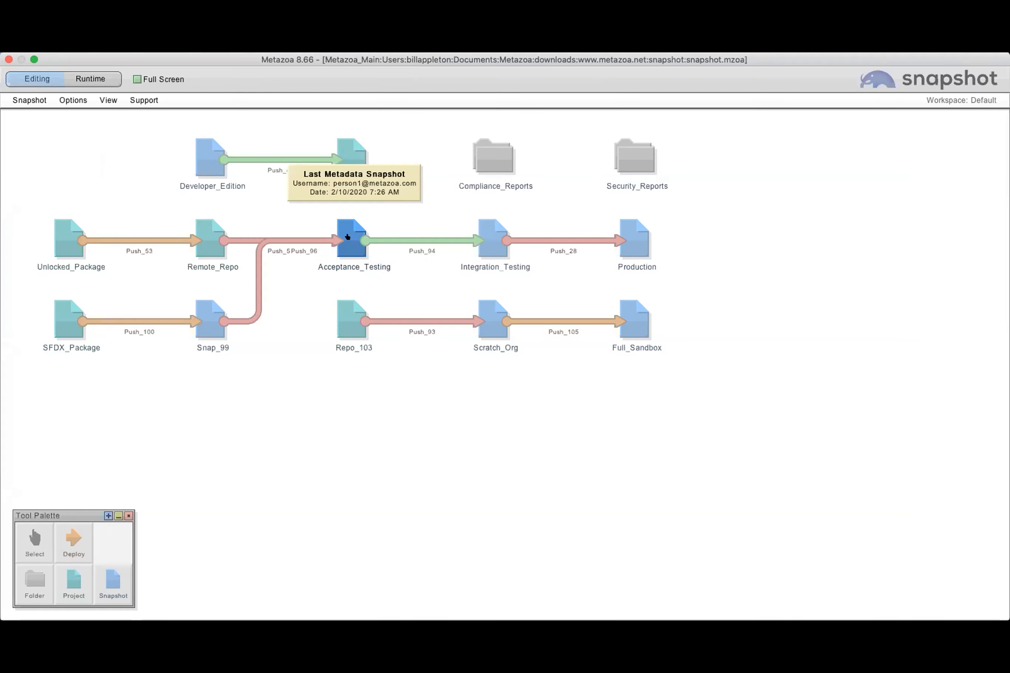
right_click(348, 232)
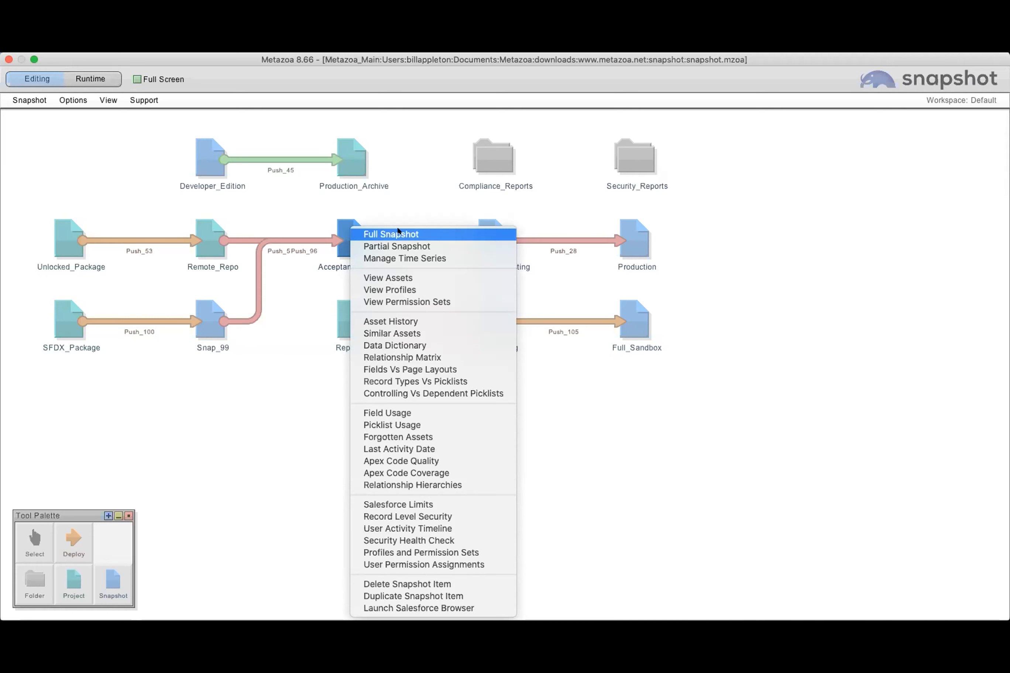
click(407, 208)
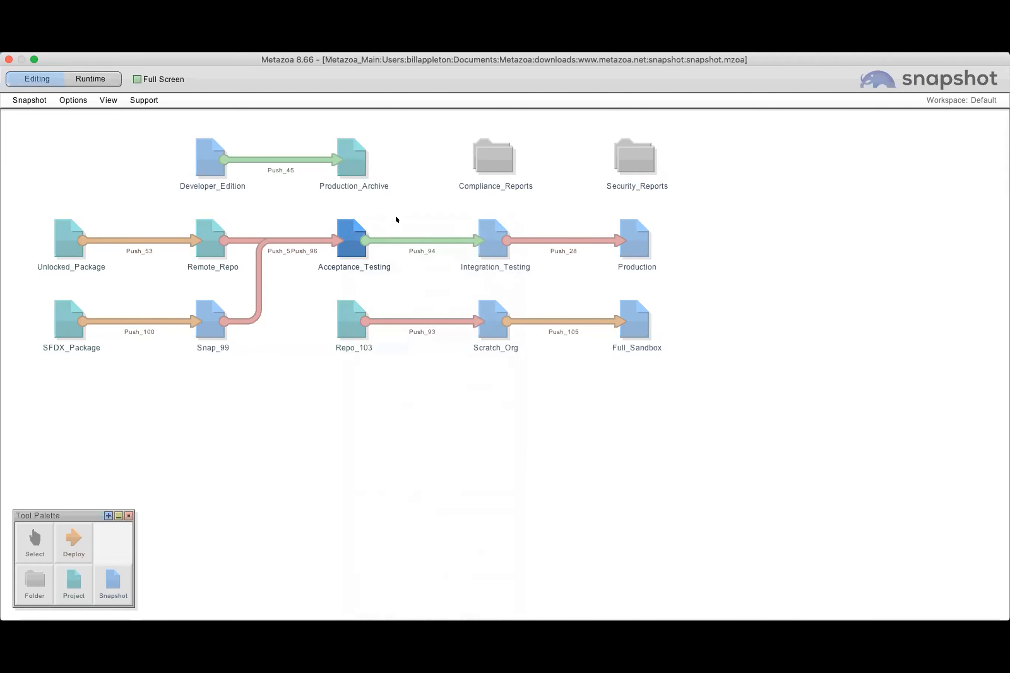
Open the metadata deployment for the Push_94 arrow between Acceptance_Testing and Integration_Testing, and maximize its dialog
right_click(400, 239)
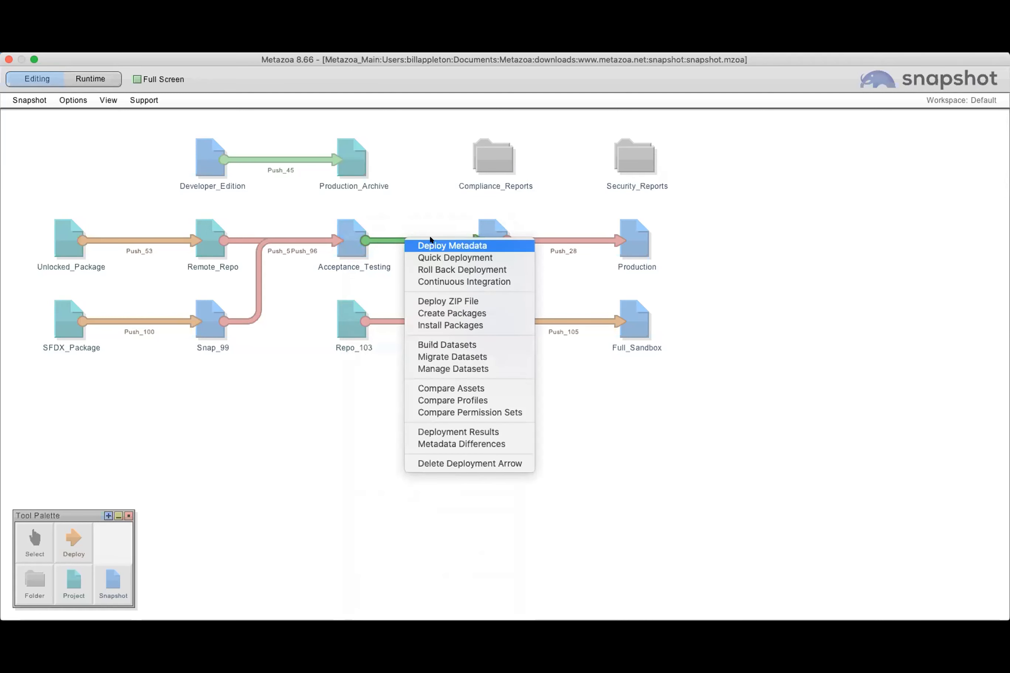
click(440, 246)
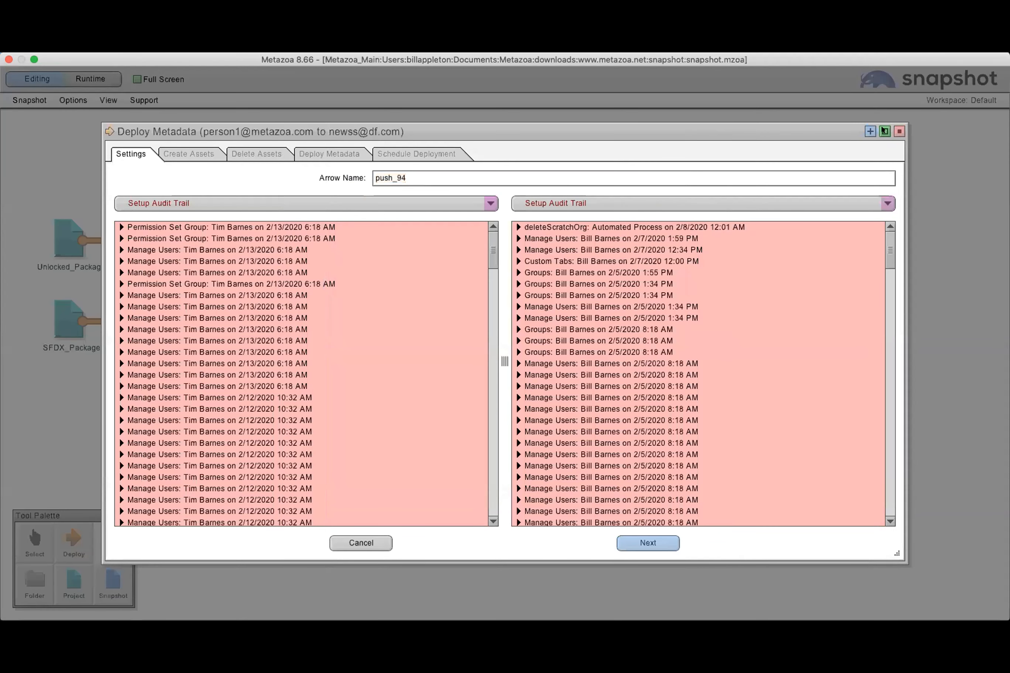
click(883, 130)
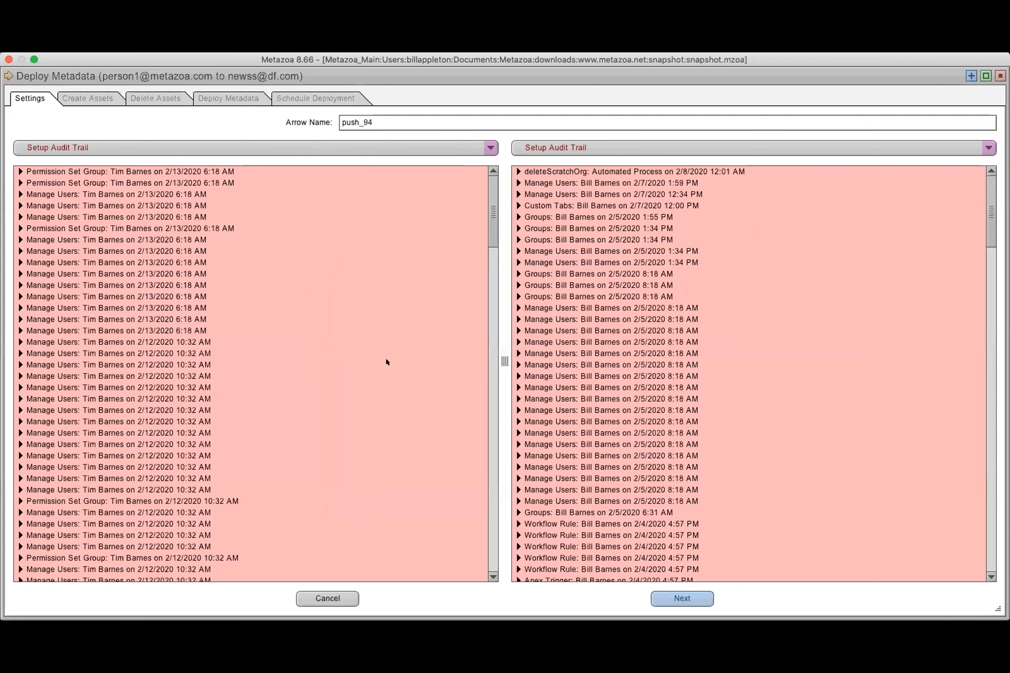
Filter the metadata types by "pro" and add the MarketingProfile profile to the create job list
click(86, 96)
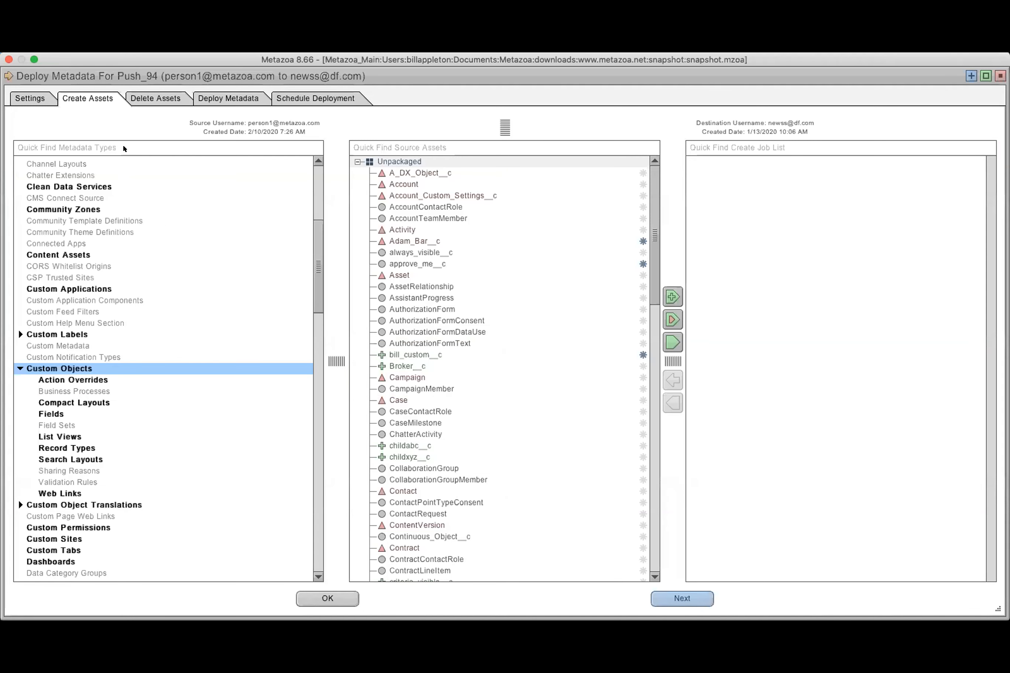
click(124, 148)
text(pro)
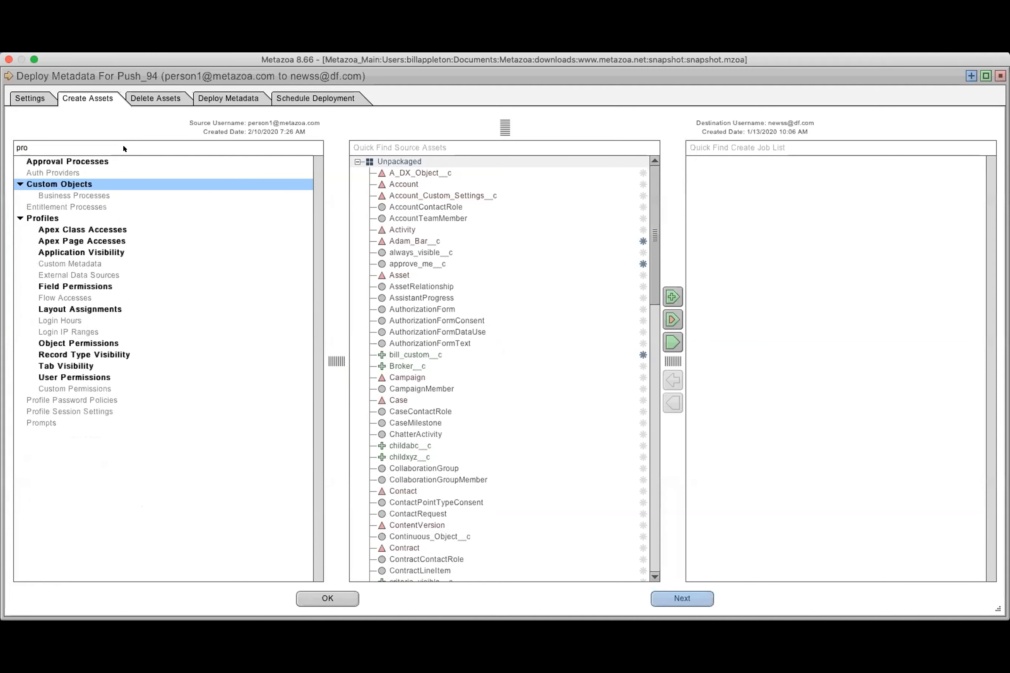
click(78, 218)
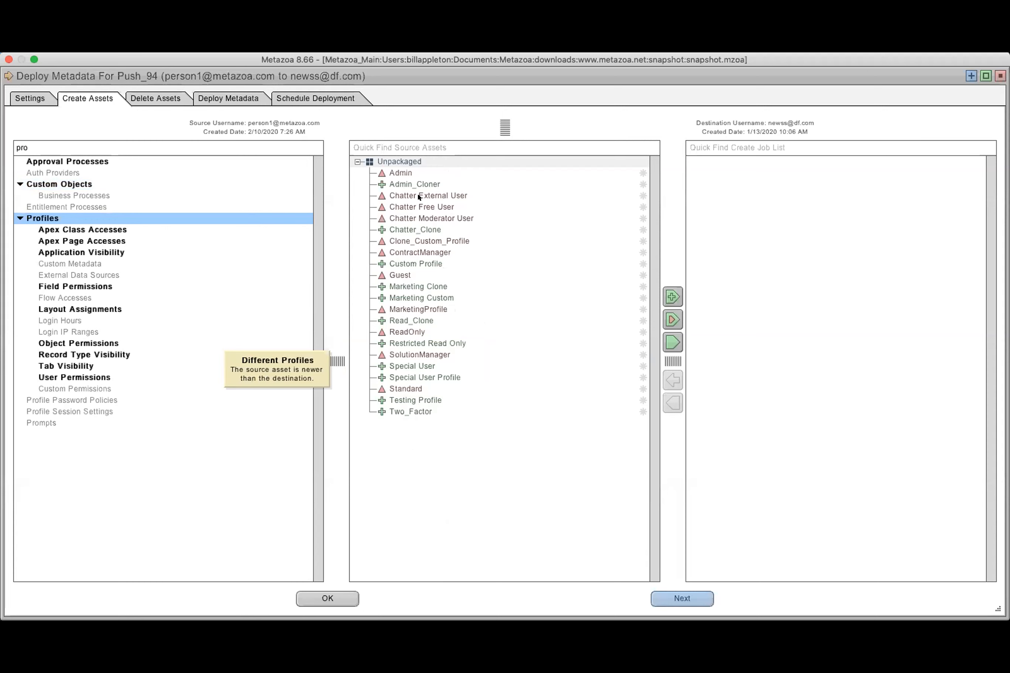
click(419, 309)
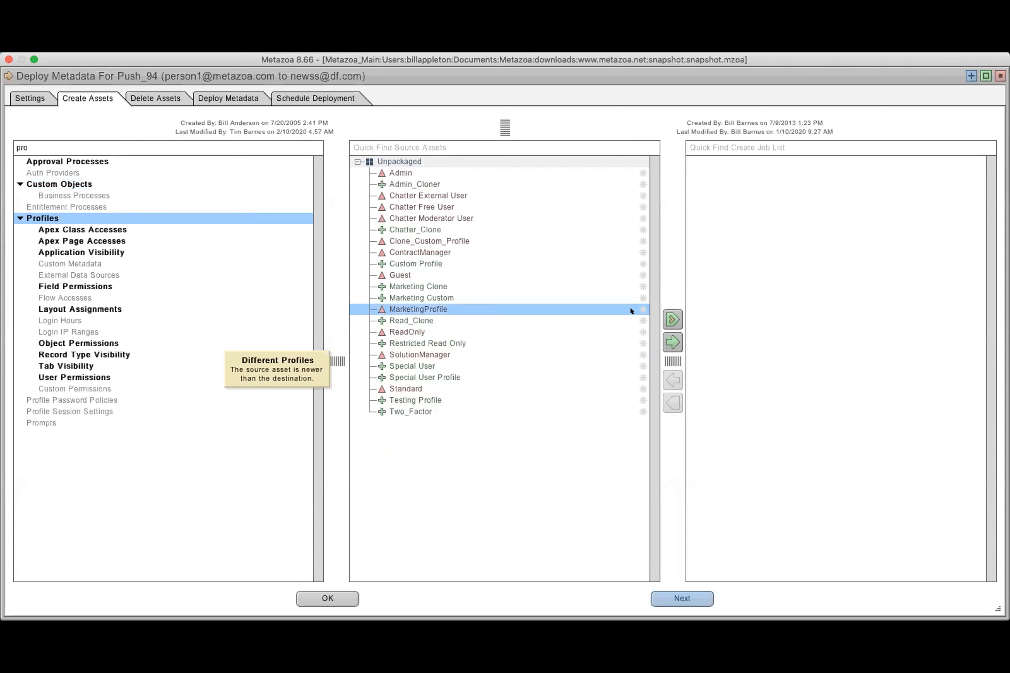
click(671, 341)
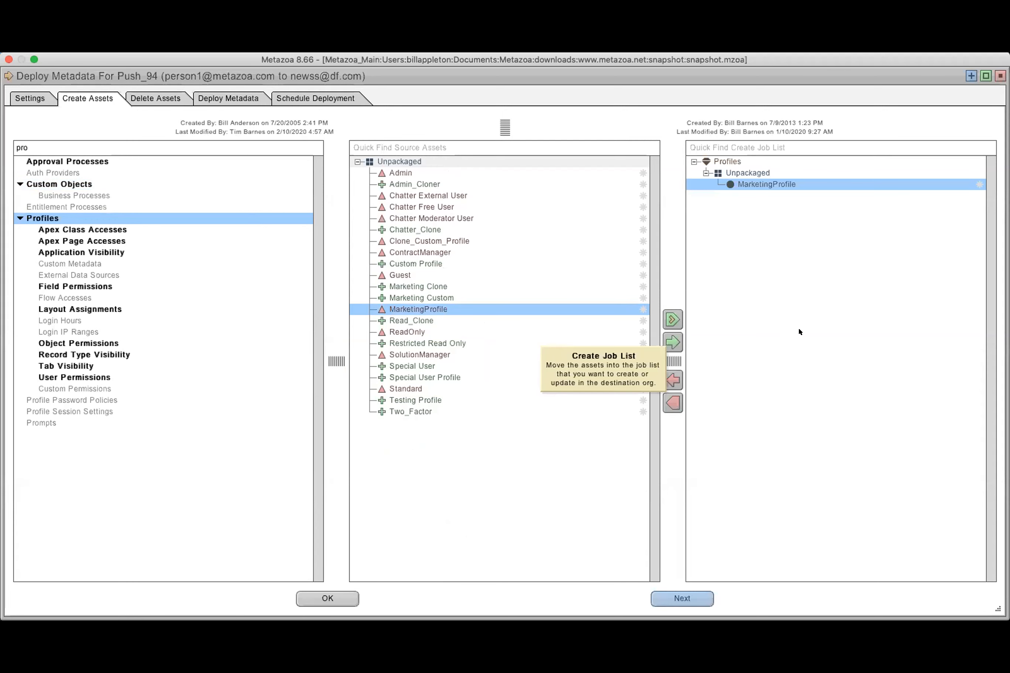
Add the application visibility of ContractManager's standard__LightningSalesConsole and SolutionManager's standard__Chatter to the create job list
click(73, 251)
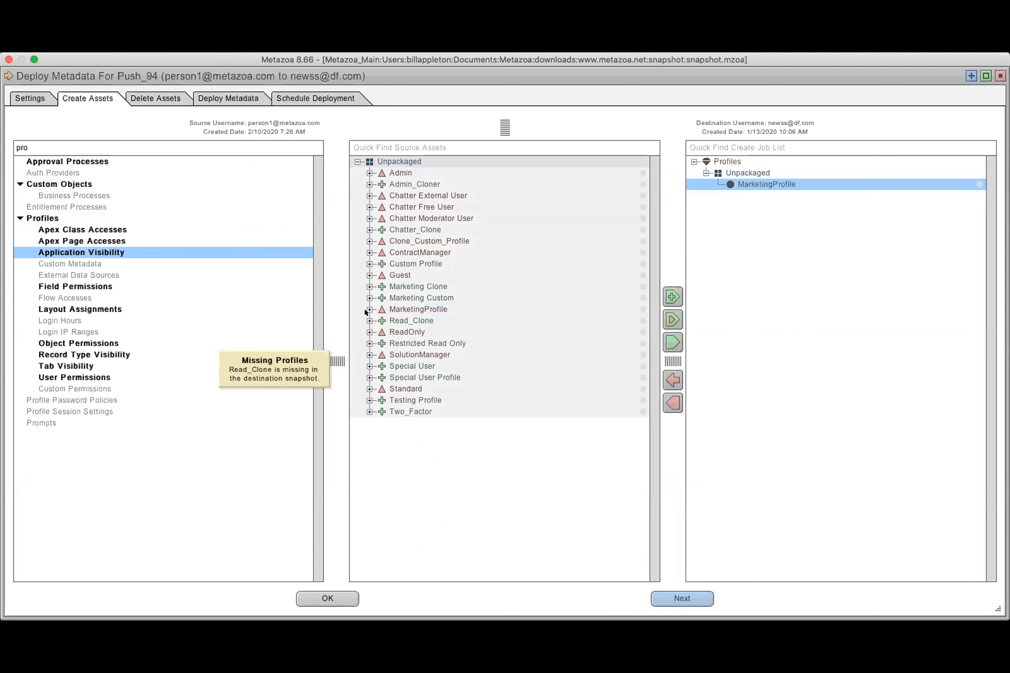
click(369, 355)
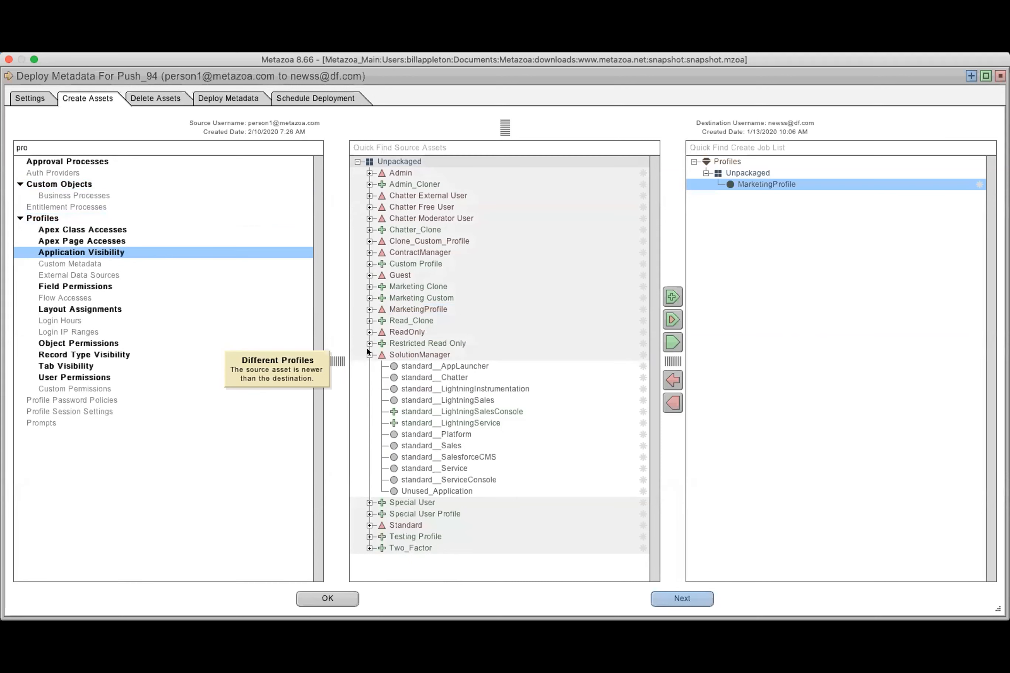
click(482, 412)
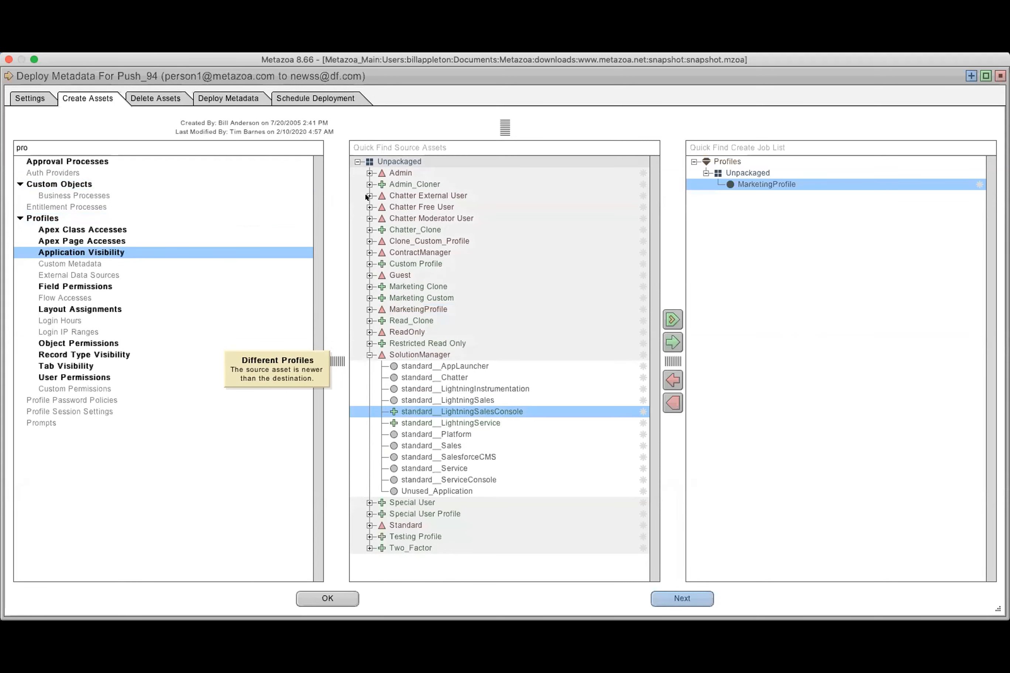
click(369, 252)
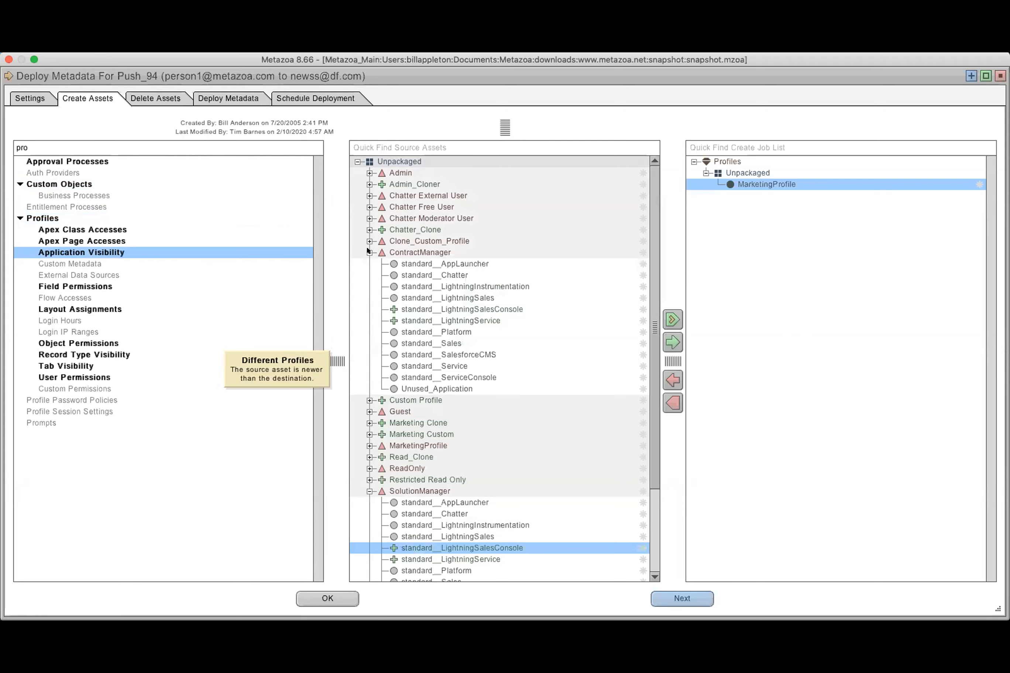
click(466, 309)
click(672, 342)
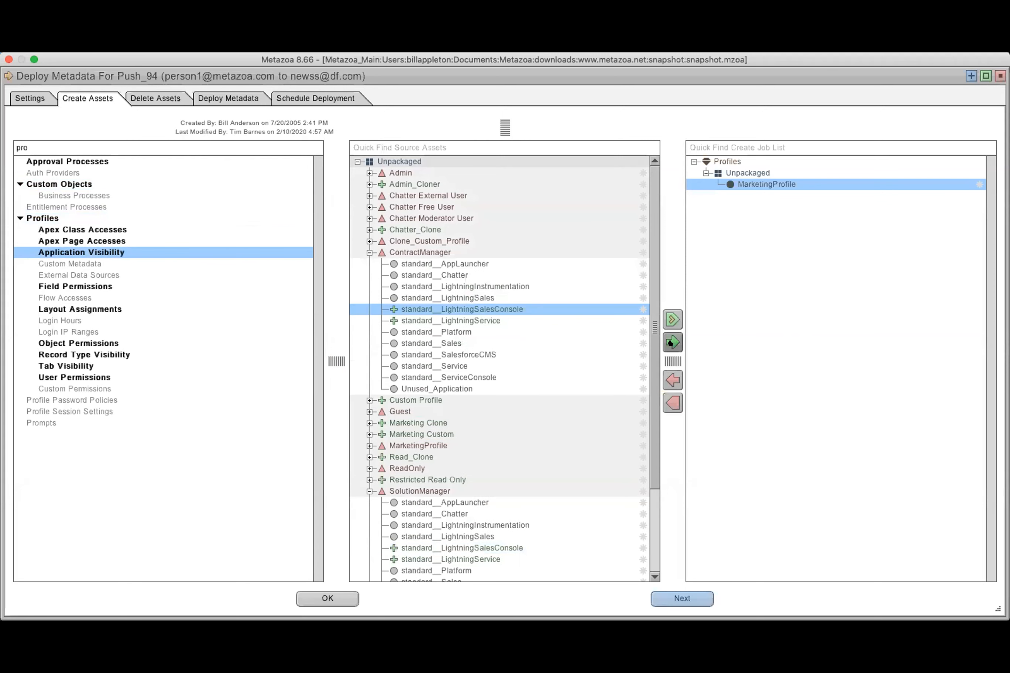
click(417, 515)
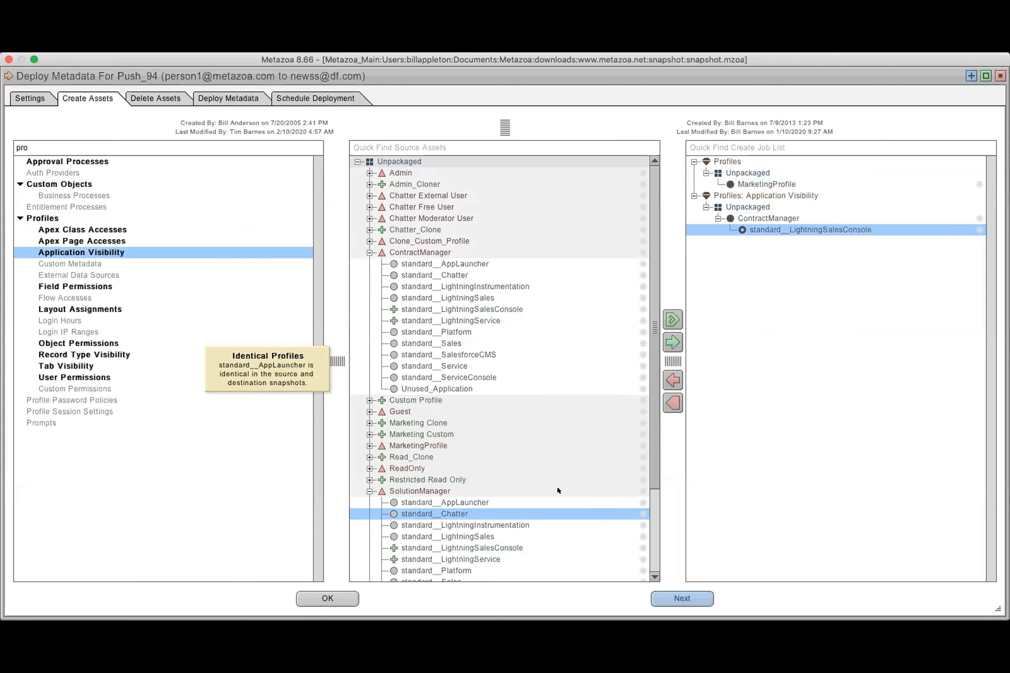
click(672, 343)
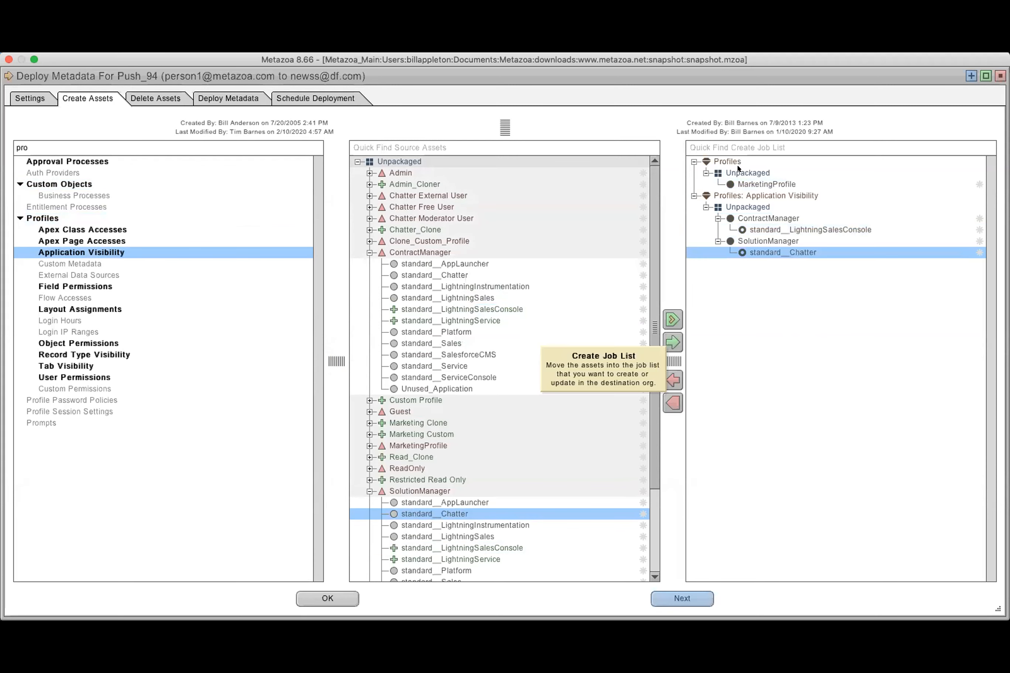
Add the Marketing Custom profile's Account Layout assignment for Account_Rec_Type2 to the create job list
click(209, 307)
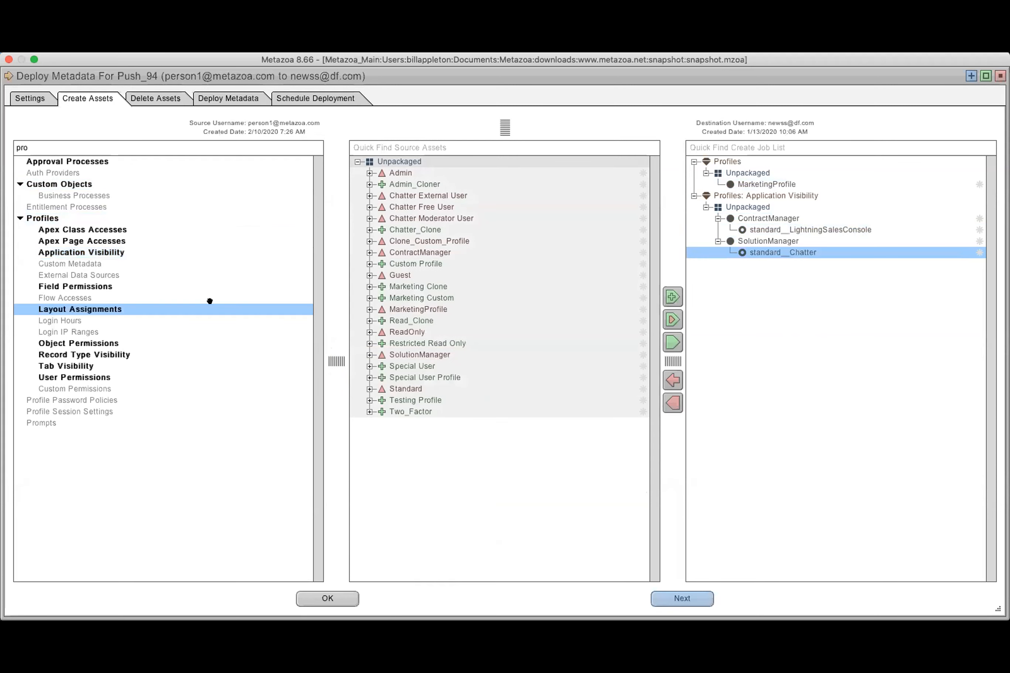
click(369, 298)
click(439, 331)
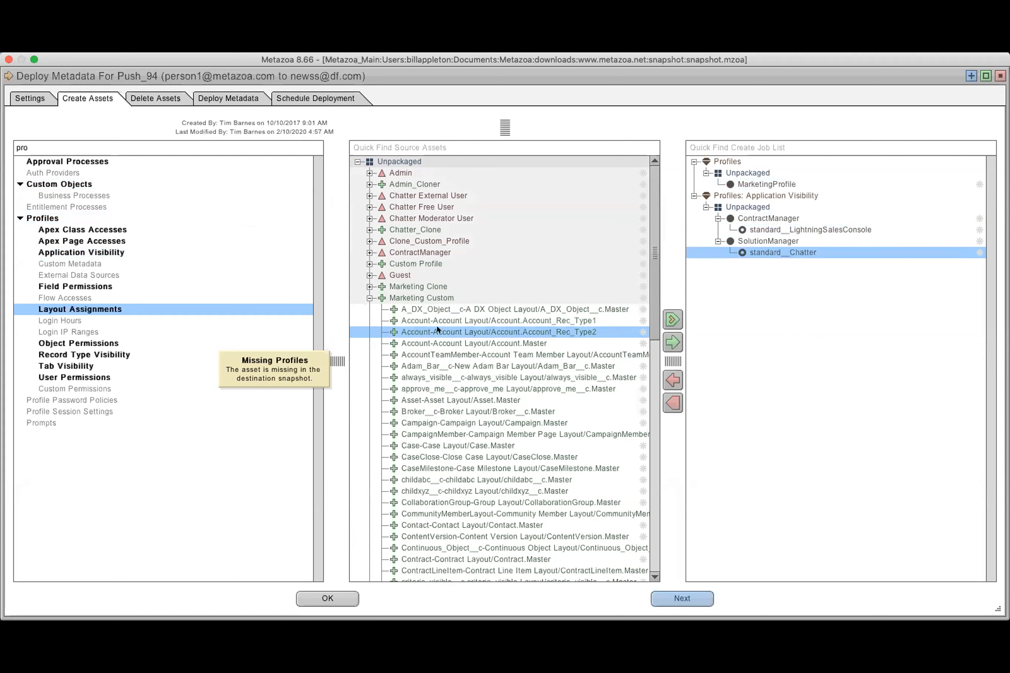
click(673, 343)
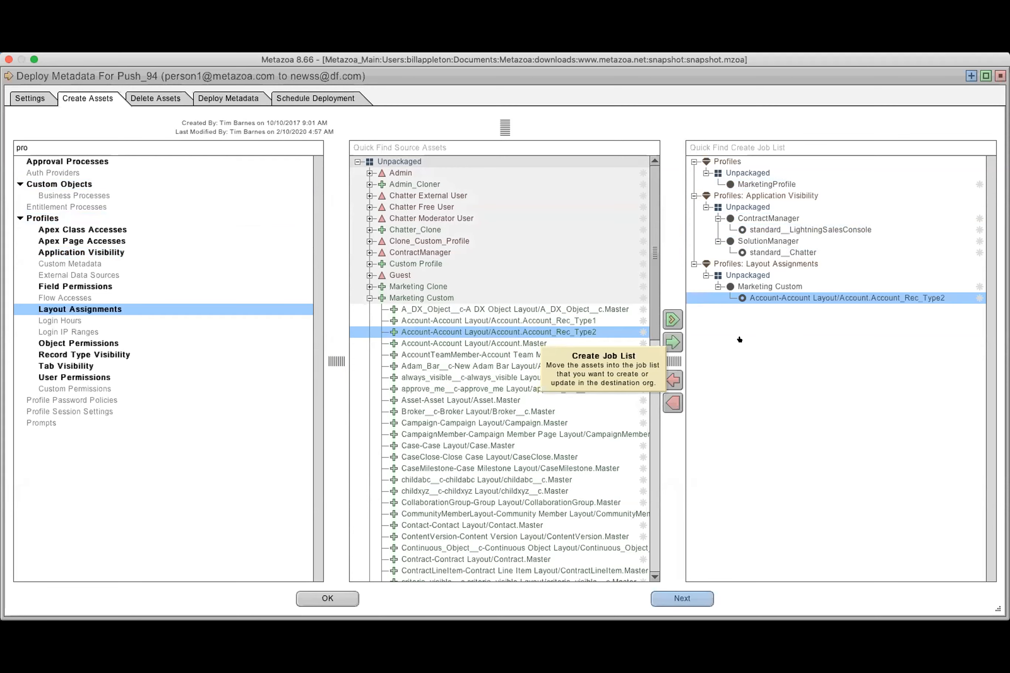
Look over the deletion and deployment options for Push_94, enable only Revoke Sparse Permissions, and accept the deployment settings
click(165, 97)
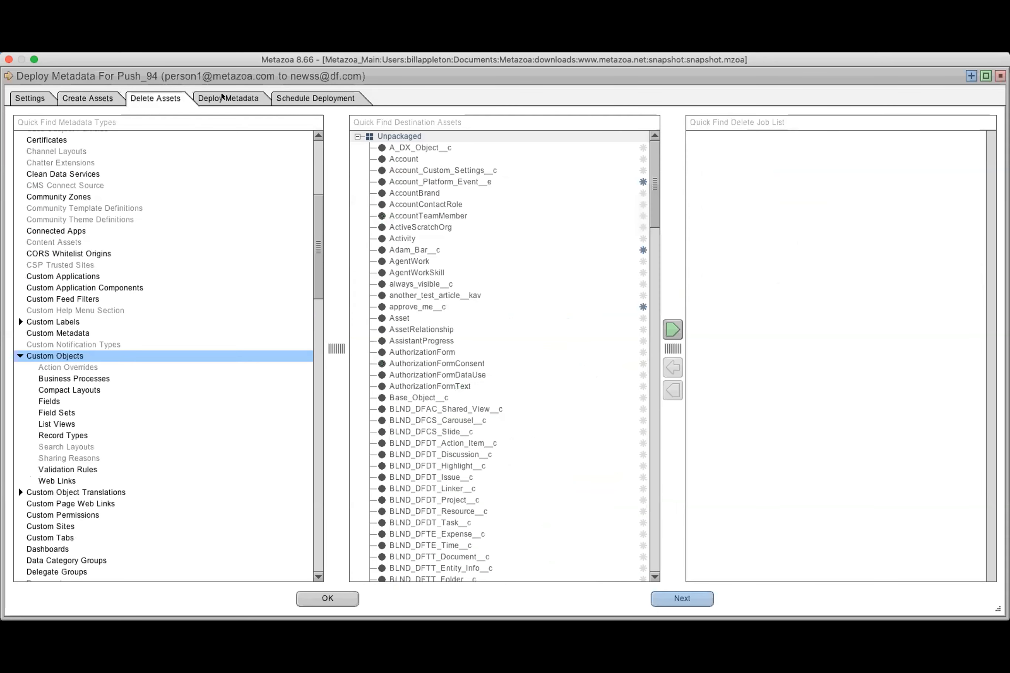
click(218, 96)
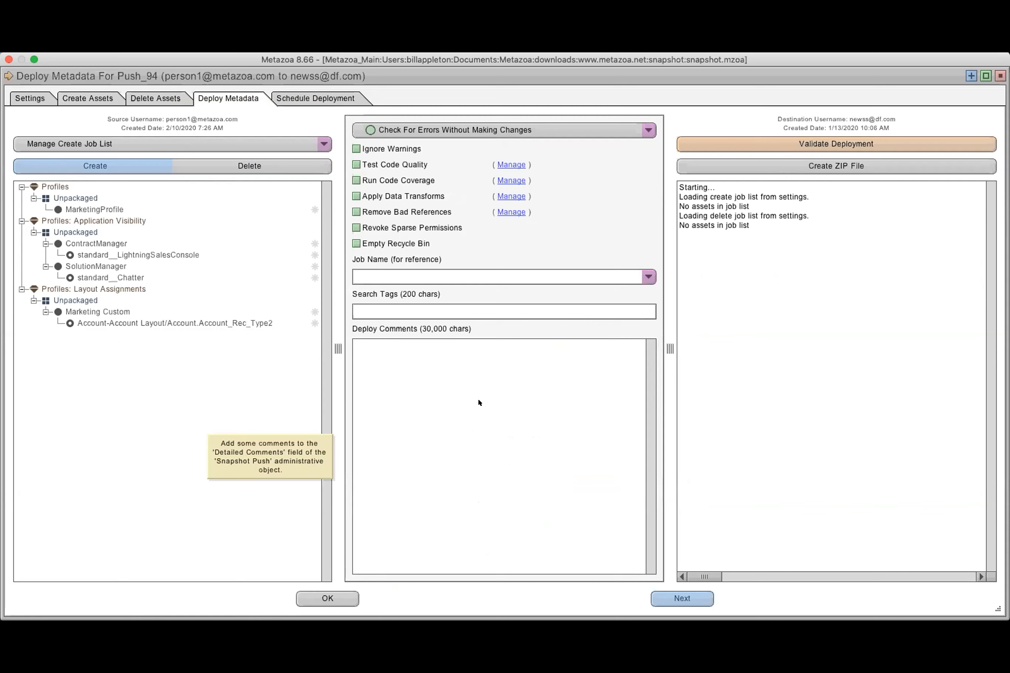
click(405, 210)
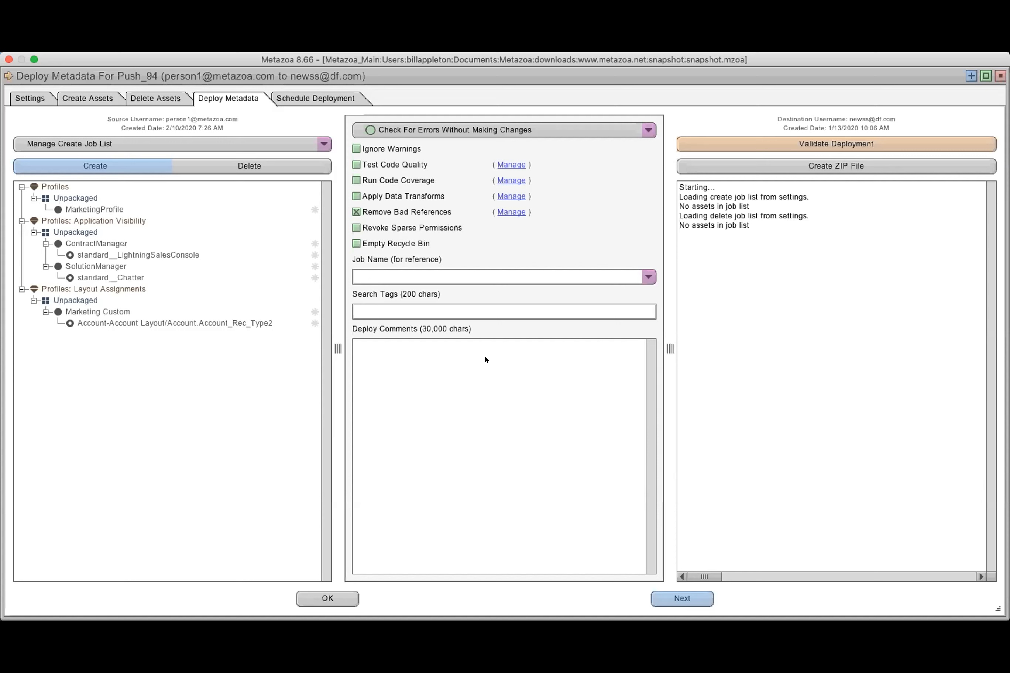
click(377, 216)
click(416, 228)
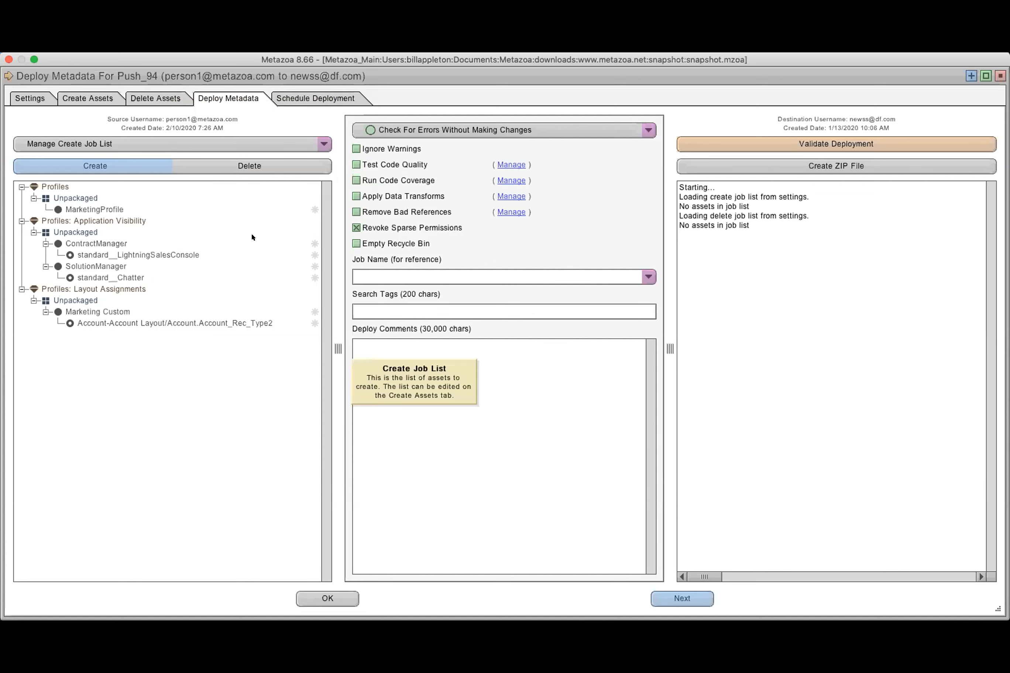
click(318, 595)
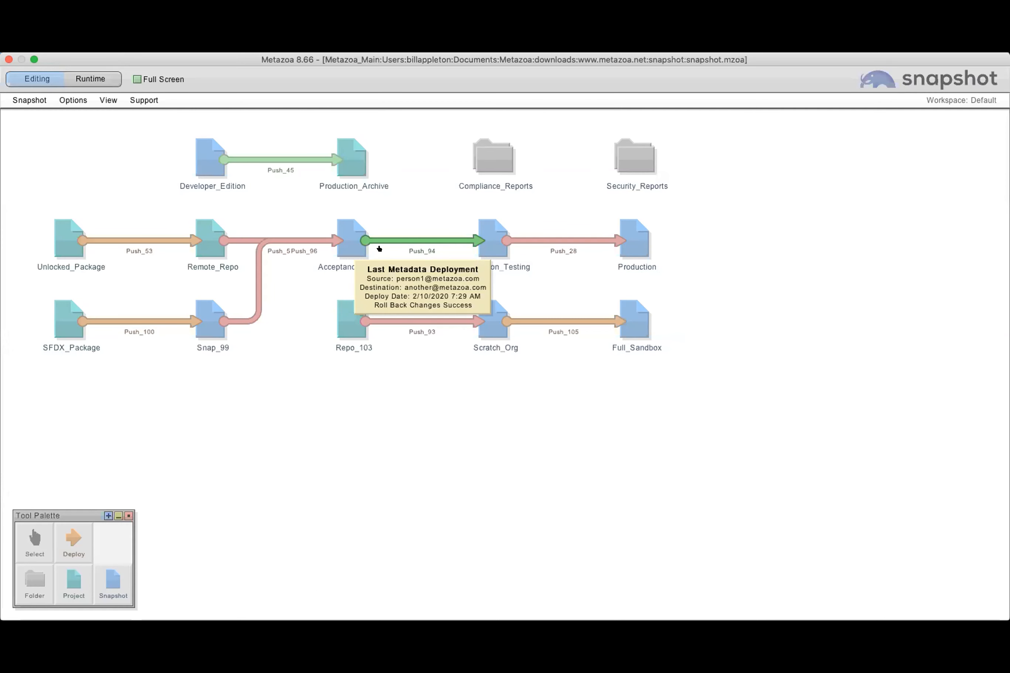
Open the profiles table for Acceptance_Testing, displayed by user permissions
right_click(343, 229)
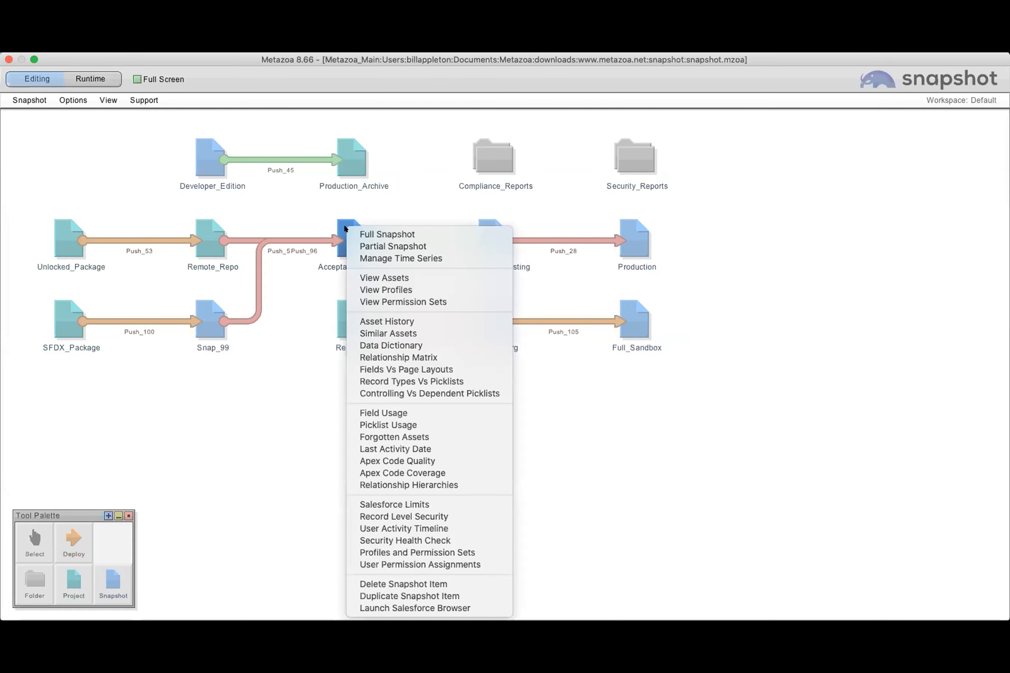
click(390, 287)
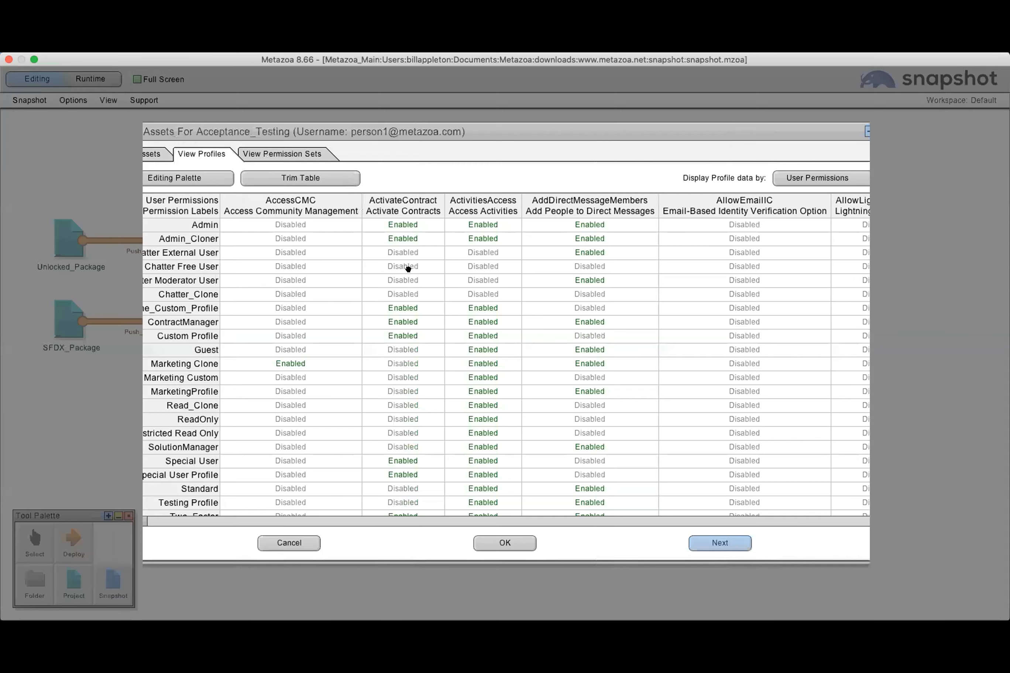
click(138, 154)
click(205, 150)
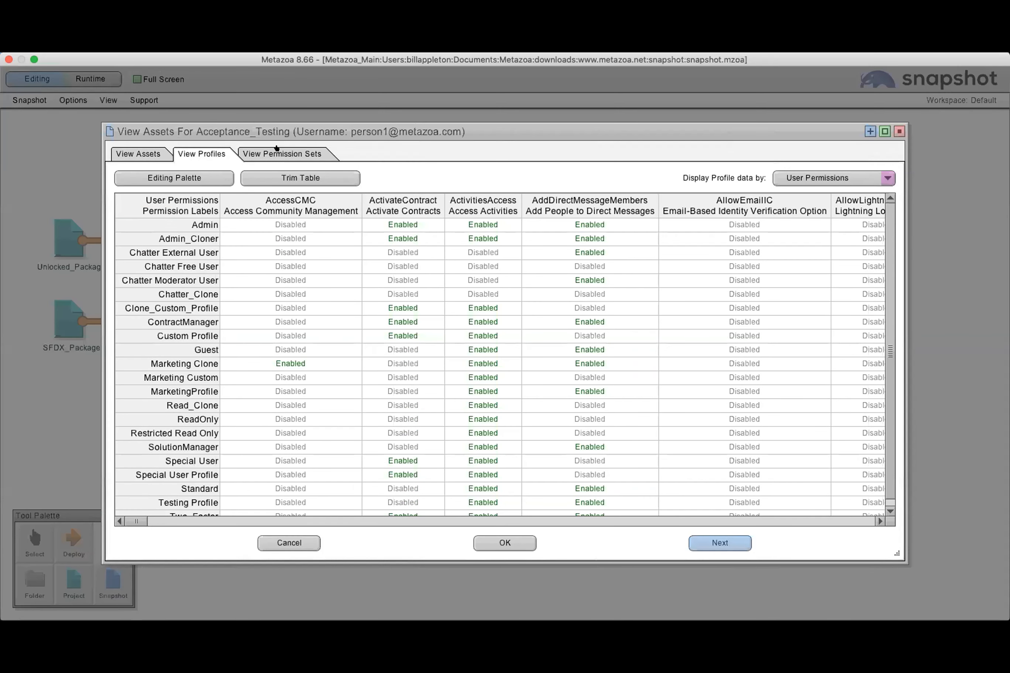
Glance at the permission sets, and display the profiles in a maximized view by Apex Class Accesses
click(284, 150)
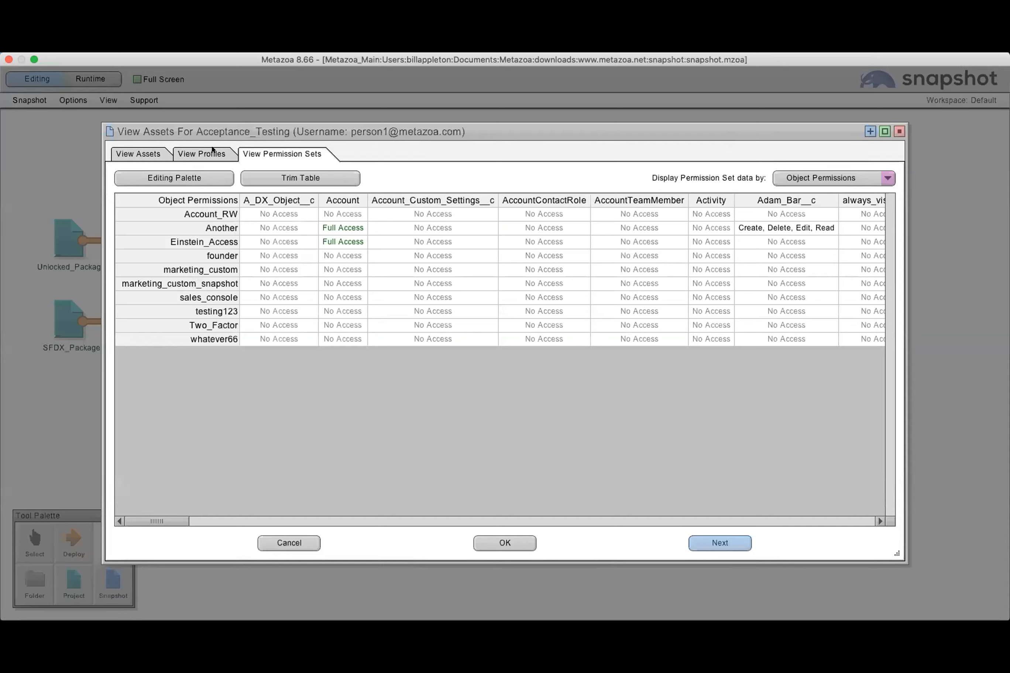
click(210, 150)
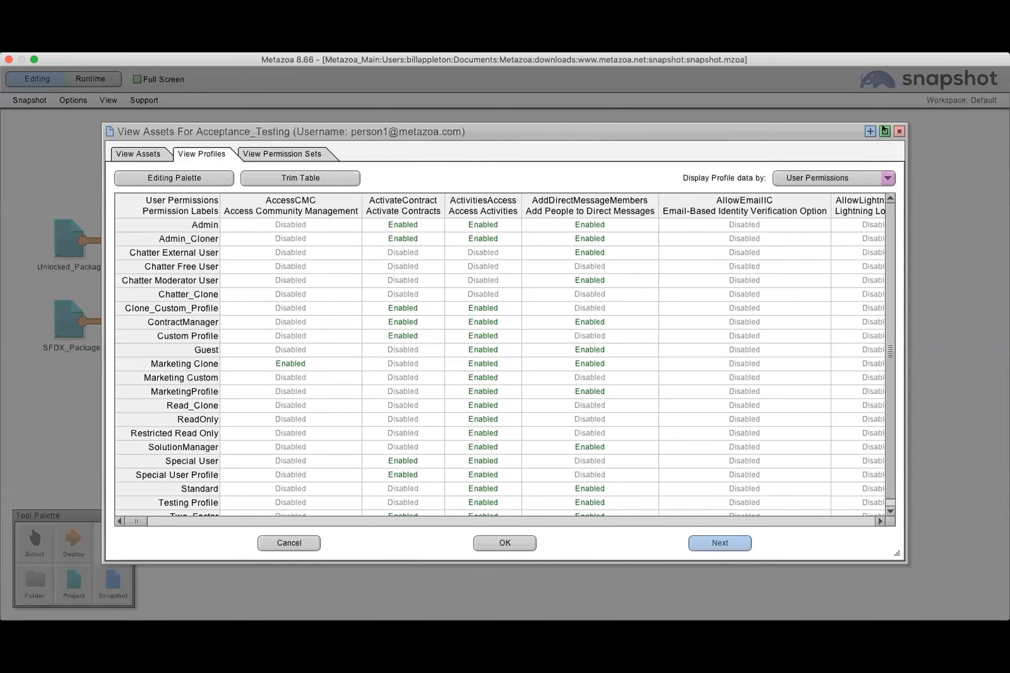
click(885, 130)
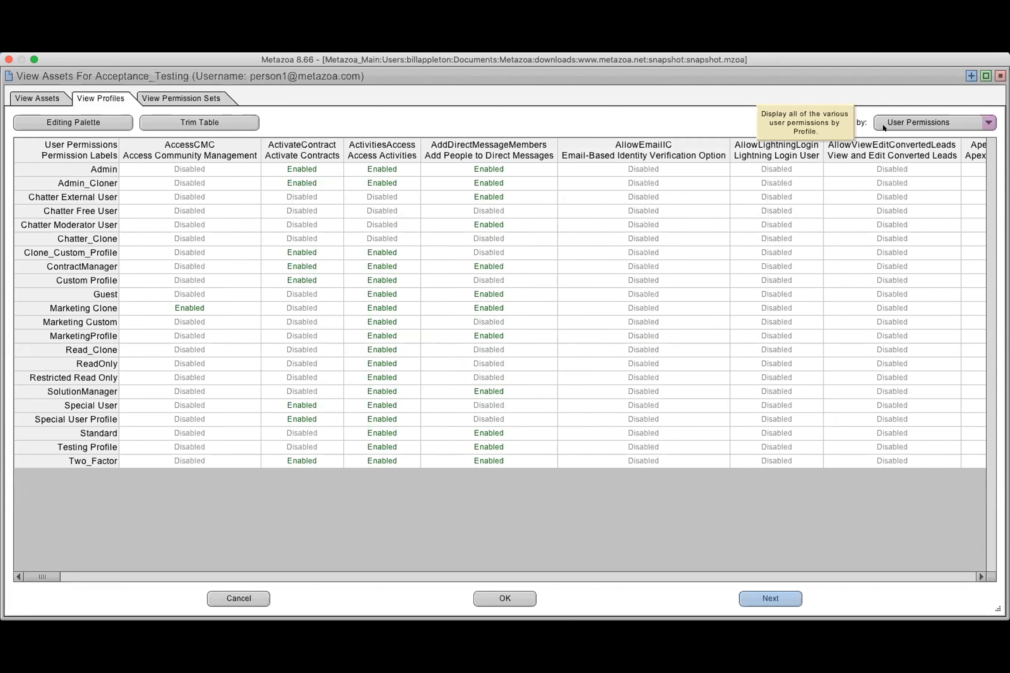
click(902, 122)
click(906, 140)
Display the profiles by Field Permissions, restricting the table's columns to the A_DX_Object__c object
click(908, 123)
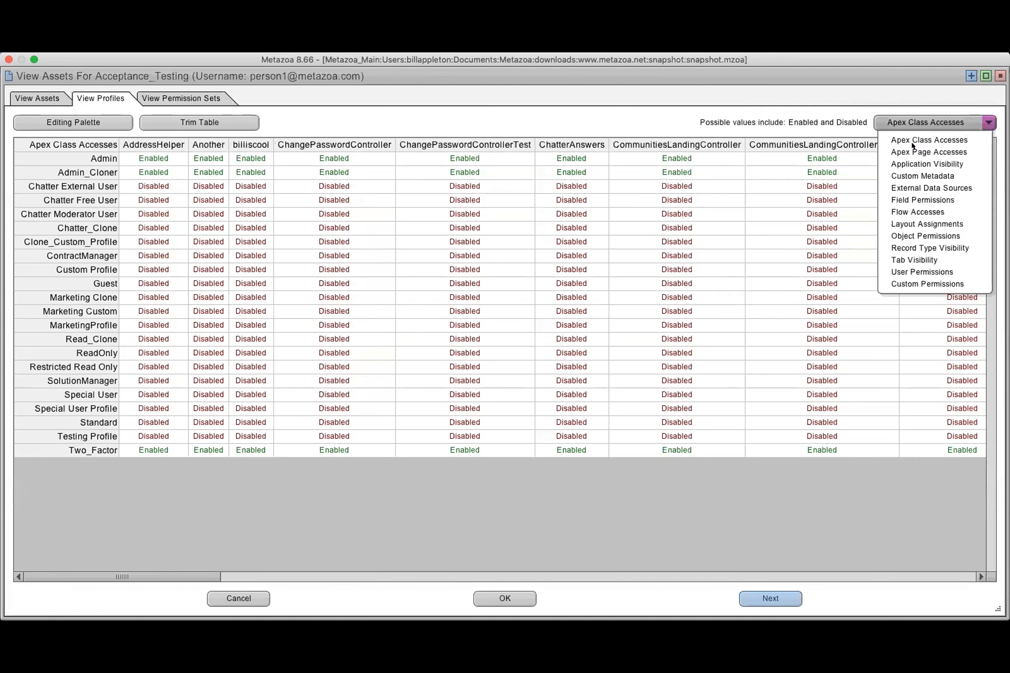
click(921, 200)
click(527, 162)
click(538, 180)
click(519, 216)
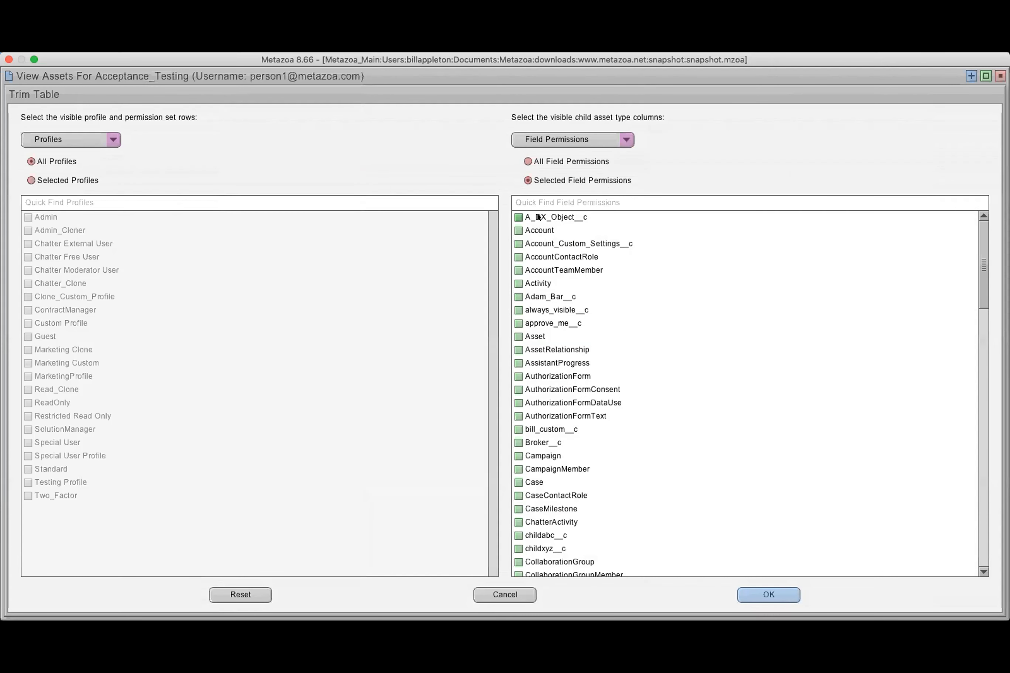
click(769, 594)
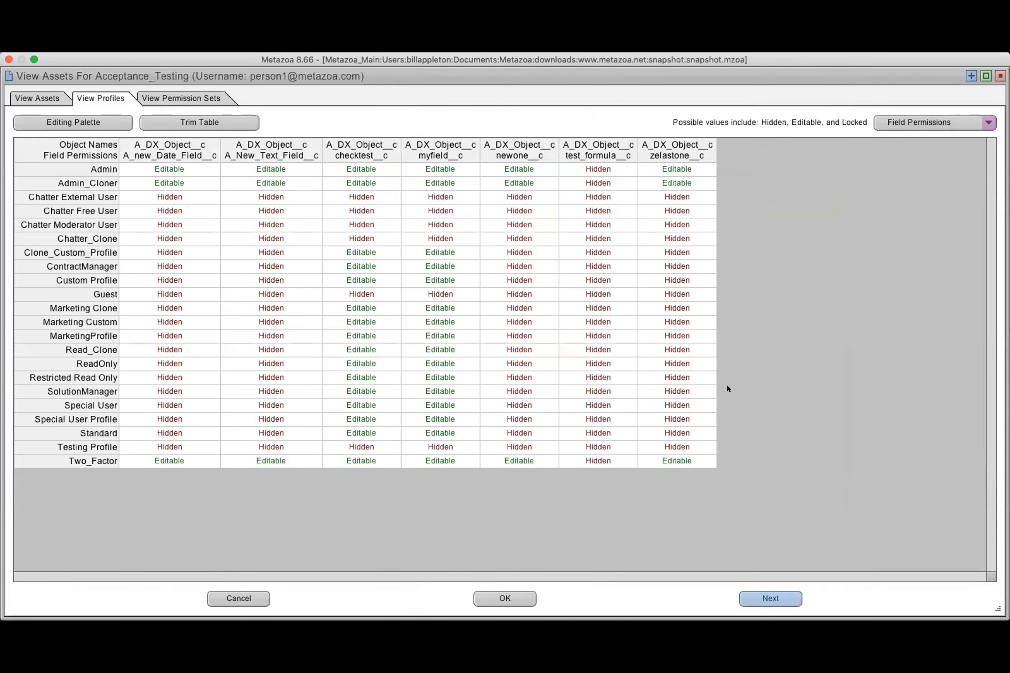
Display the profiles by Layout Assignments and then by Object Permissions
click(931, 121)
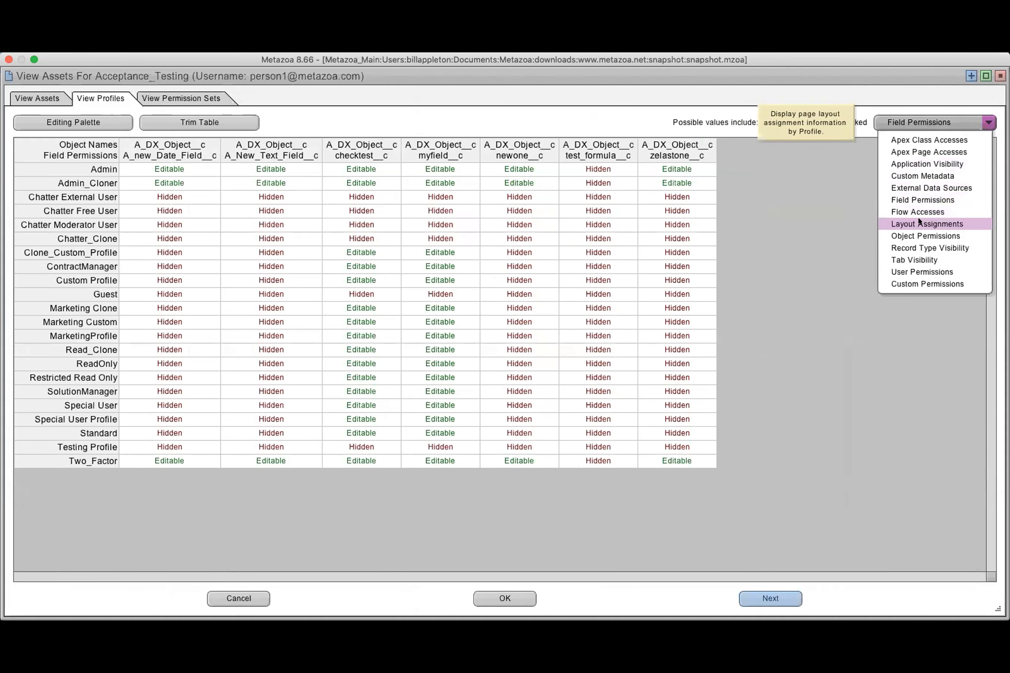
click(926, 223)
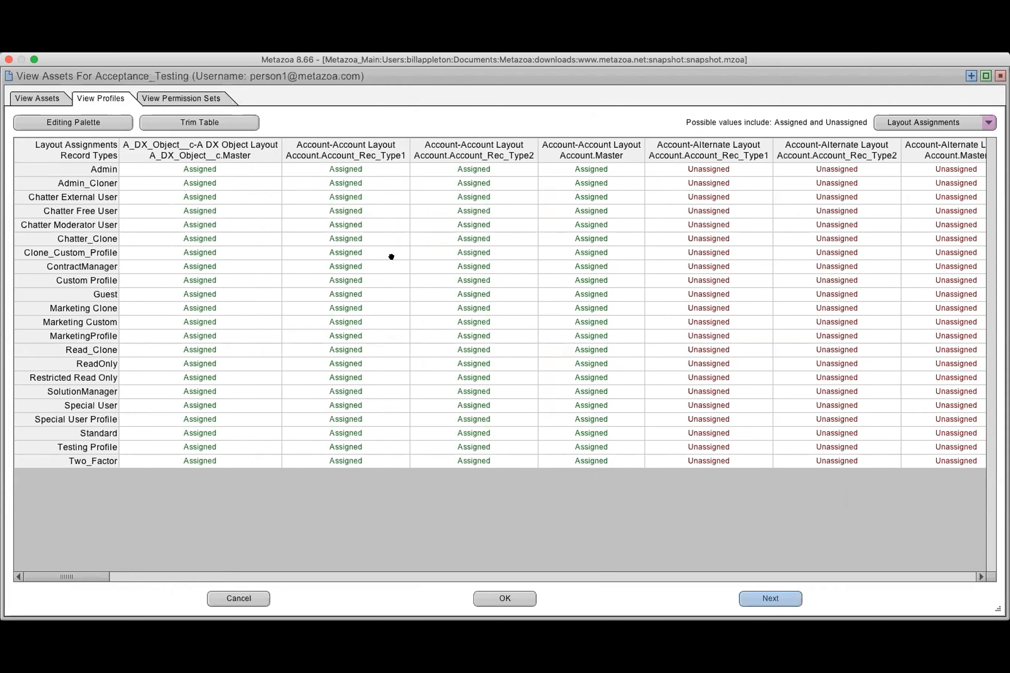
click(905, 121)
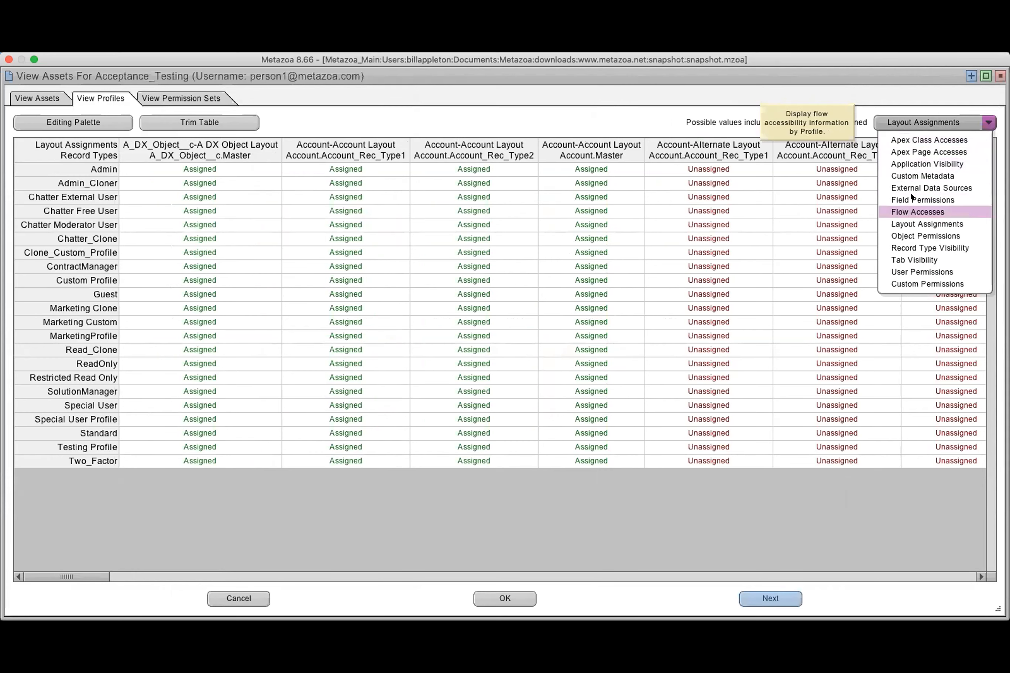
click(910, 237)
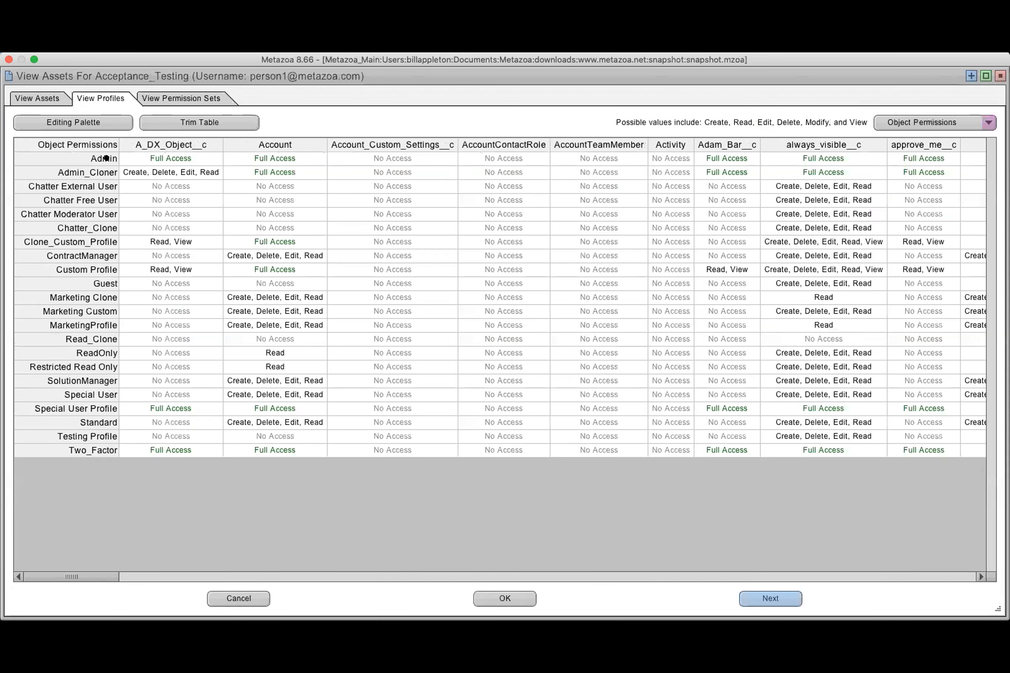
Grant Create and Read on Account_Custom_Settings__c, AccountContactRole and AccountTeamMember from ContractManager to Restricted Read Only, plus selected Activity and Adam_Bar__c cells
click(75, 121)
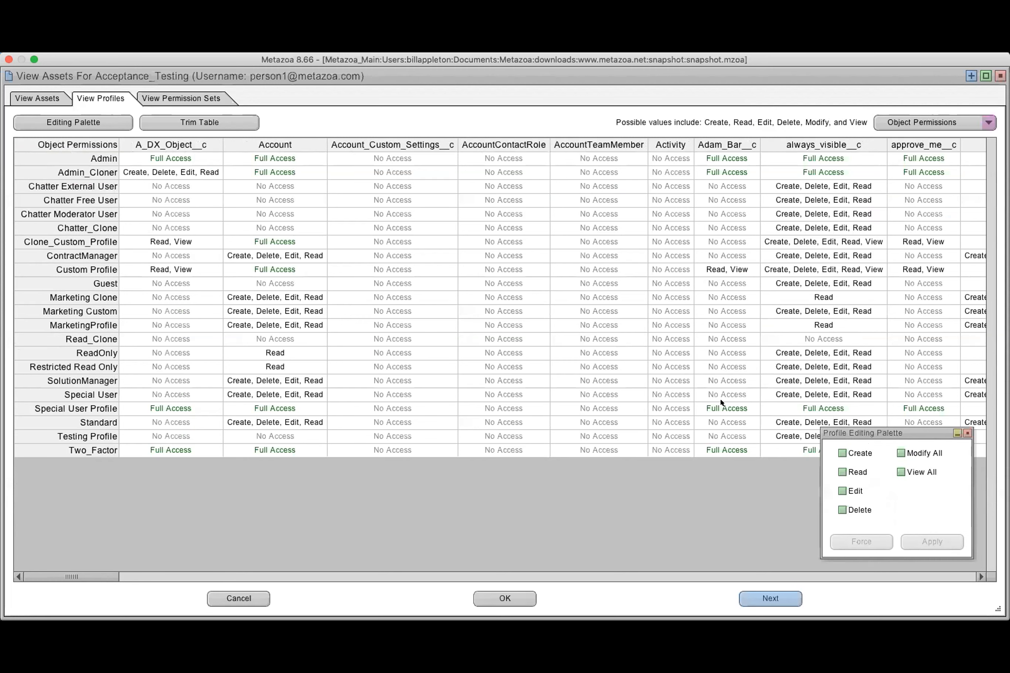
drag(399, 256, 622, 367)
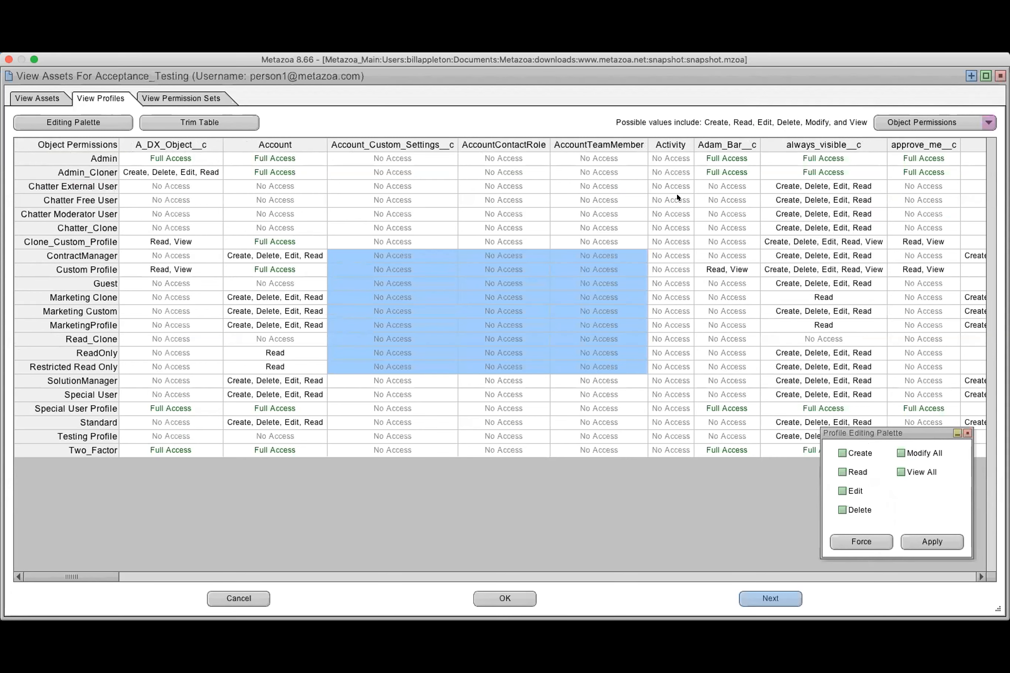
drag(674, 199, 715, 200)
super+click(731, 240)
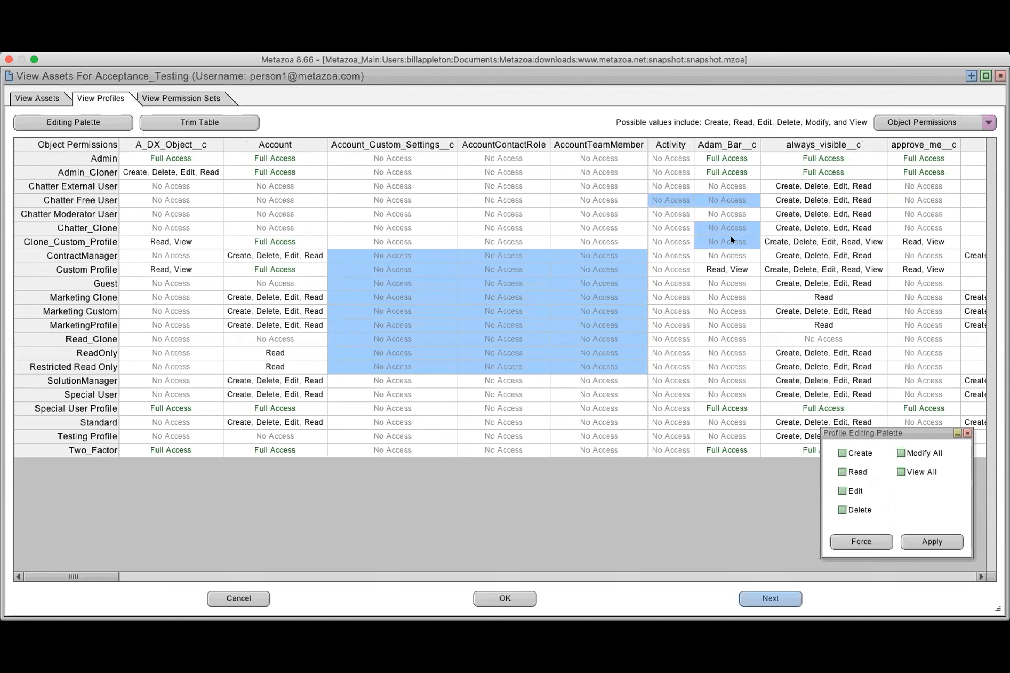
click(854, 453)
click(853, 472)
click(933, 541)
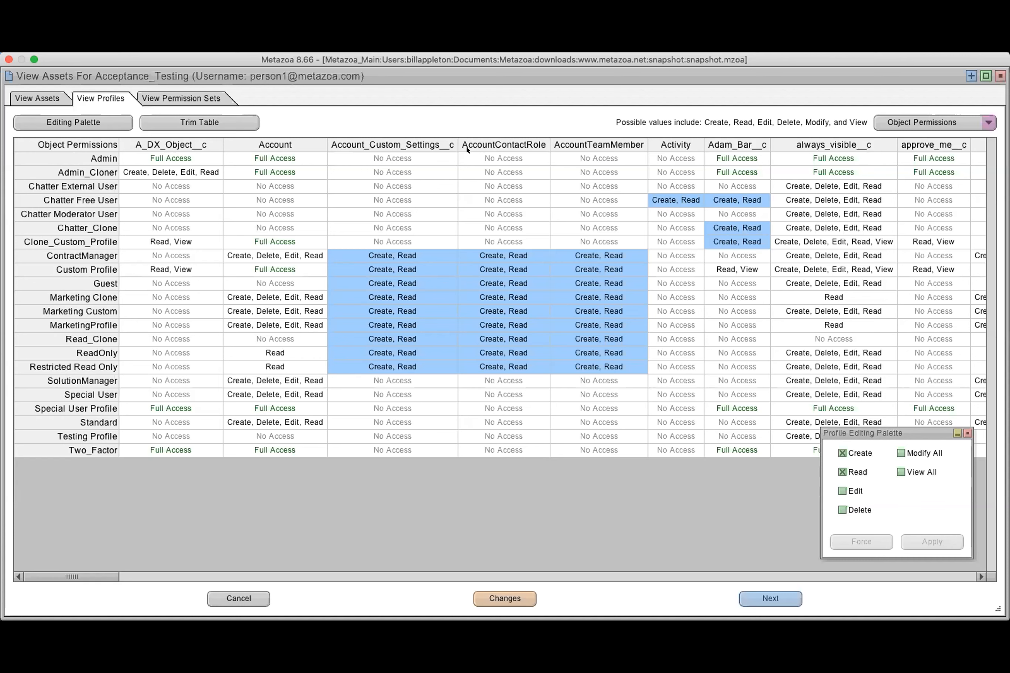
Trim the object permissions table to profiles Chatter Free User through ReadOnly and objects Activity through Broker__c
click(206, 122)
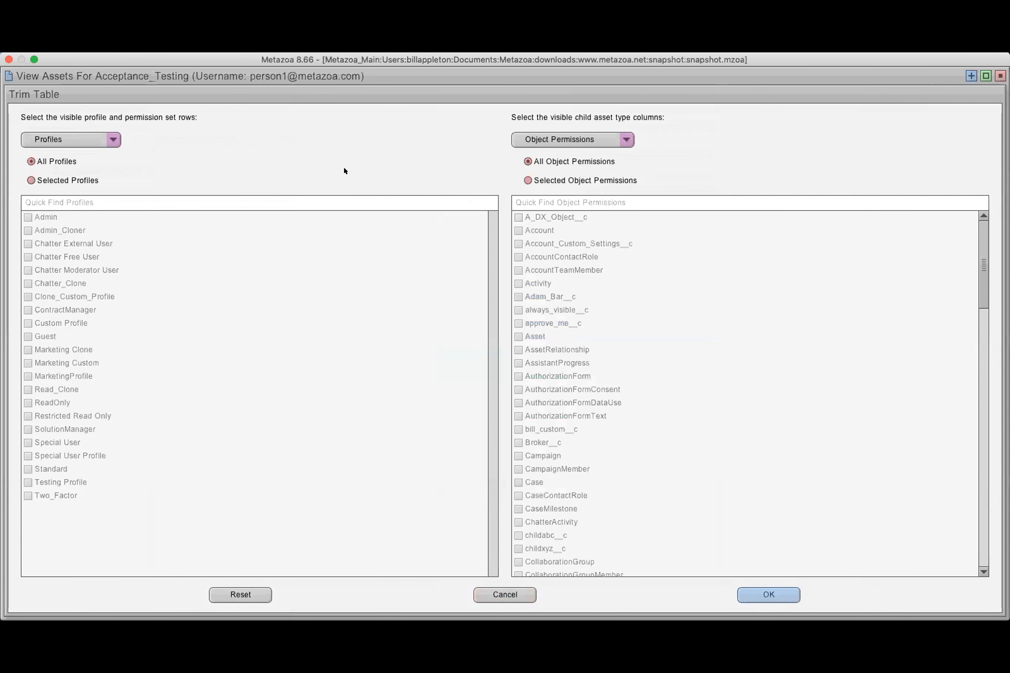
click(67, 258)
click(69, 256)
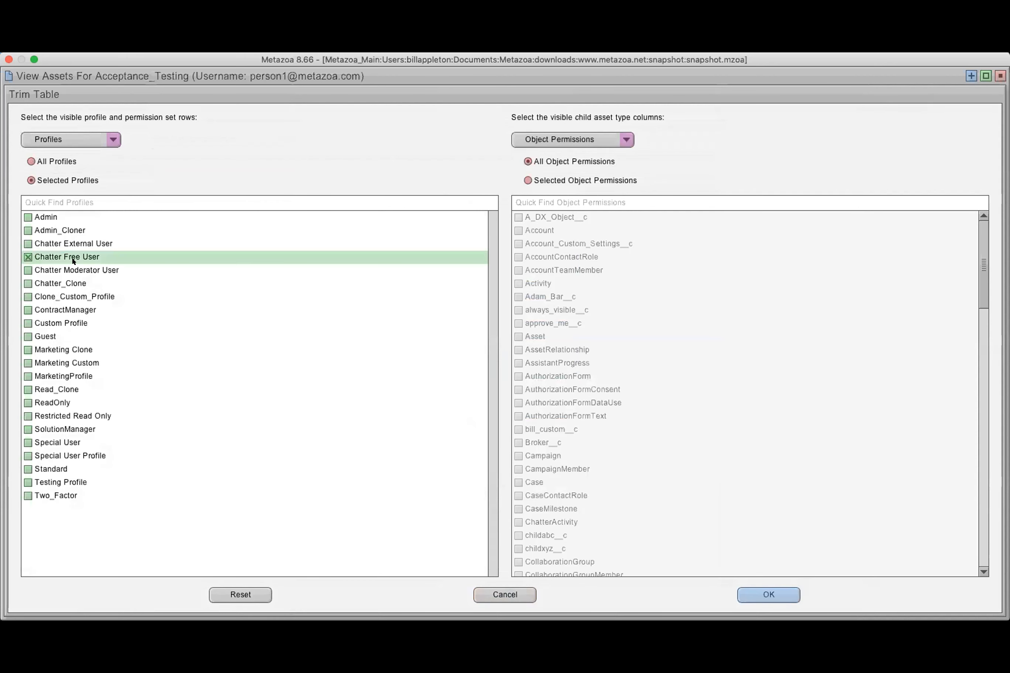
shift+click(54, 402)
click(575, 326)
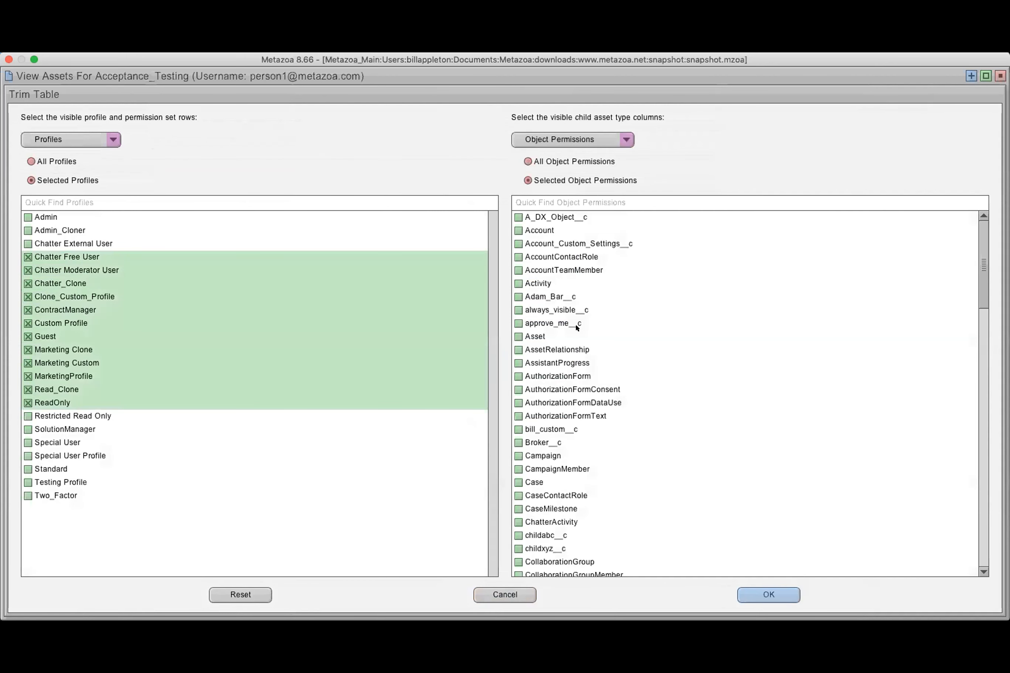
click(559, 285)
shift+click(565, 441)
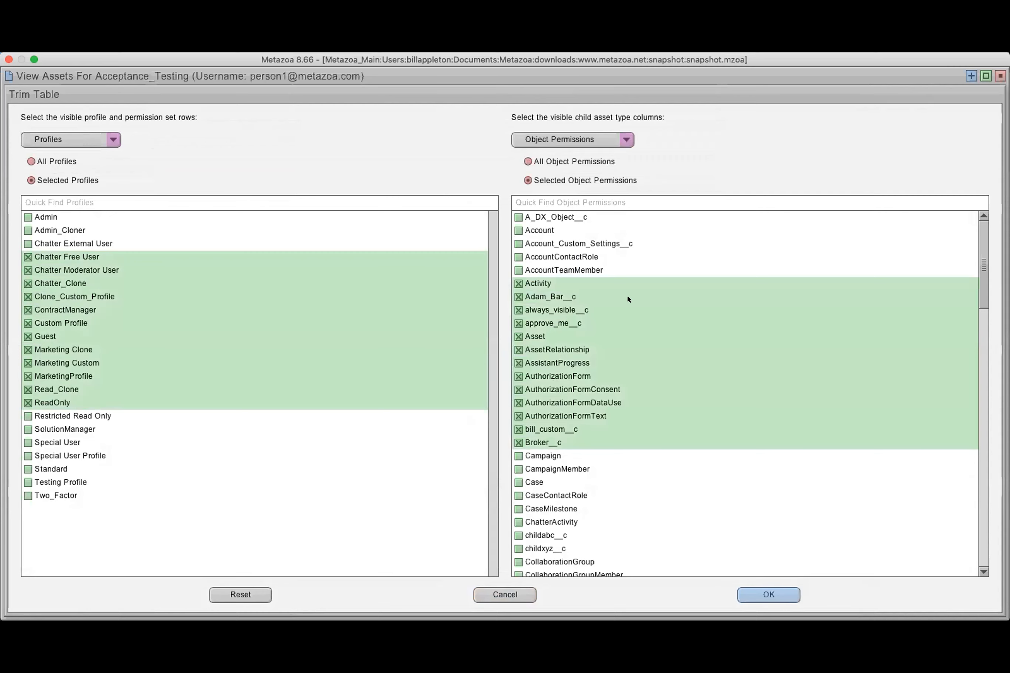
click(780, 591)
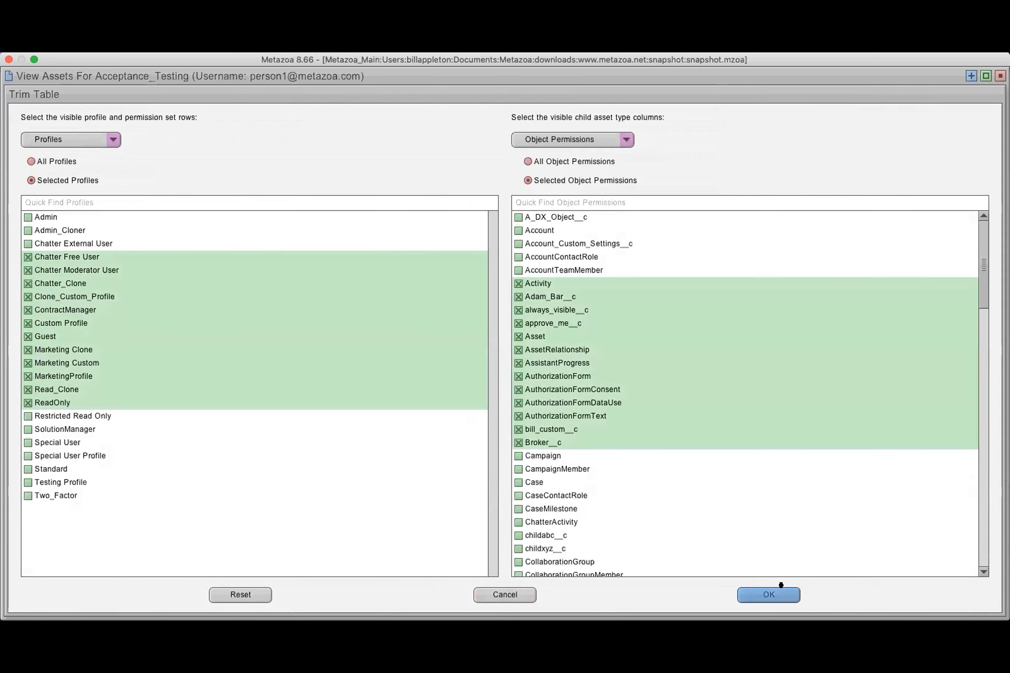
Look at the trimmed table's export options and the permission sets, and close the asset view without saving the changes
drag(745, 256, 866, 268)
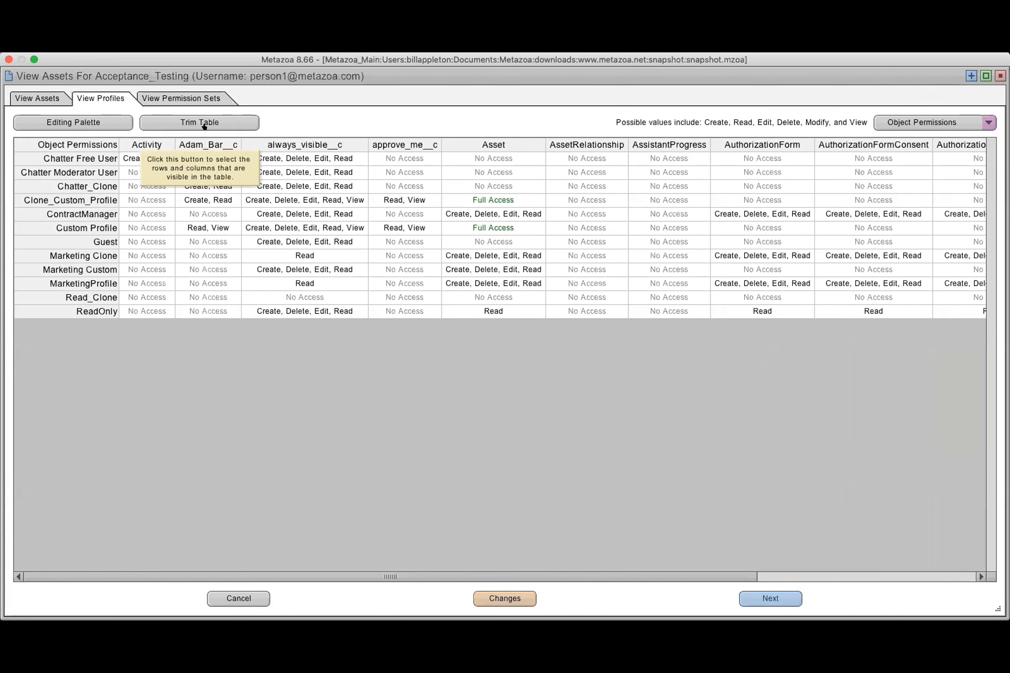
right_click(471, 181)
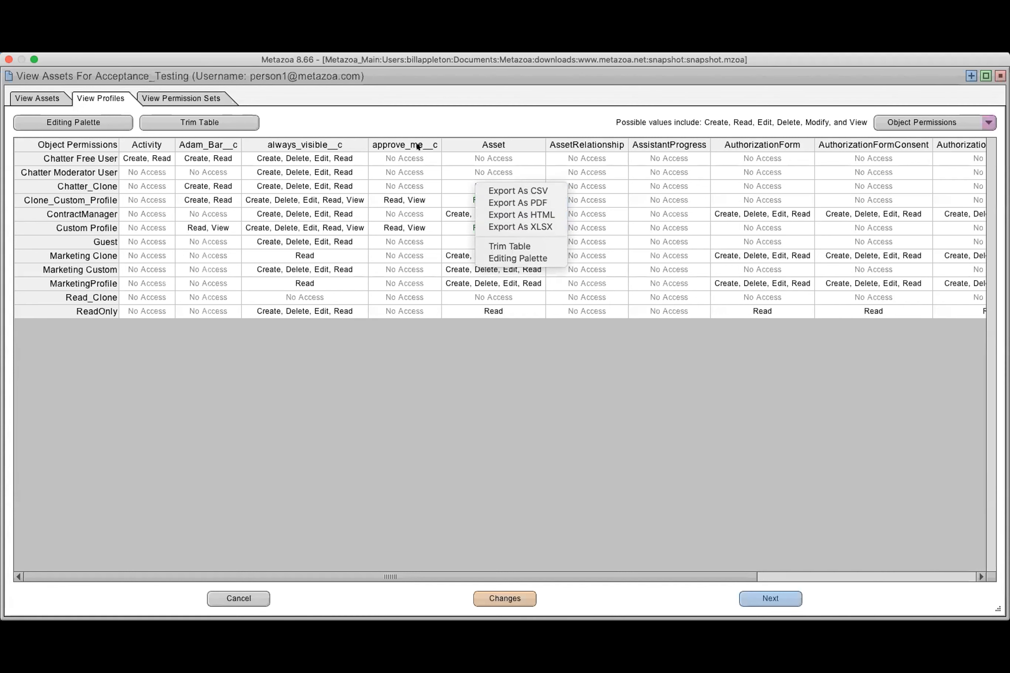
click(409, 117)
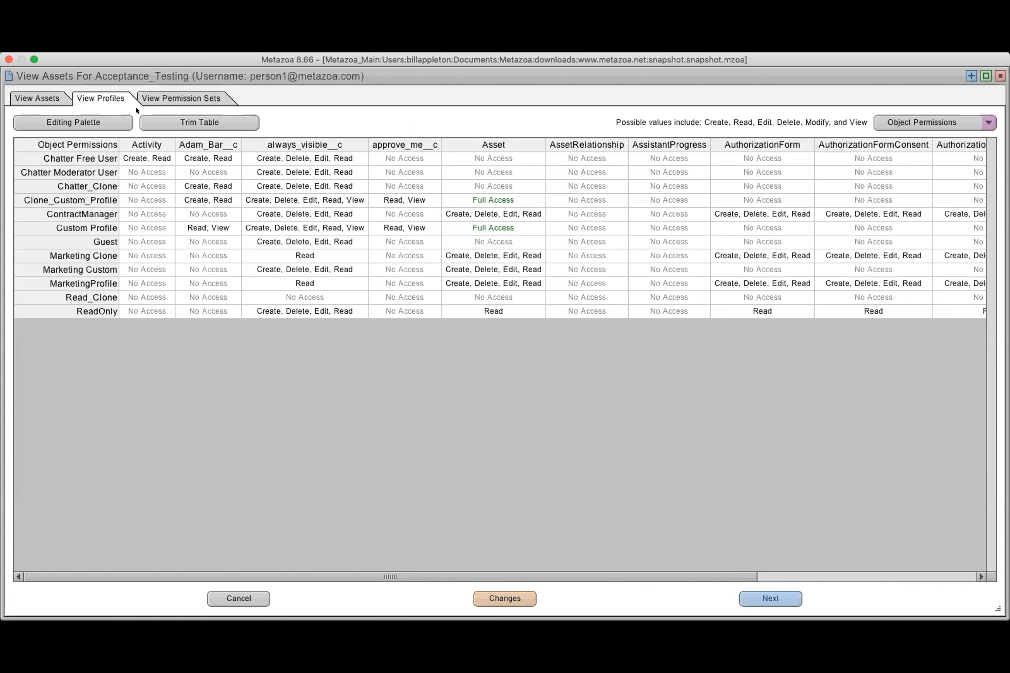
click(165, 99)
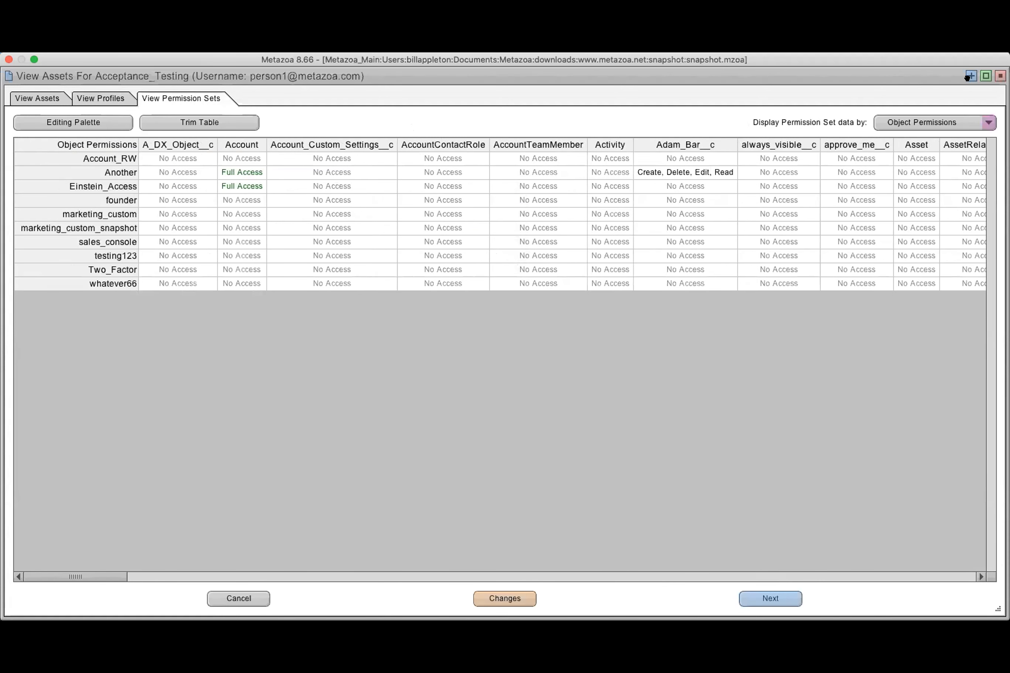
click(236, 596)
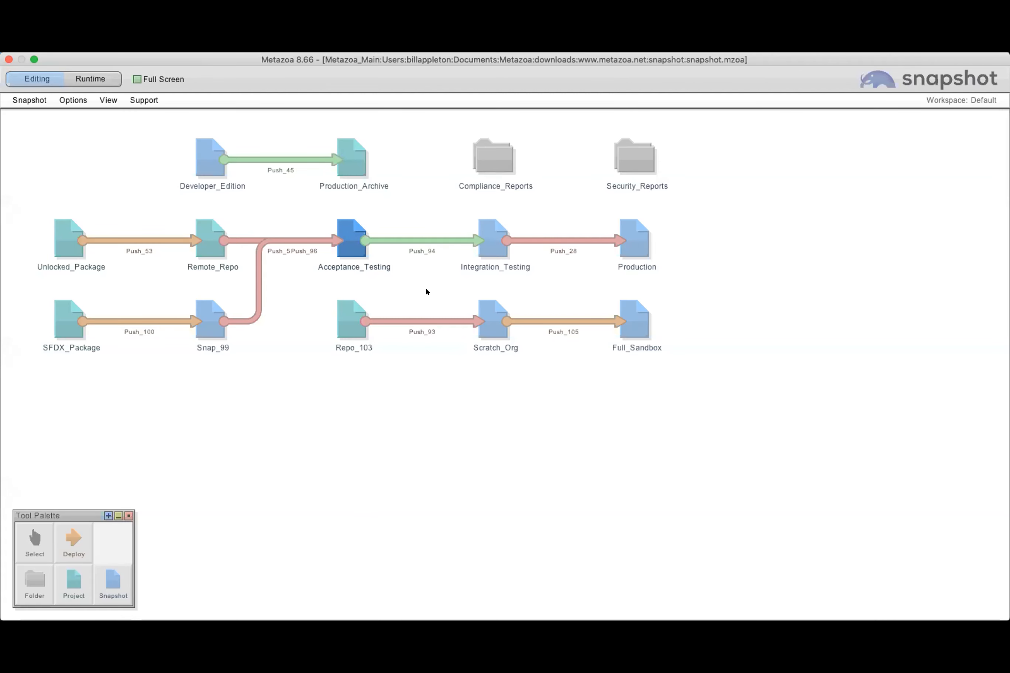
mouse_move(421, 261)
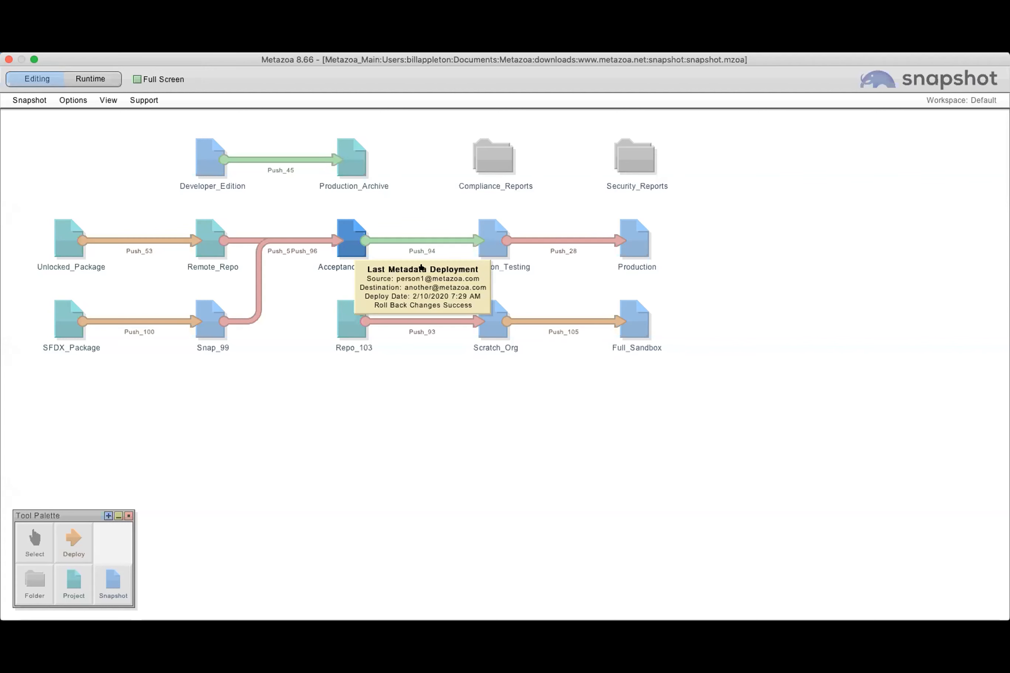
right_click(416, 240)
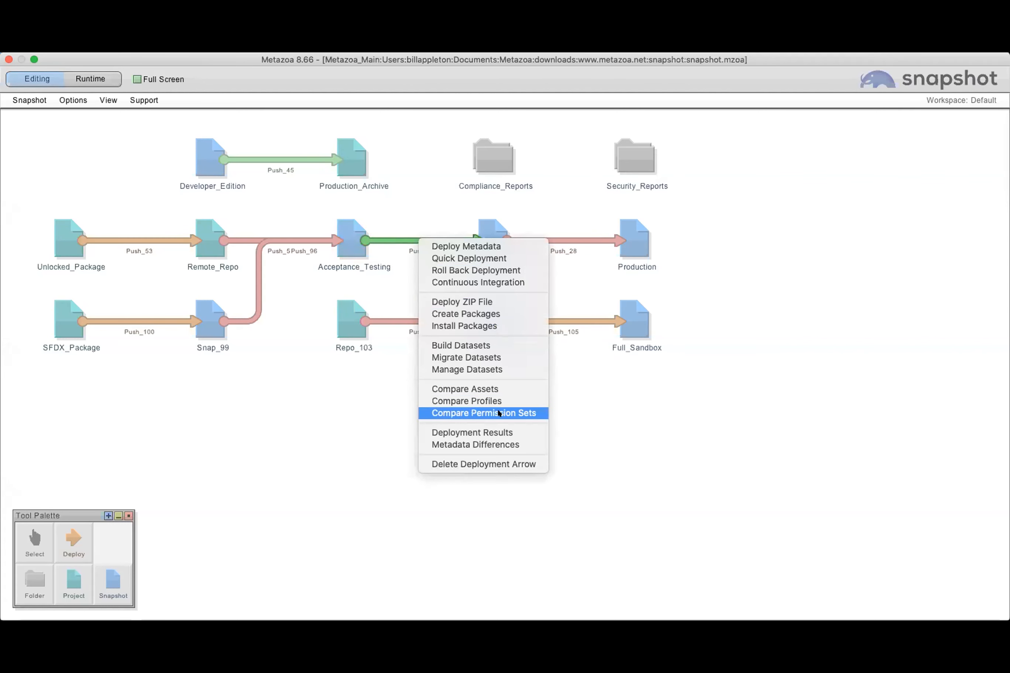
click(357, 358)
click(339, 237)
right_click(339, 238)
click(294, 278)
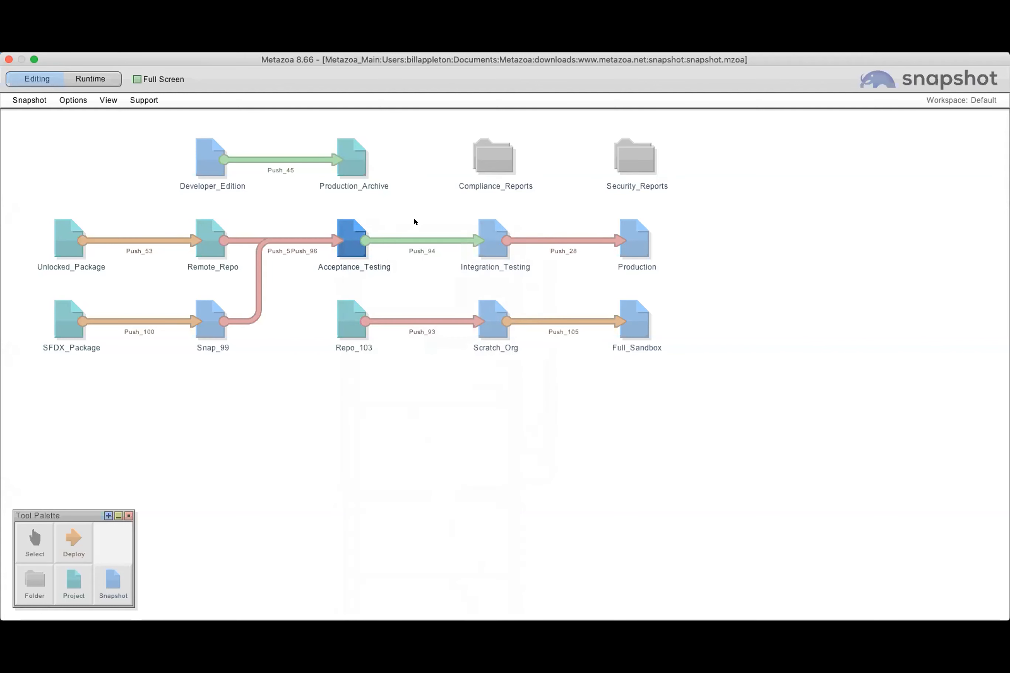
Open the profile comparison for Push_94 in a maximized view
right_click(416, 240)
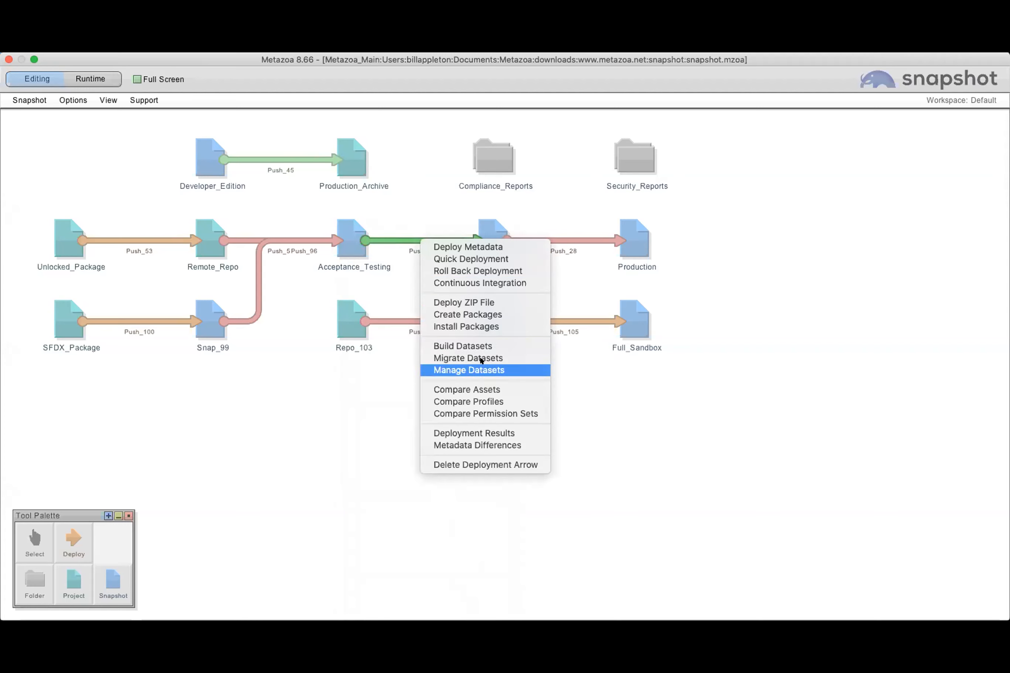
click(497, 401)
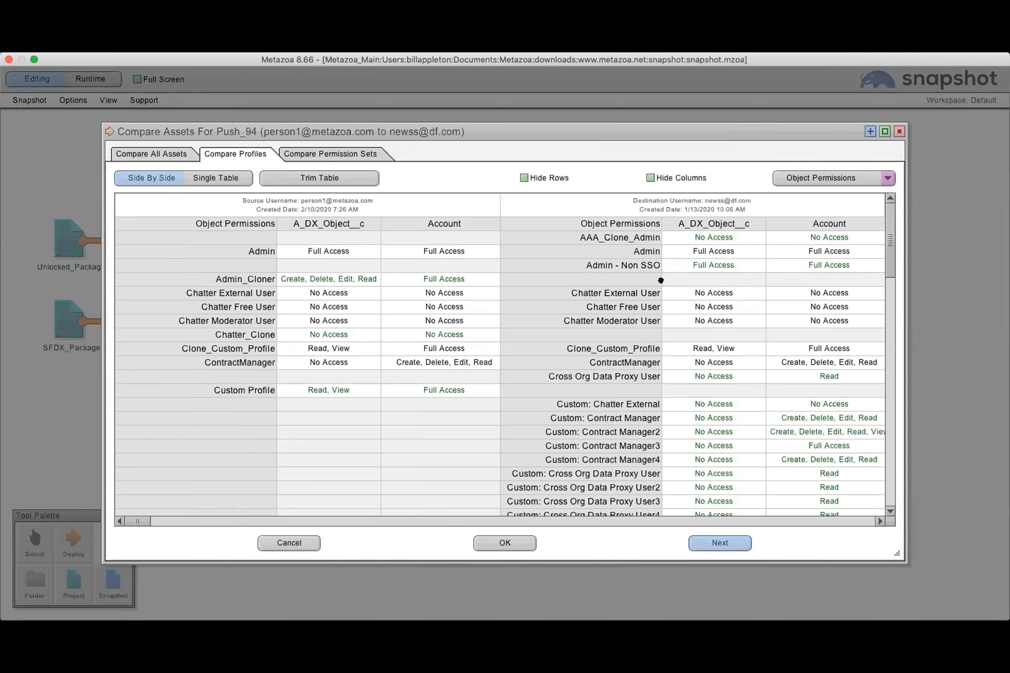
click(884, 131)
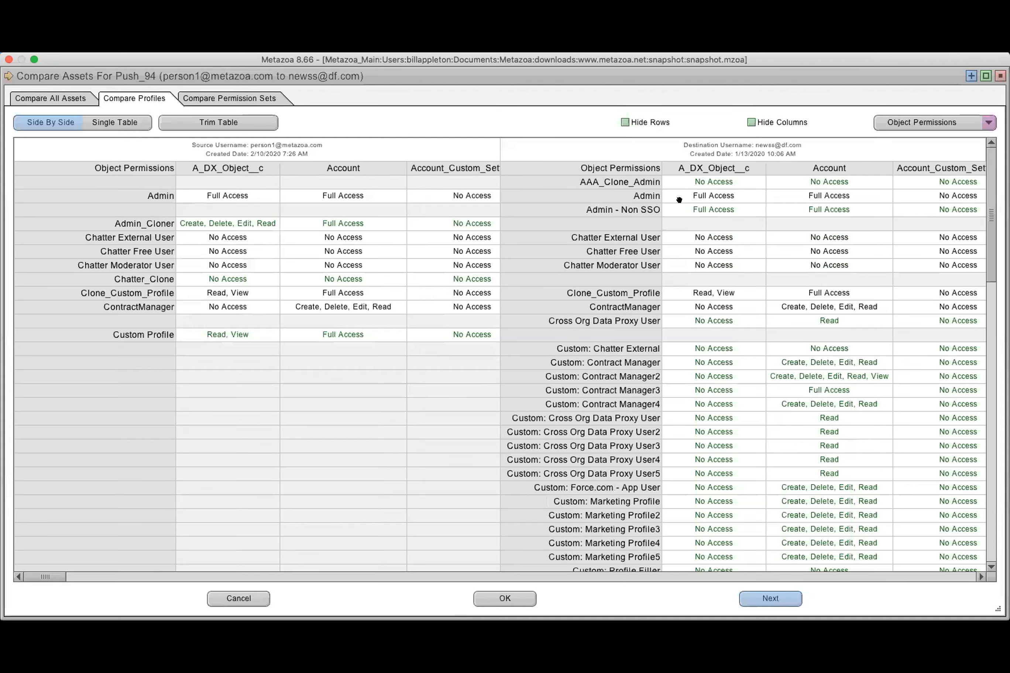
Examine the side-by-side object permissions of the source and destination profiles for differences across objects
scroll(604, 391, right, 5)
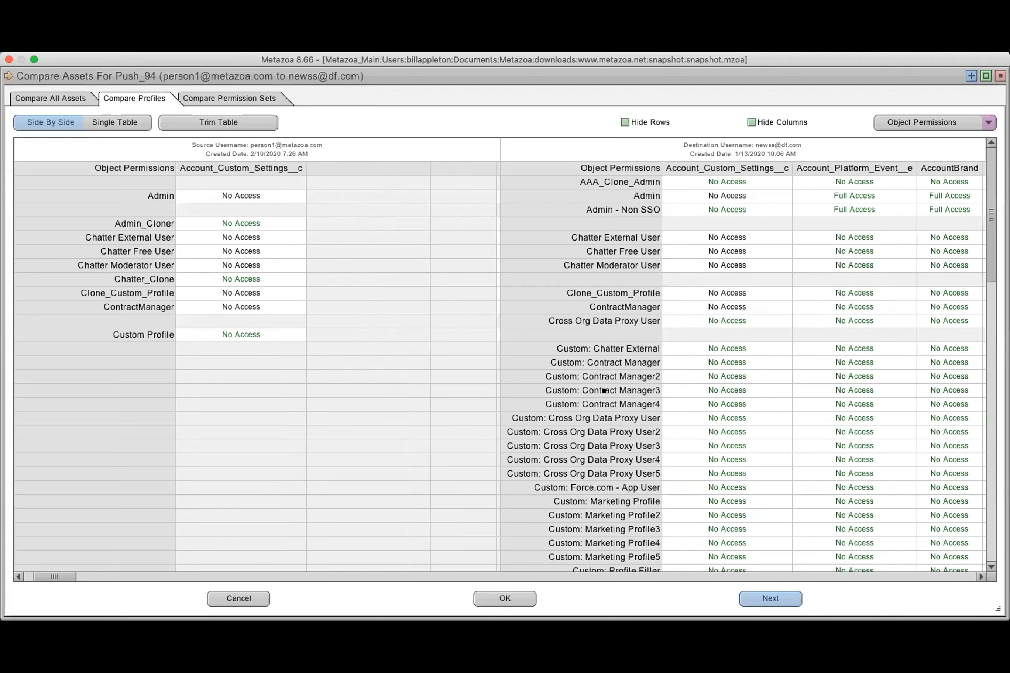
scroll(604, 391, right, 6)
scroll(318, 388, down, 5)
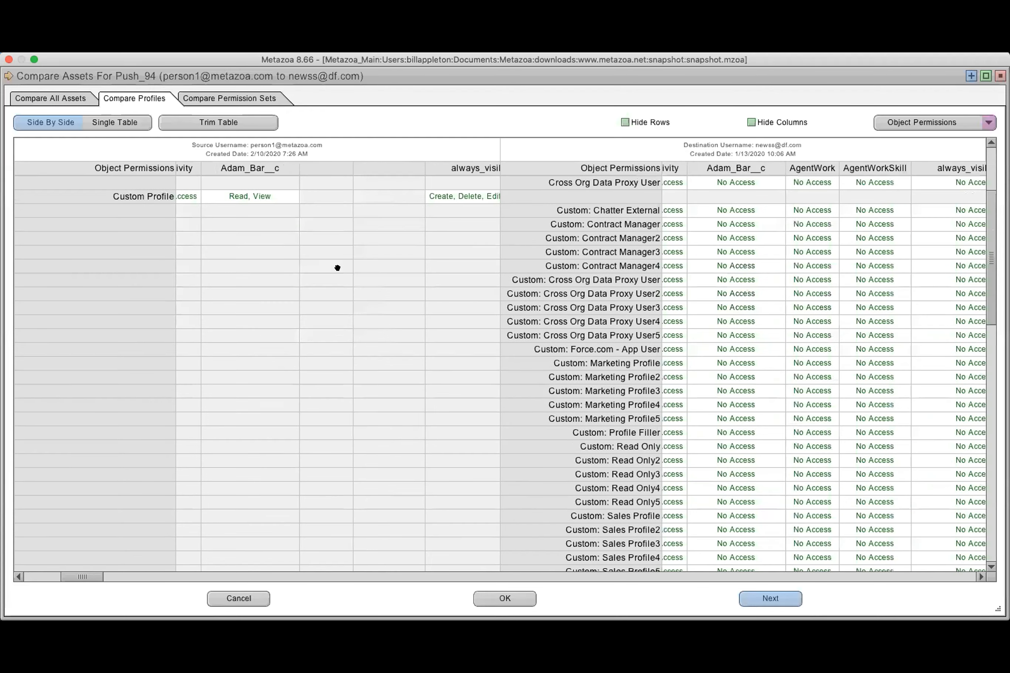
scroll(337, 267, up, 1)
scroll(337, 268, left, 1)
scroll(690, 269, down, 5)
scroll(689, 269, right, 6)
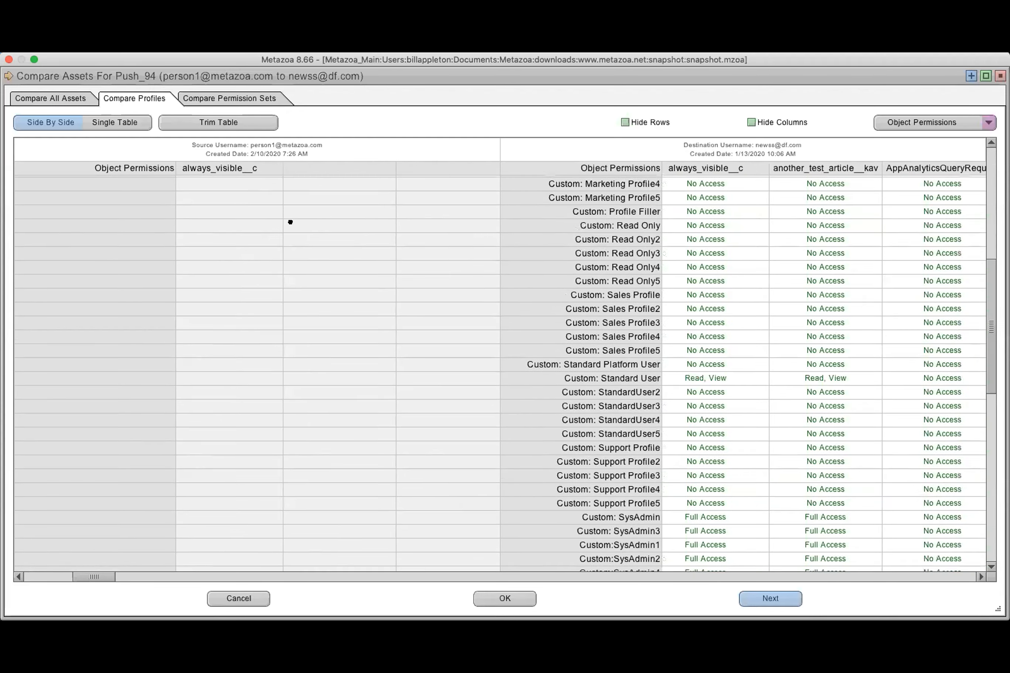
scroll(56, 562, up, 7)
scroll(56, 562, right, 2)
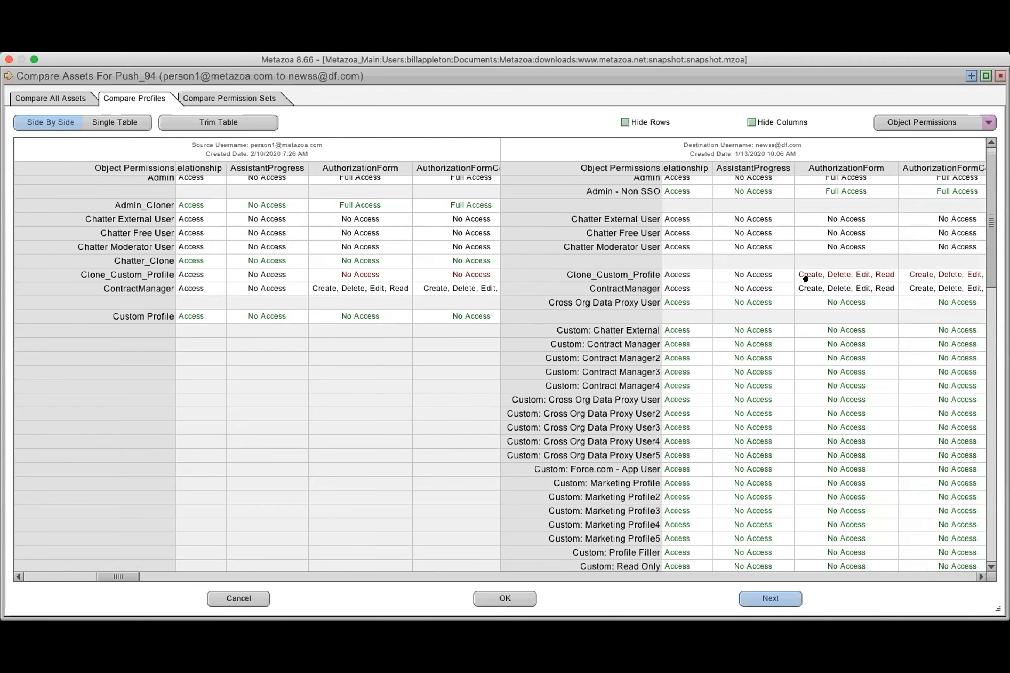
scroll(853, 361, down, 3)
scroll(852, 360, right, 3)
scroll(845, 340, up, 2)
scroll(846, 340, left, 2)
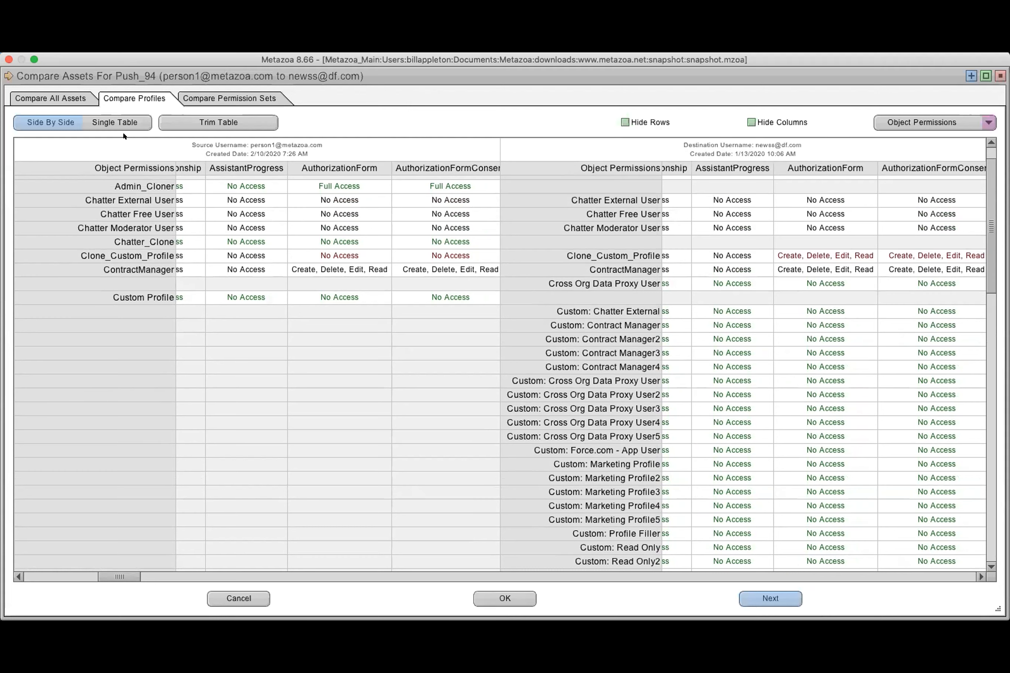
View the Push_94 profile comparison as a single table across several objects and close the comparison
click(107, 120)
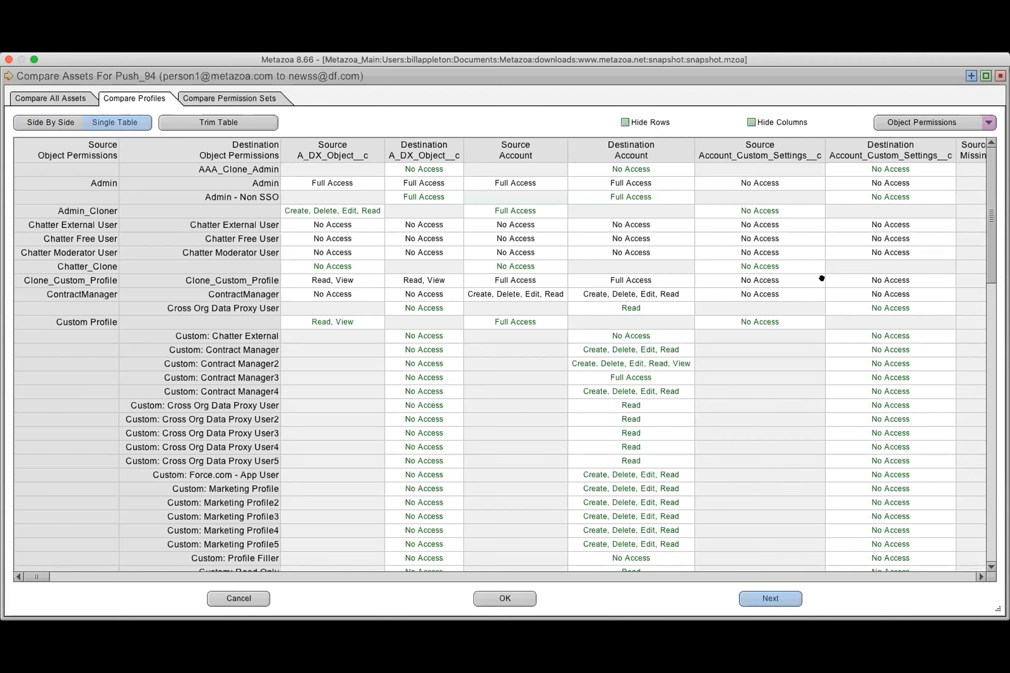
scroll(826, 304, right, 10)
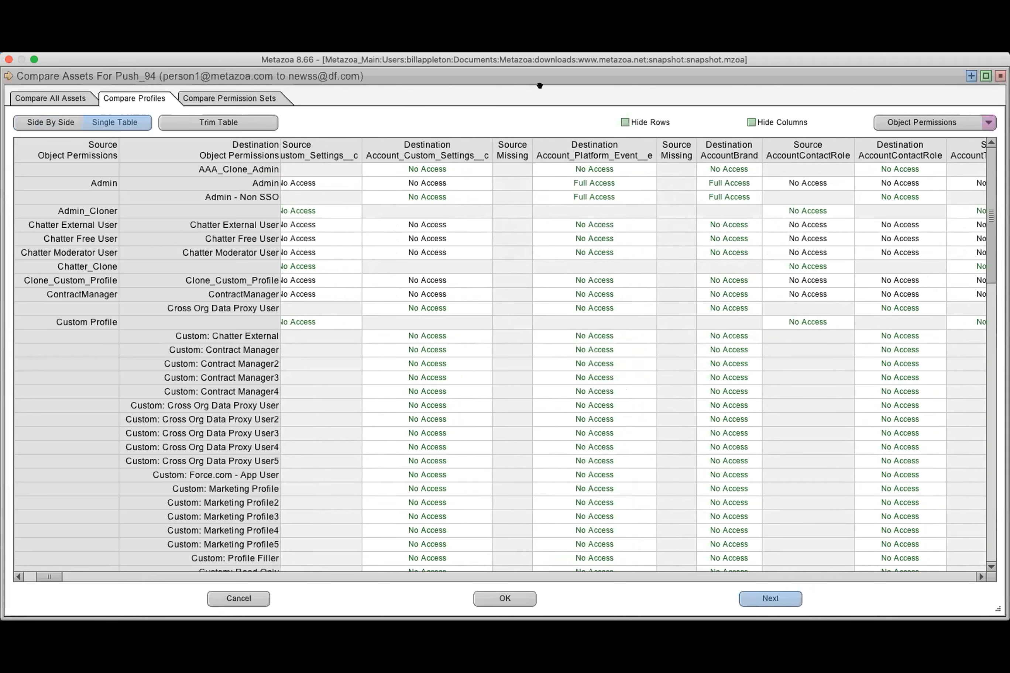
click(997, 76)
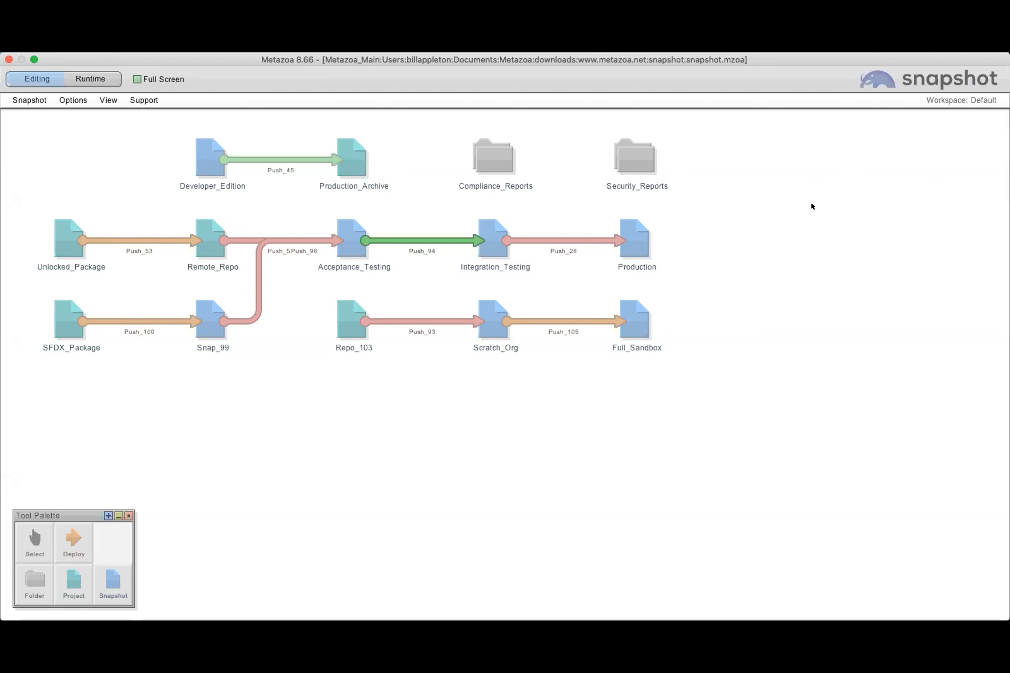
Open the Profiles and Permission Sets report for Acceptance_Testing in a maximized view
right_click(348, 242)
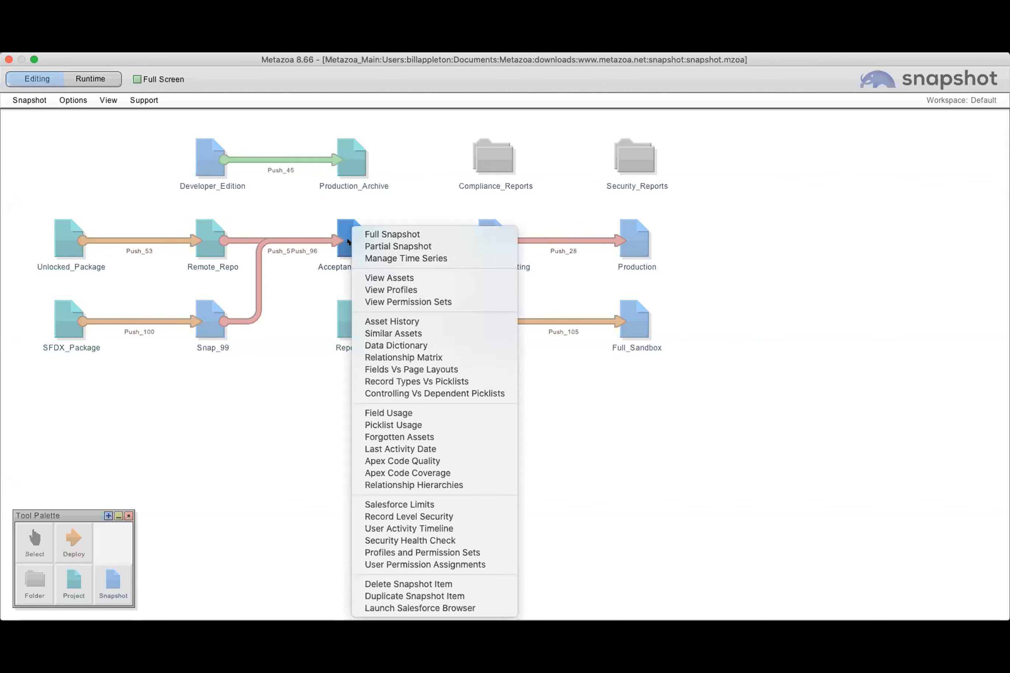
click(410, 552)
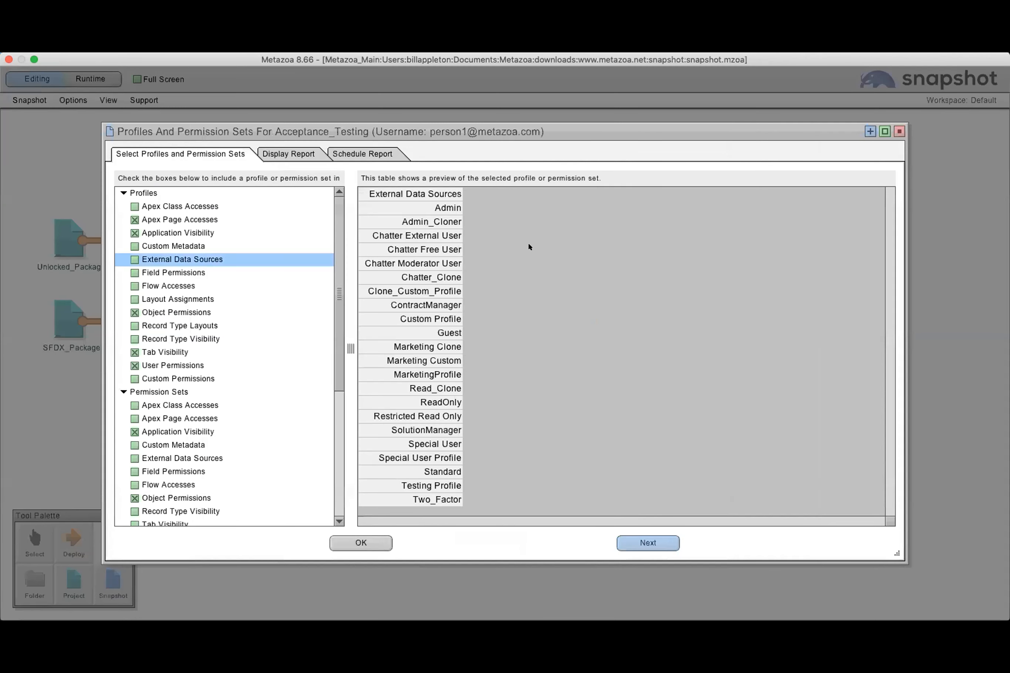
click(884, 130)
Preview the Profiles report tables from Apex Class Accesses through Record Type Visibility
click(91, 152)
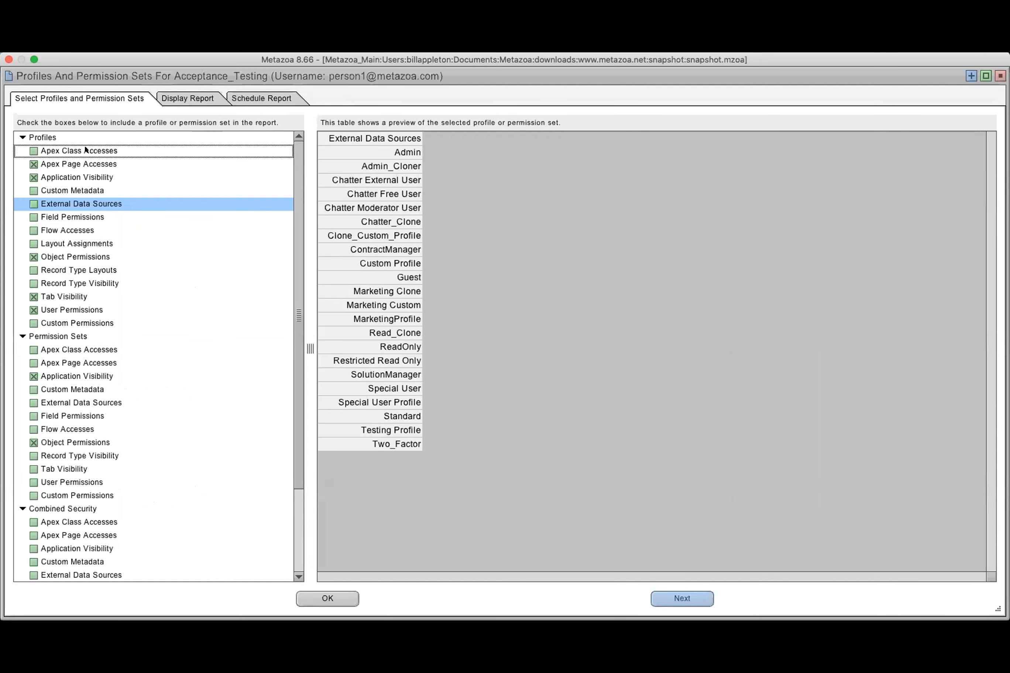
click(97, 165)
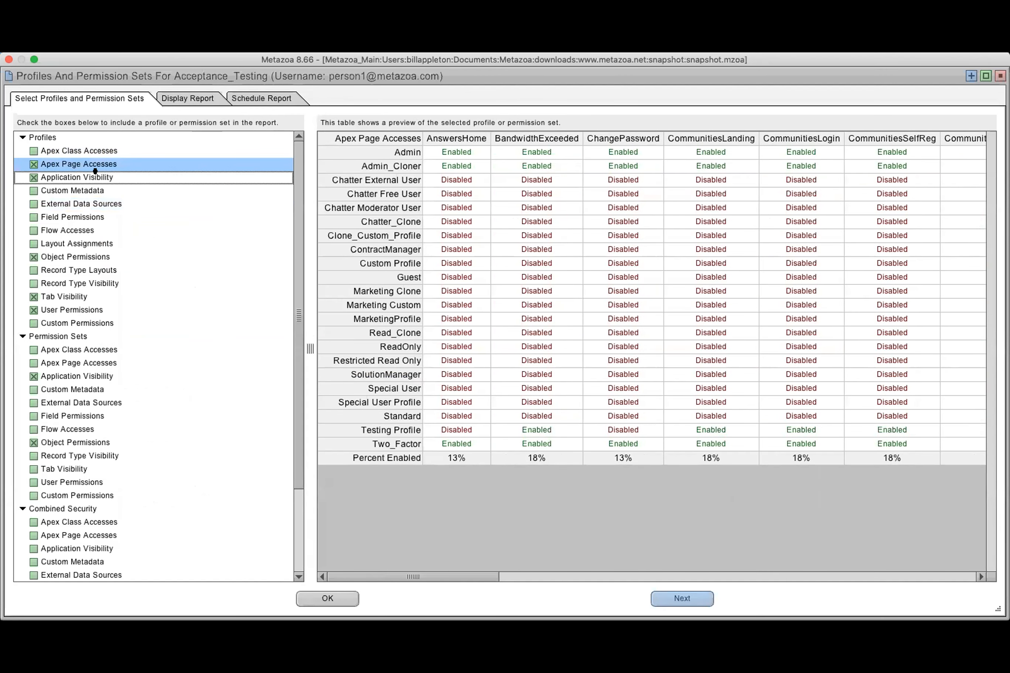
click(99, 178)
click(102, 201)
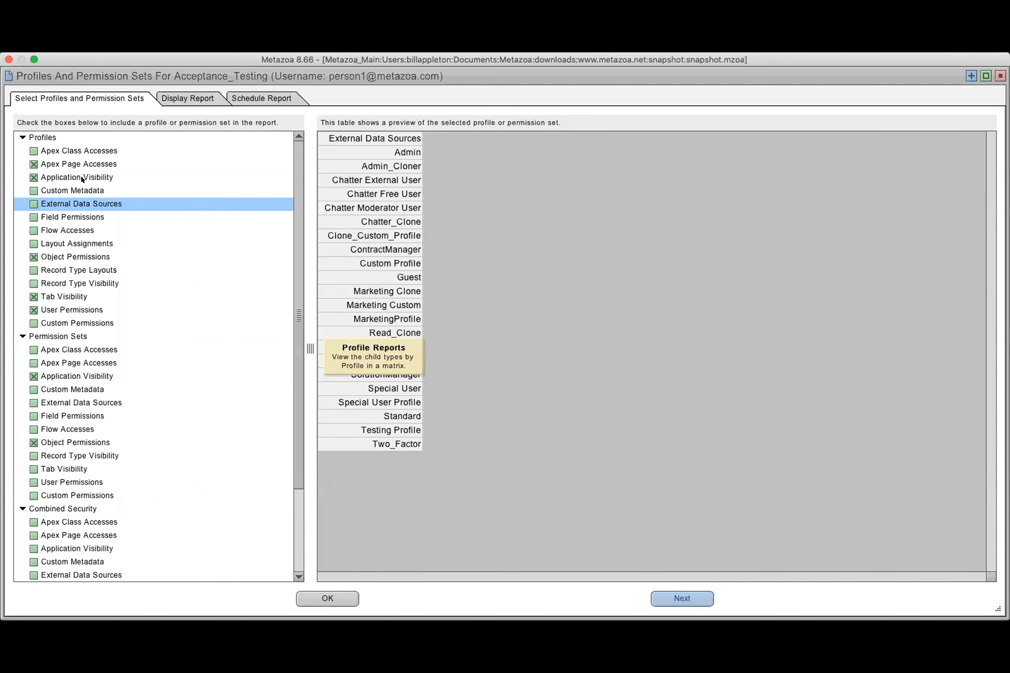
click(84, 243)
click(89, 257)
click(96, 270)
click(98, 283)
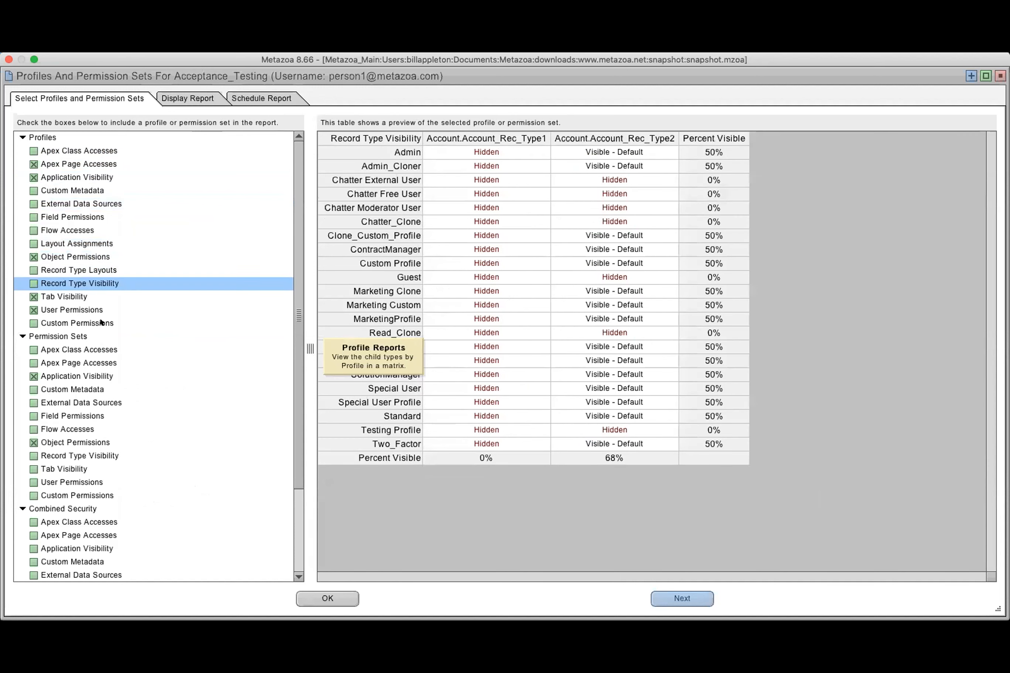
Preview the Permission Sets tables for Apex class and page accesses, external data sources and field permissions, leaving the table untrimmed
click(97, 349)
click(98, 363)
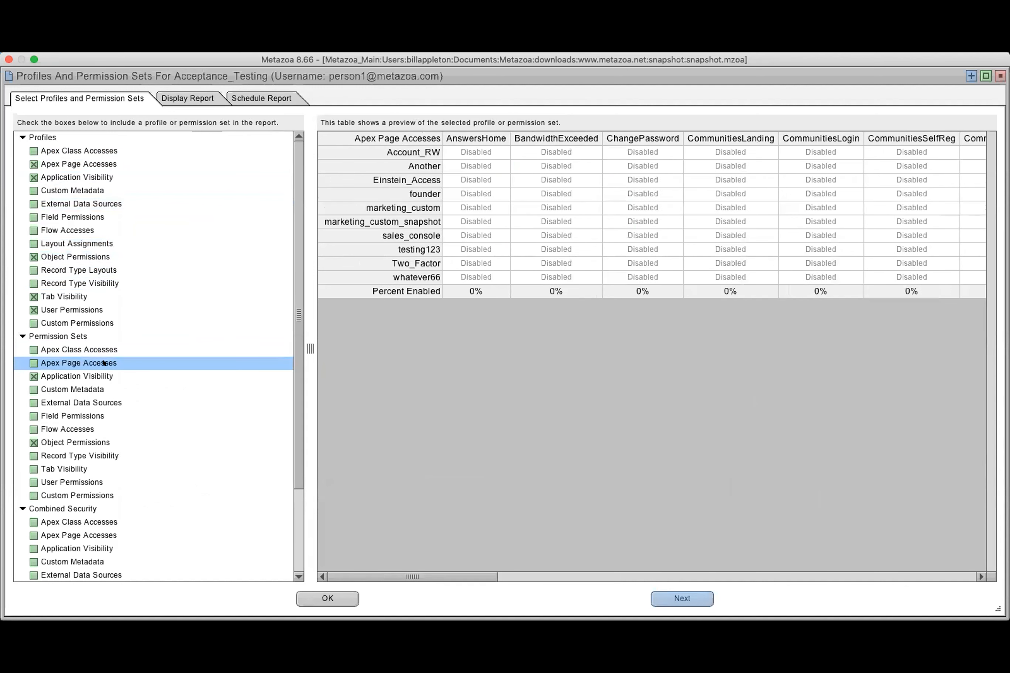
click(103, 402)
double_click(95, 415)
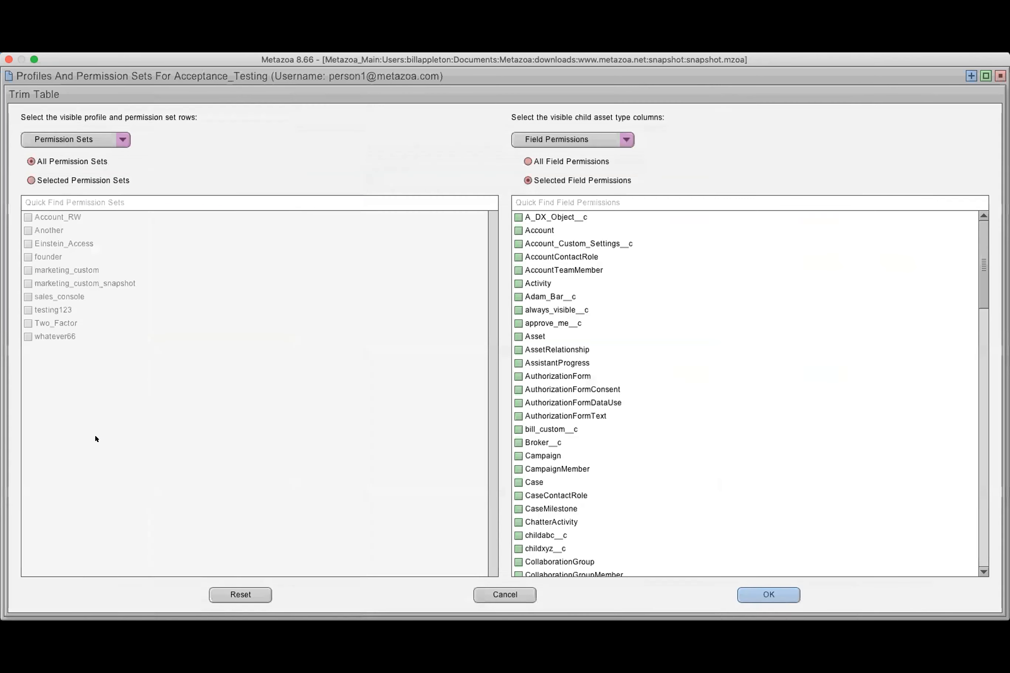
click(504, 594)
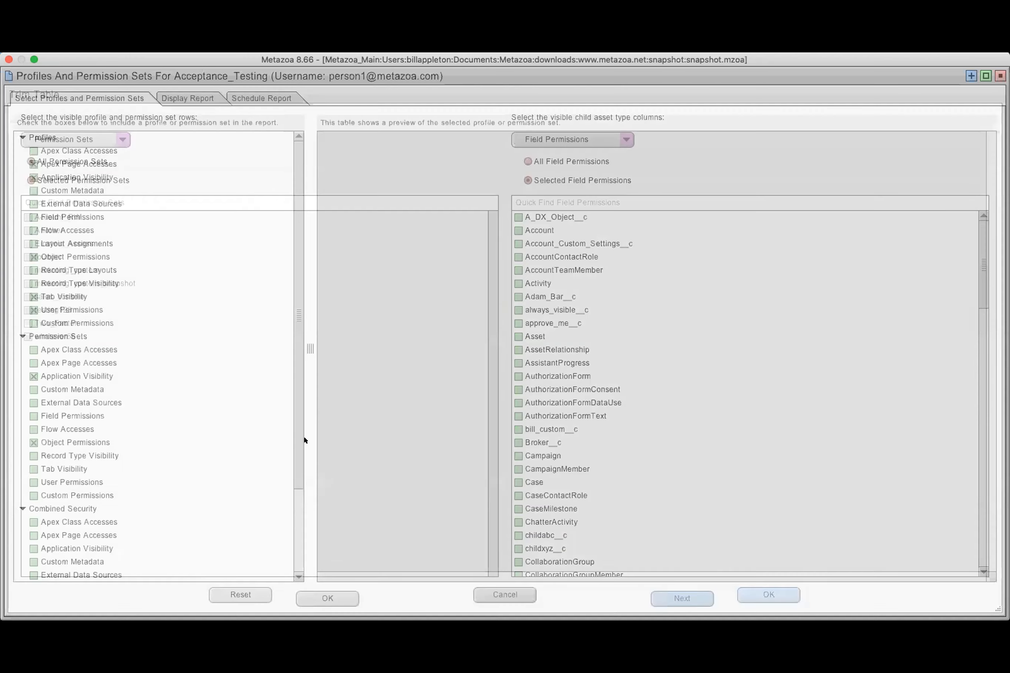
Preview the Combined Security object permissions and look at its user selection without changing the selected users
drag(295, 374, 317, 492)
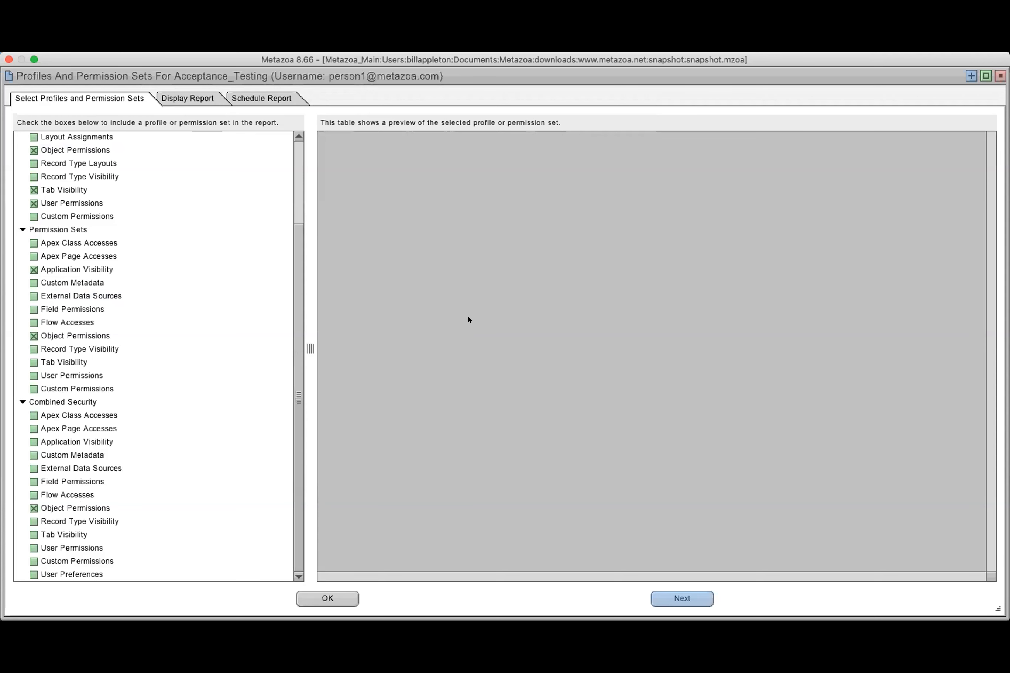
click(84, 509)
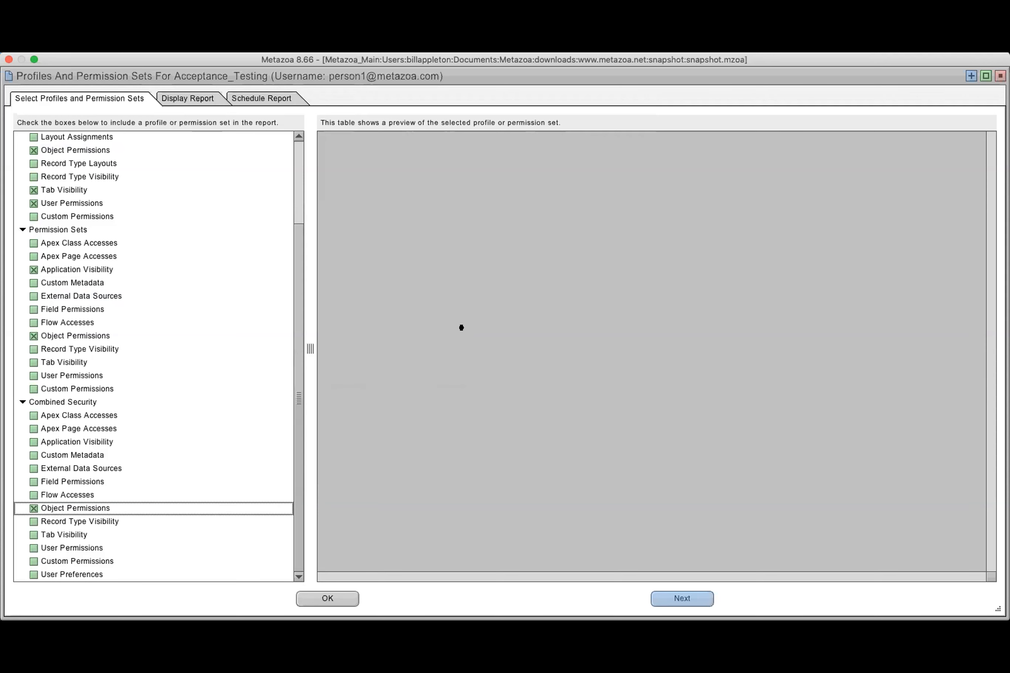
right_click(543, 251)
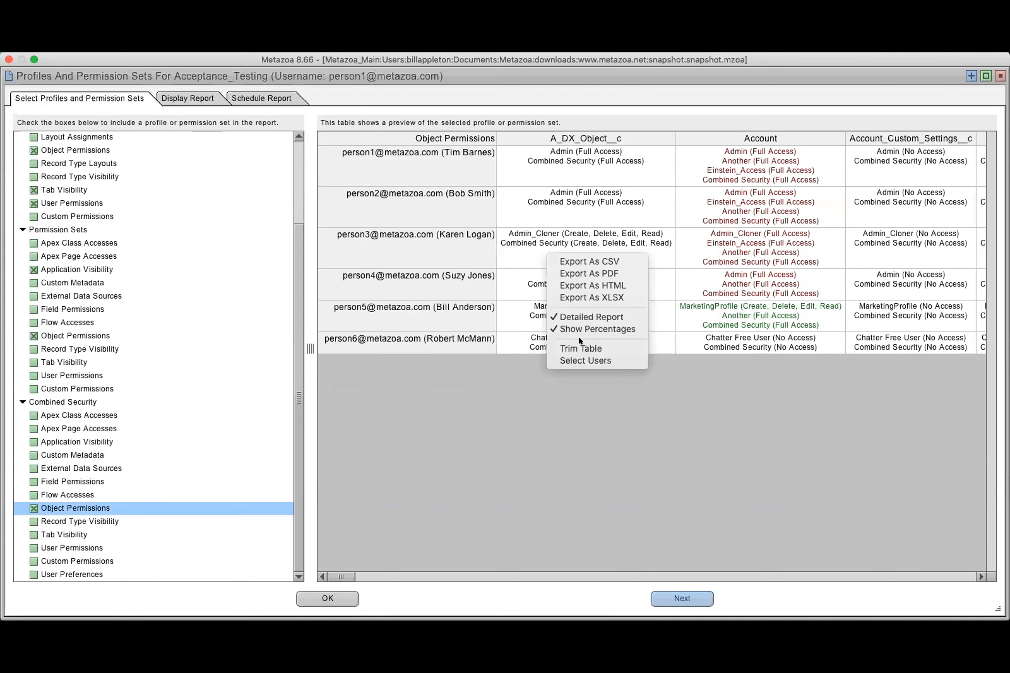
click(585, 361)
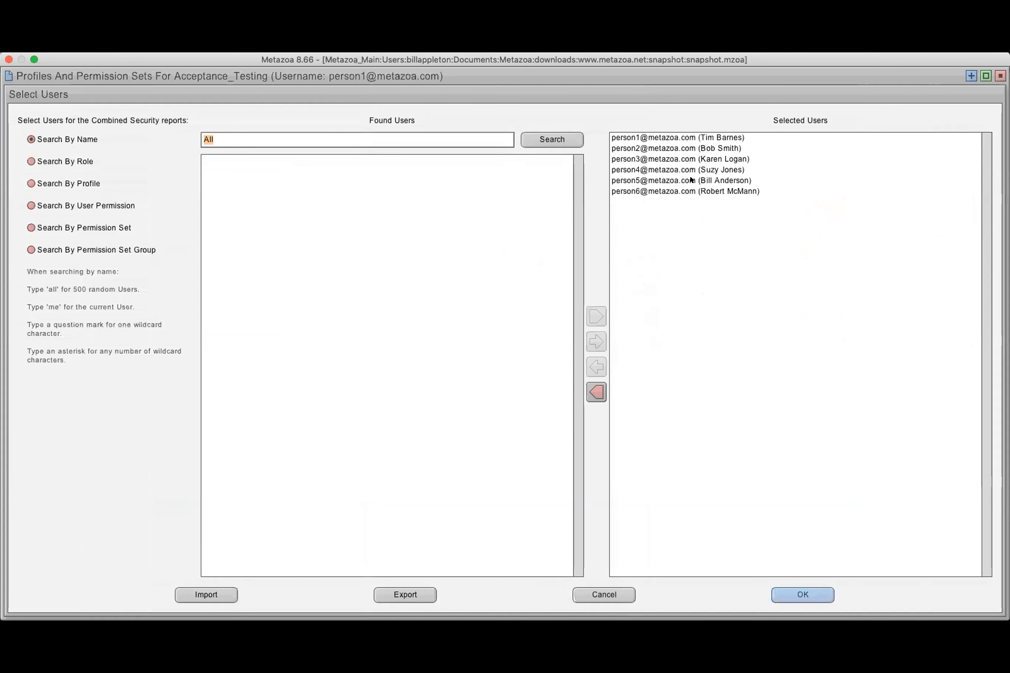
click(604, 594)
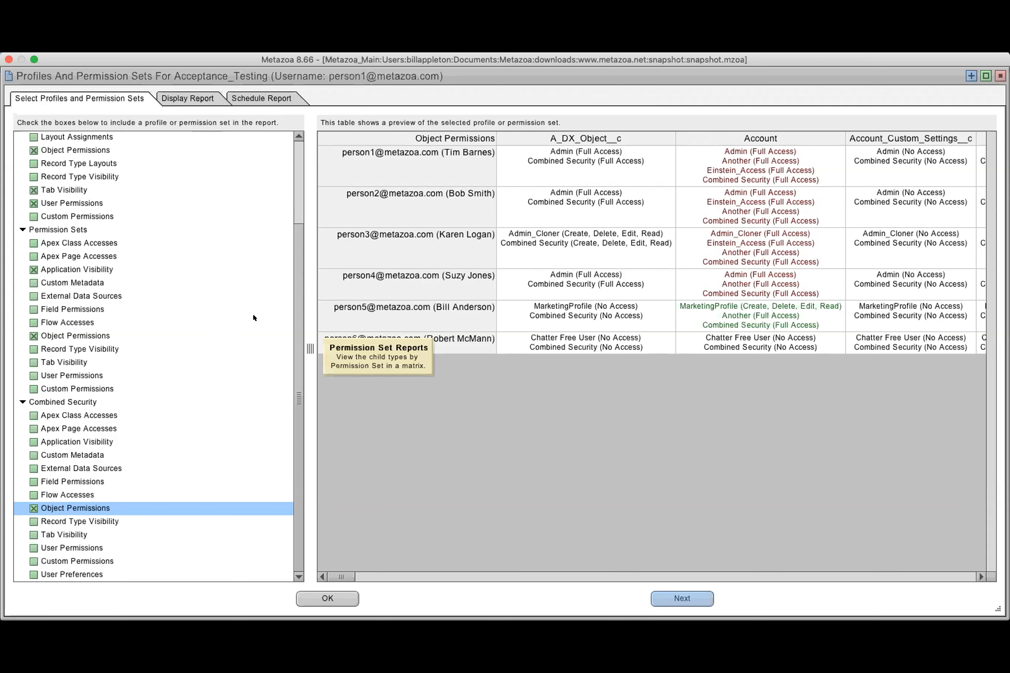
Preview the profiles' Record Type Visibility and review the full report from Apex Page Accesses through Combined Security
scroll(293, 191, up, 5)
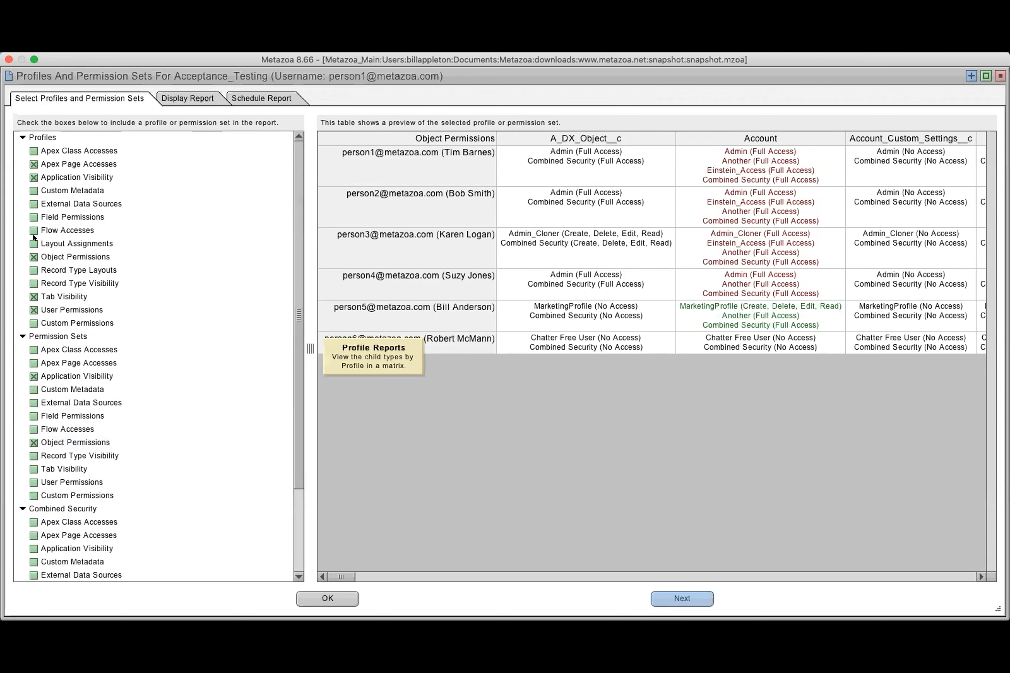
click(35, 288)
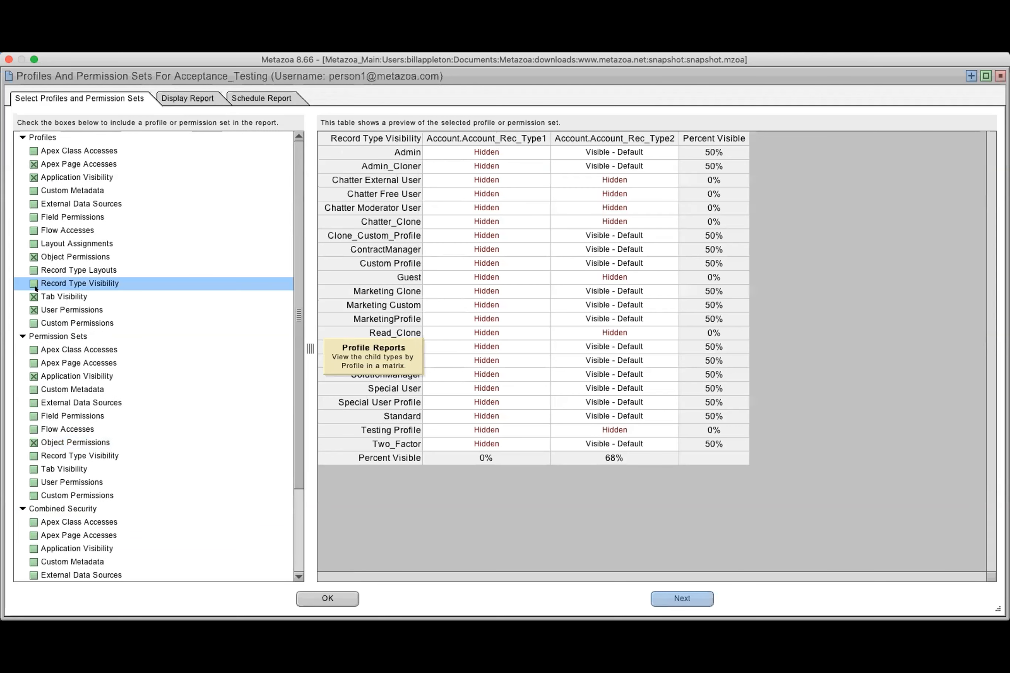
click(34, 283)
click(193, 98)
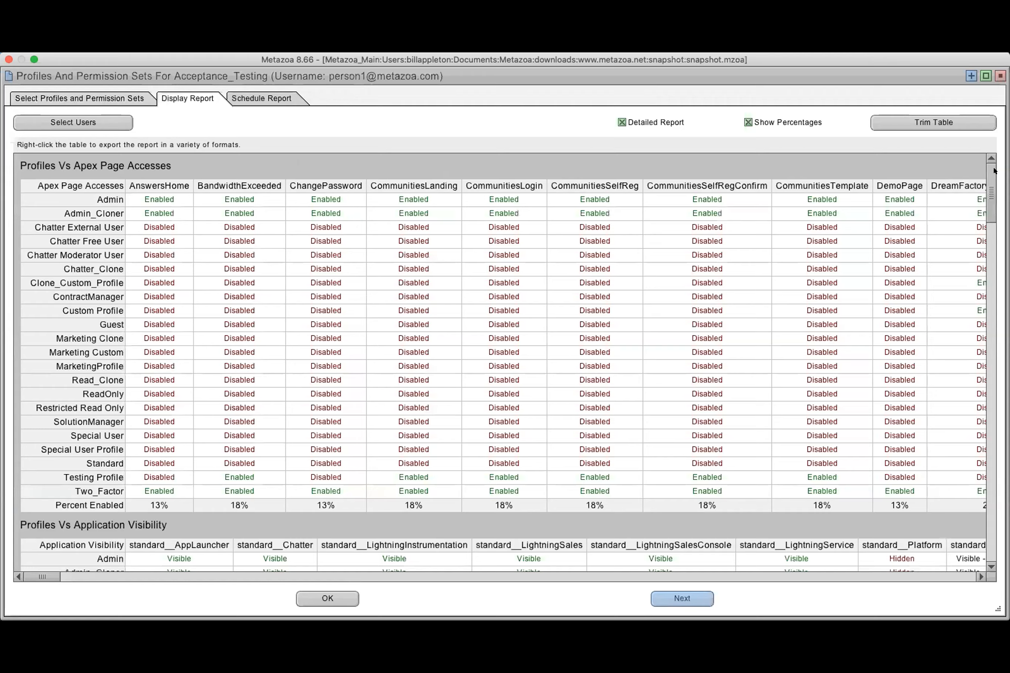
scroll(993, 171, down, 20)
scroll(989, 502, down, 20)
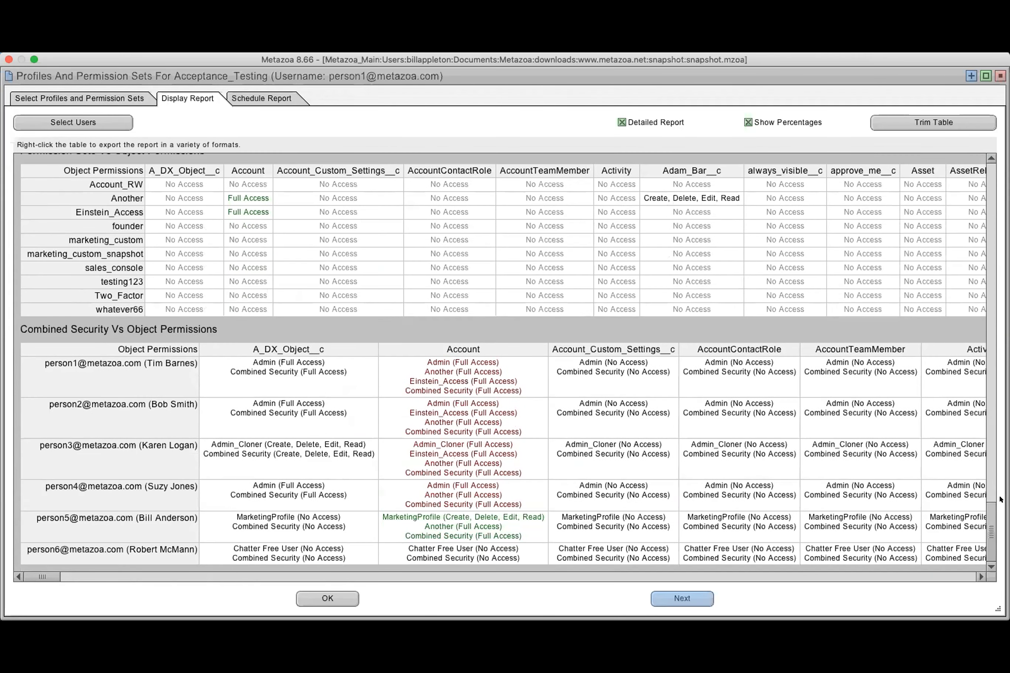
drag(985, 511, 973, 161)
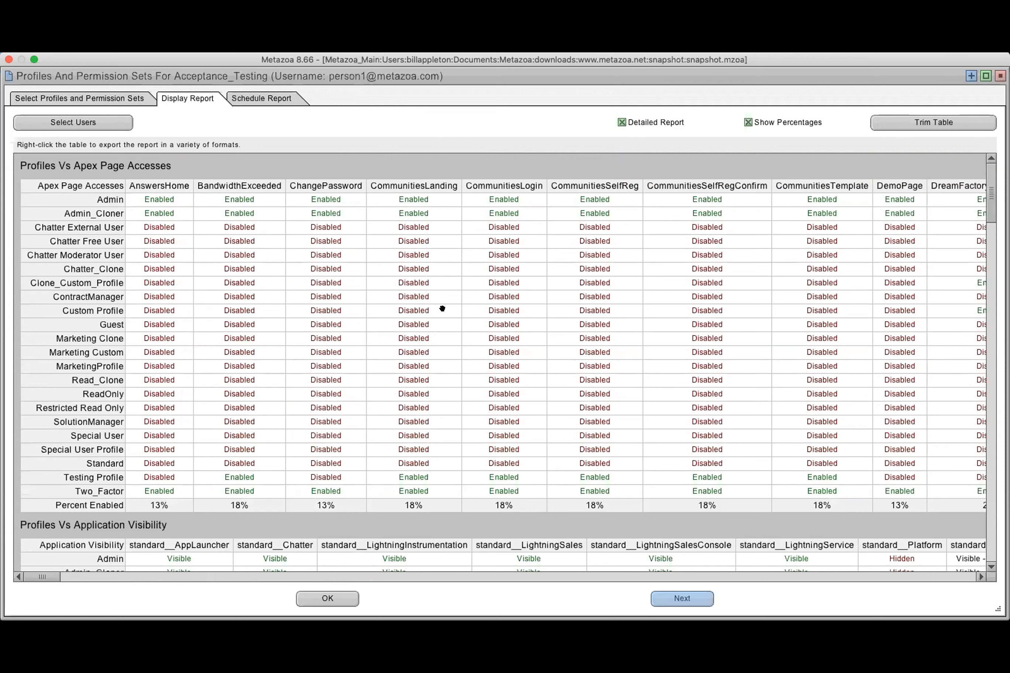
Set the scheduled one-time event's action to Save XLSX Report To Content
click(257, 98)
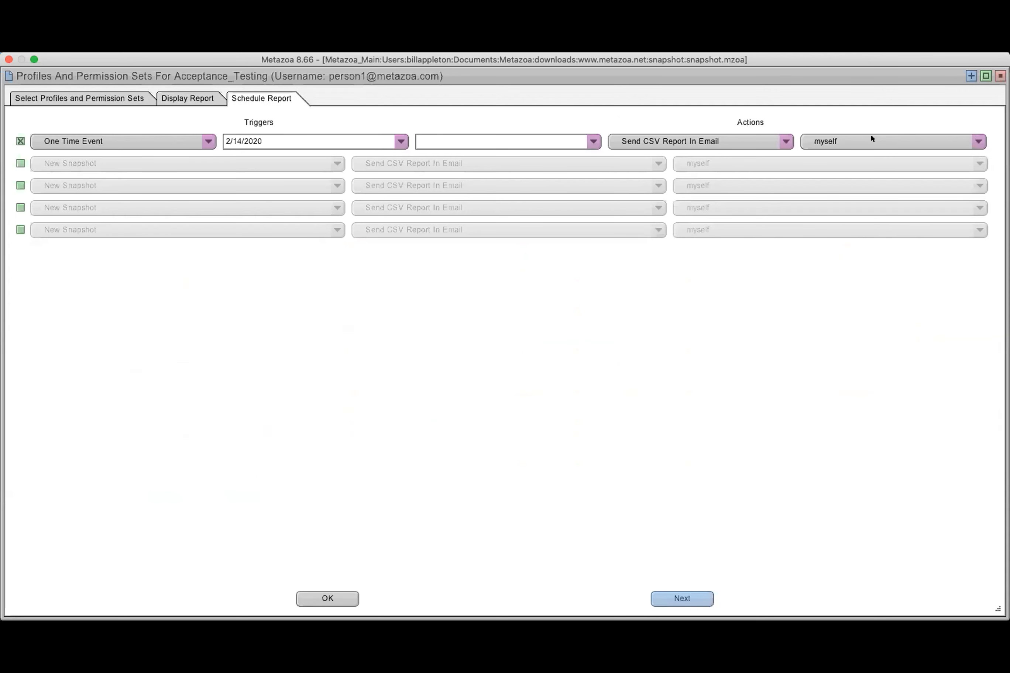
click(690, 145)
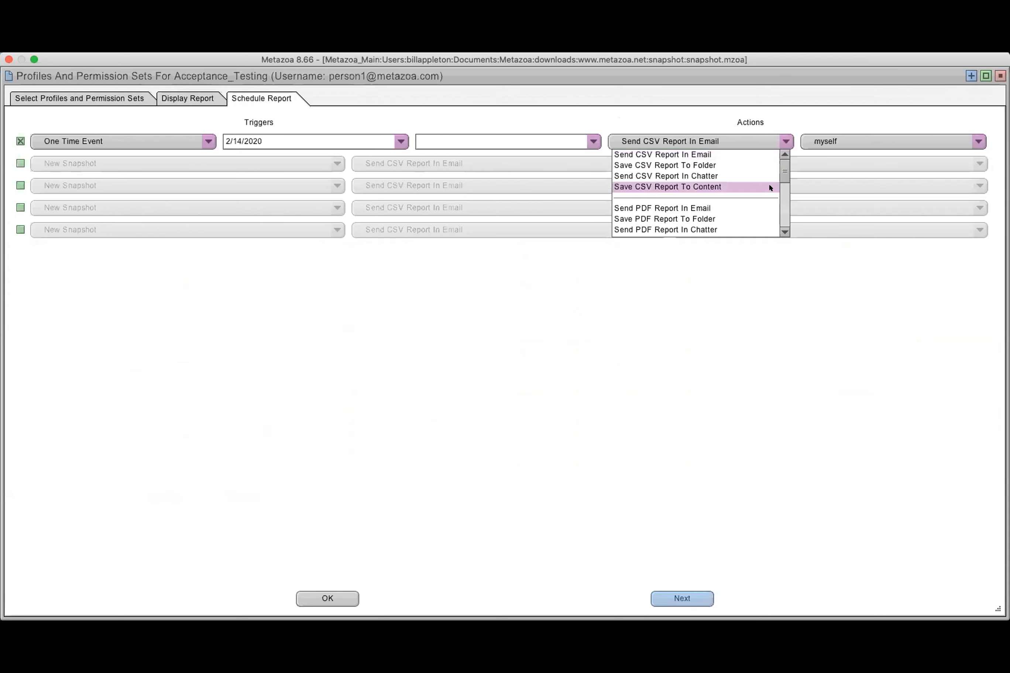
scroll(769, 187, down, 5)
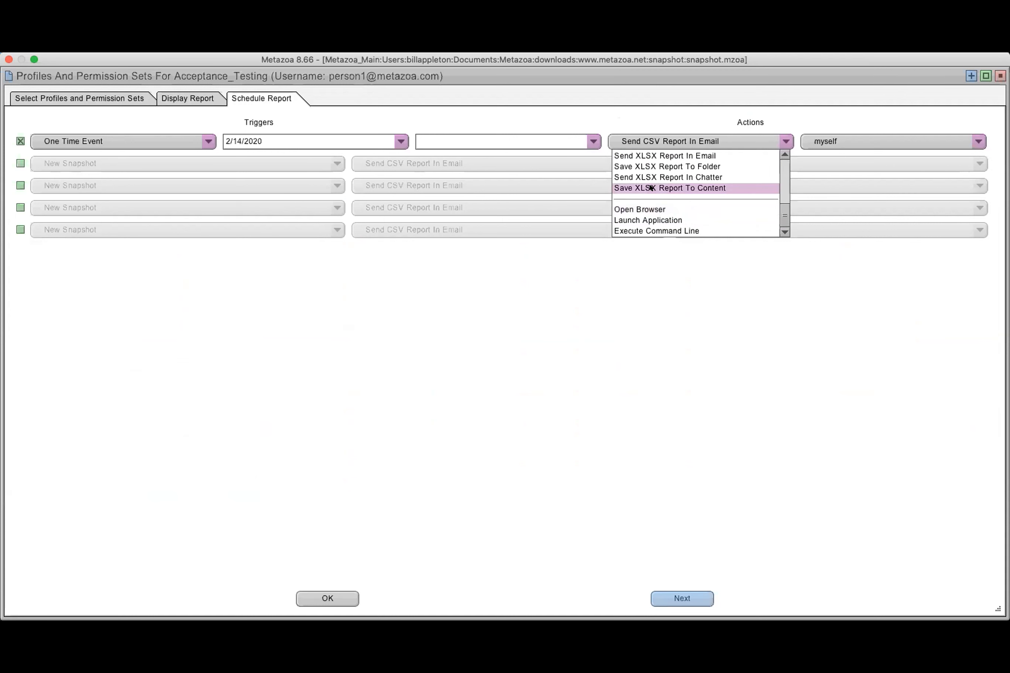
click(681, 187)
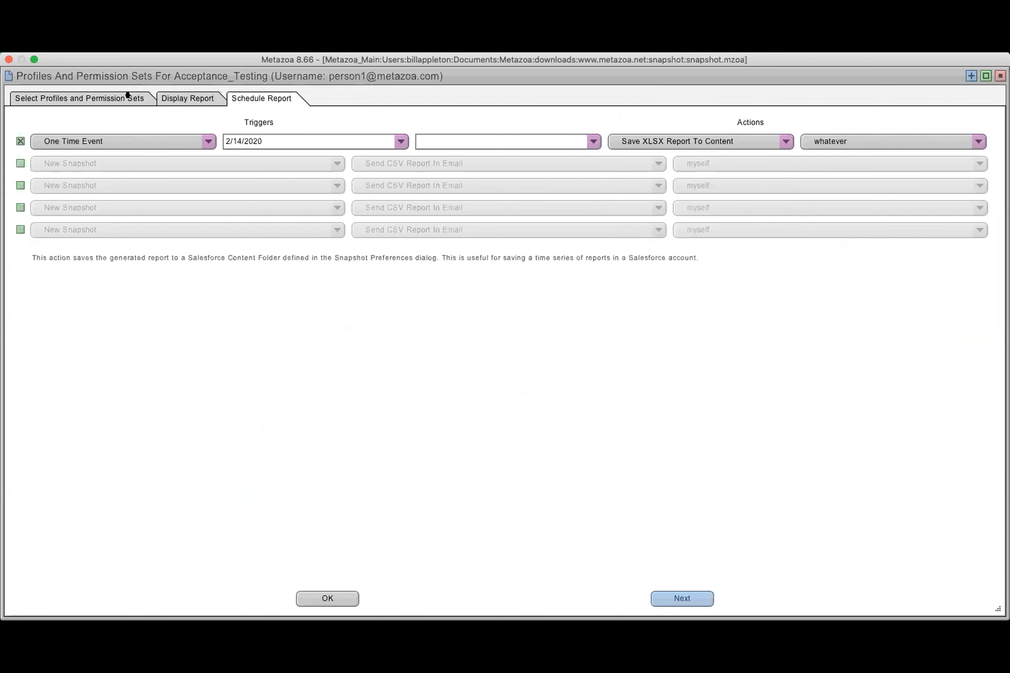
Look at the export formats available for the displayed report without exporting it
click(211, 101)
right_click(379, 224)
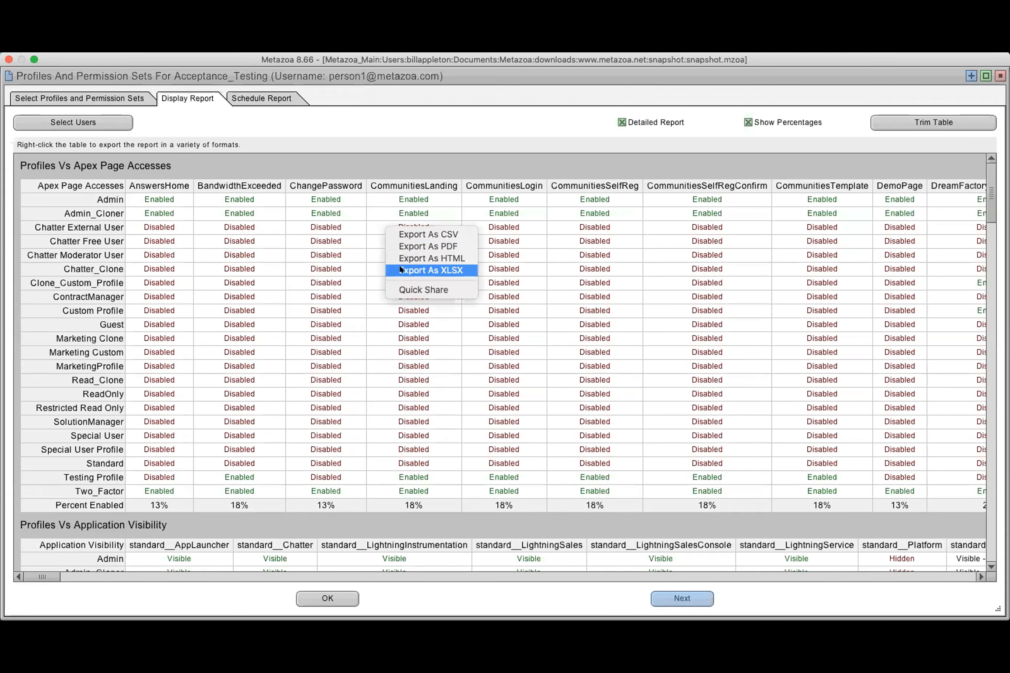
click(335, 163)
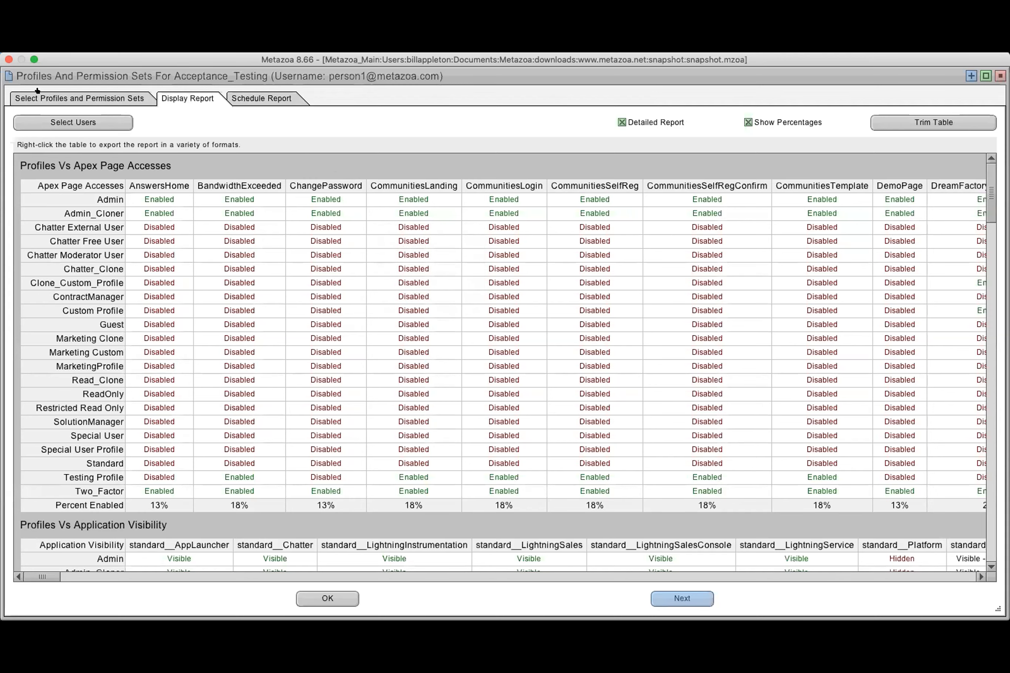
Shrink the report window, move it off the desktop files, and open profiles_and_permission_sets.xlsx in Excel
click(34, 59)
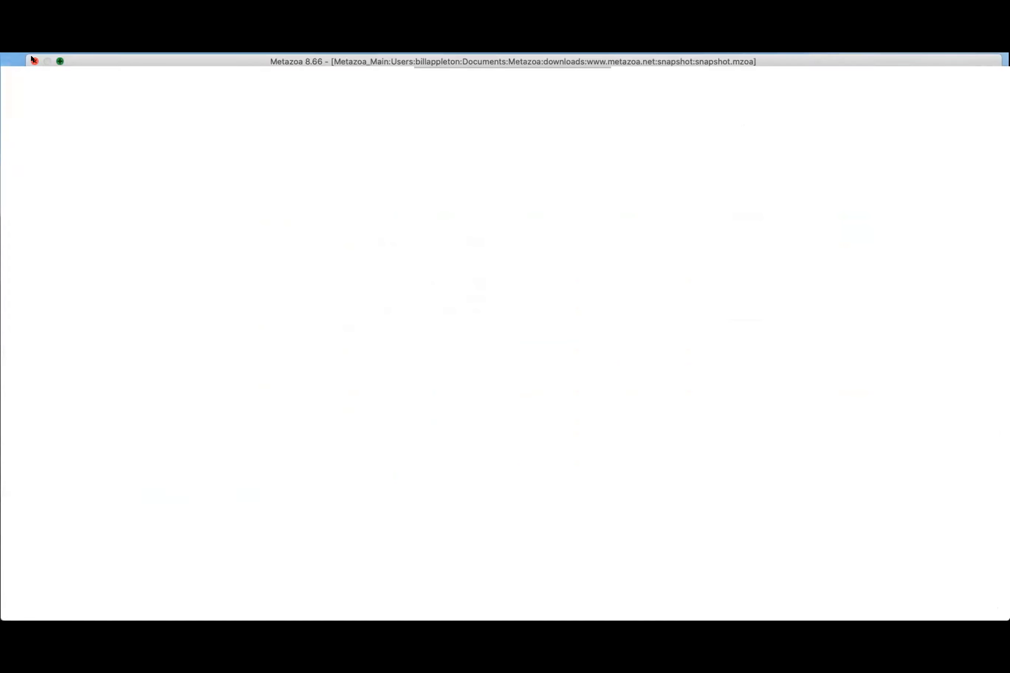
drag(512, 90, 507, 178)
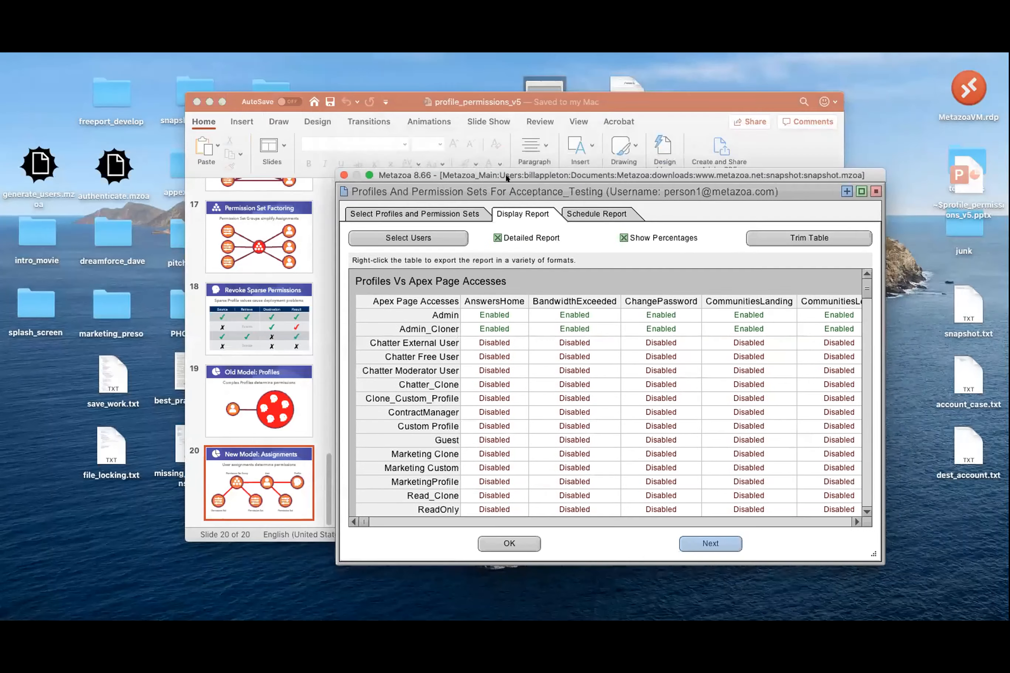
click(608, 144)
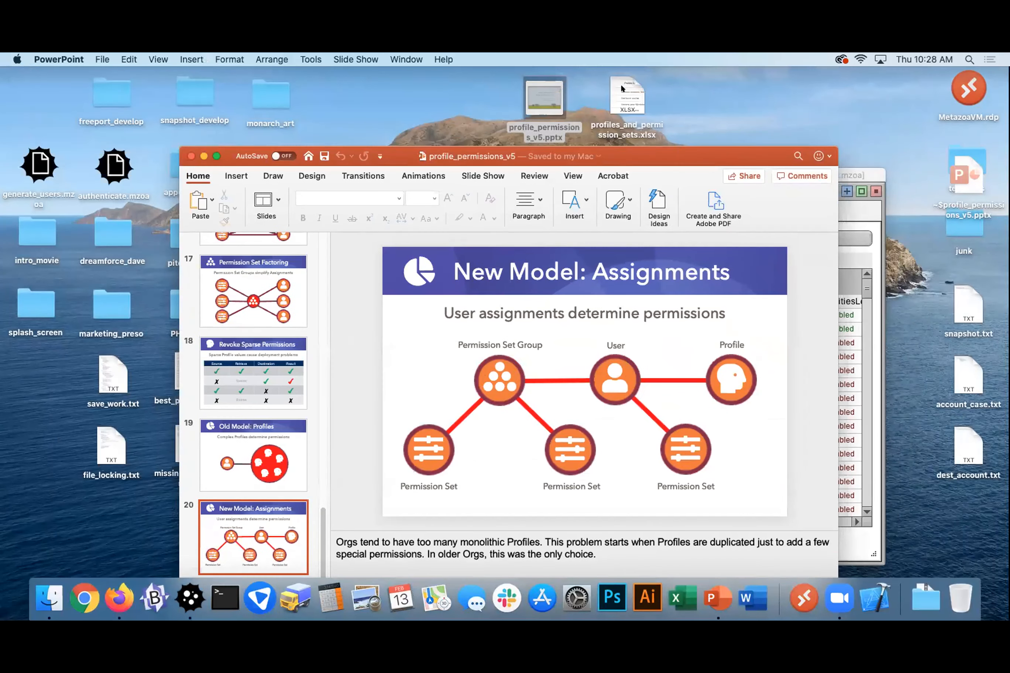
click(620, 84)
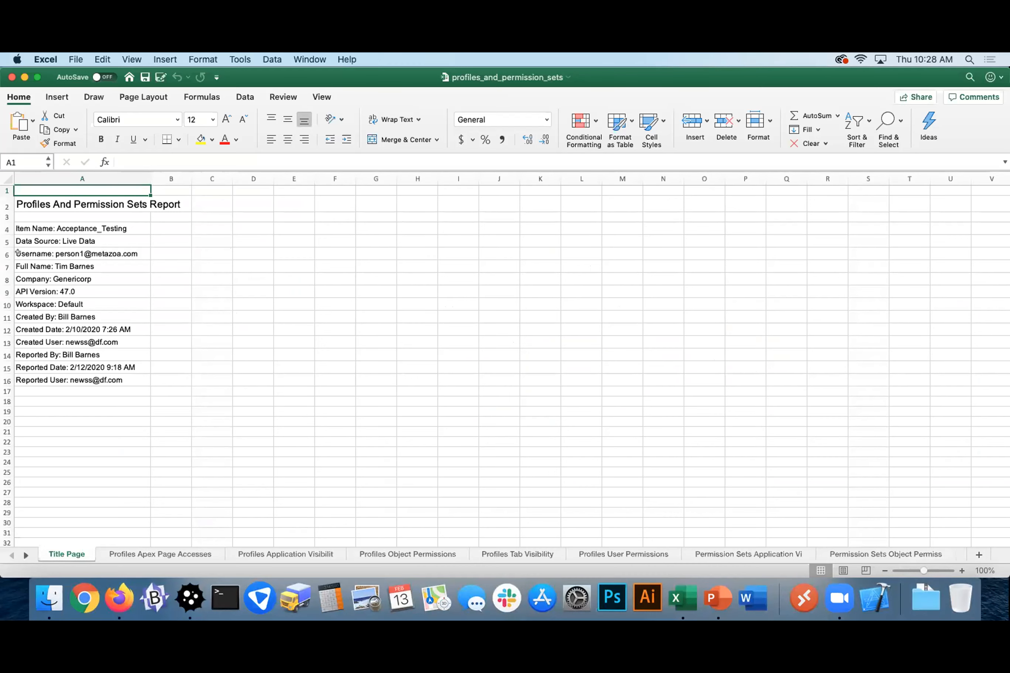
Examine the workbook's sheets on profile page access, application and tab visibility, object and user permissions, and permission sets
click(144, 554)
click(285, 554)
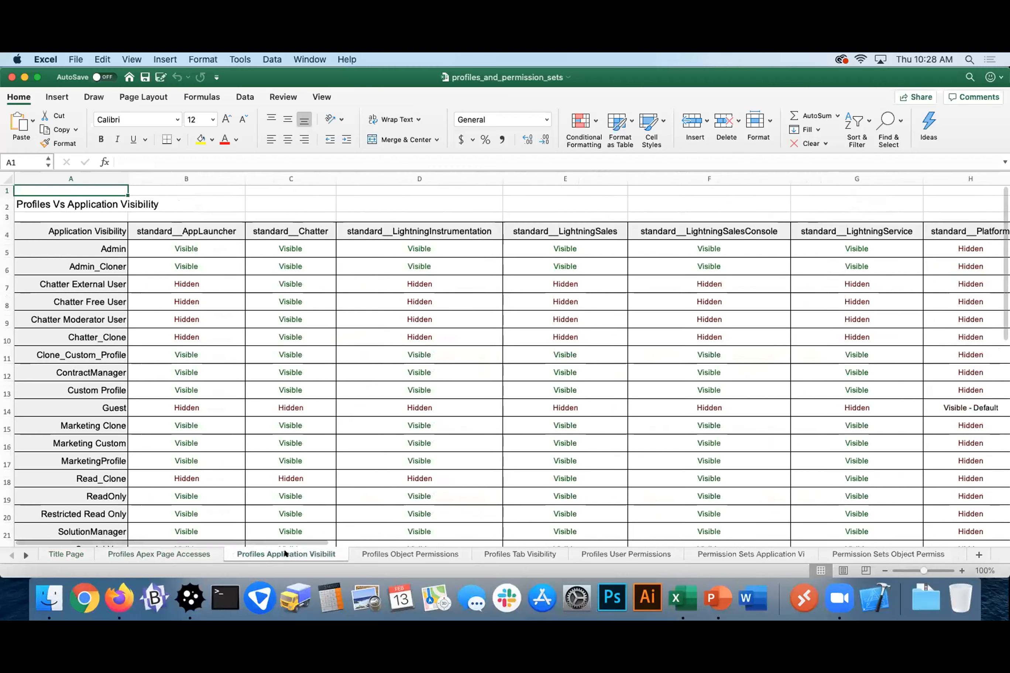
click(395, 554)
click(558, 552)
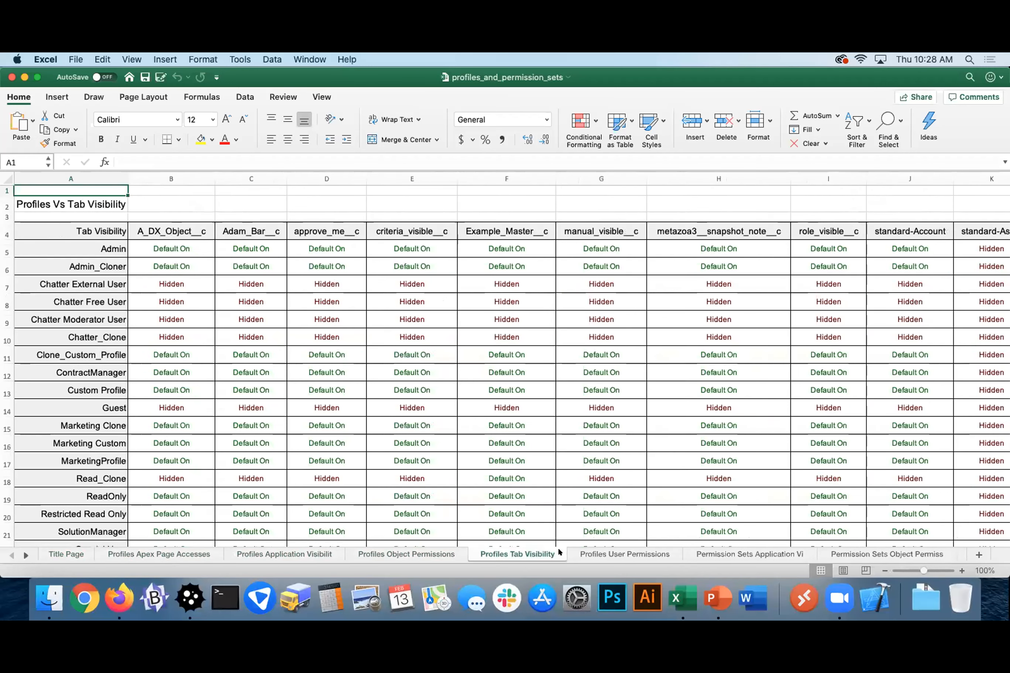
click(606, 553)
click(743, 553)
click(852, 552)
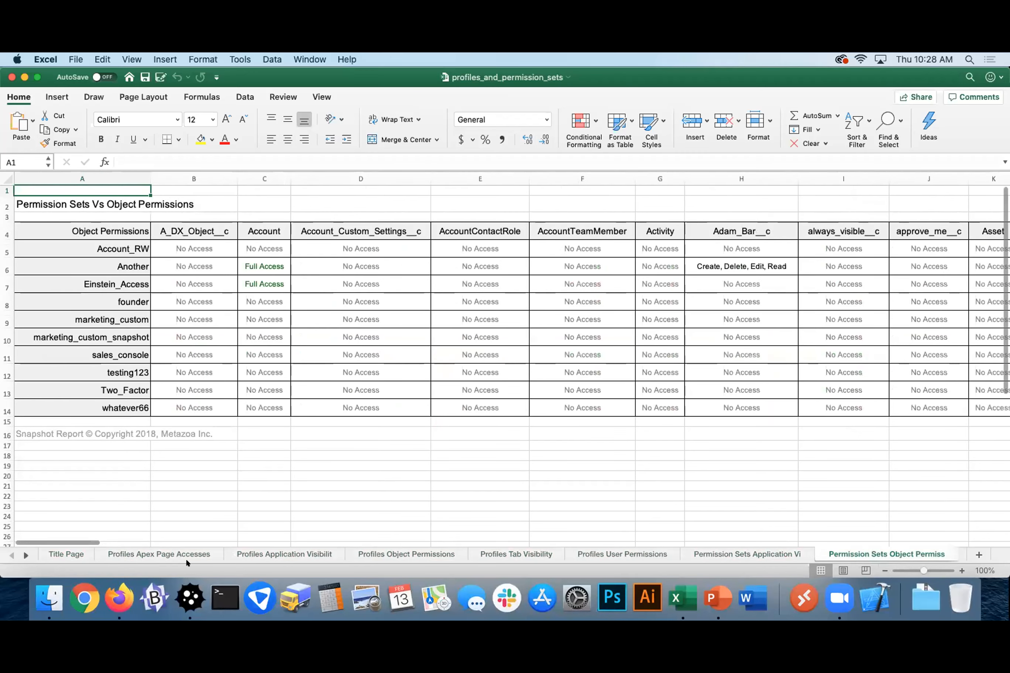
click(173, 555)
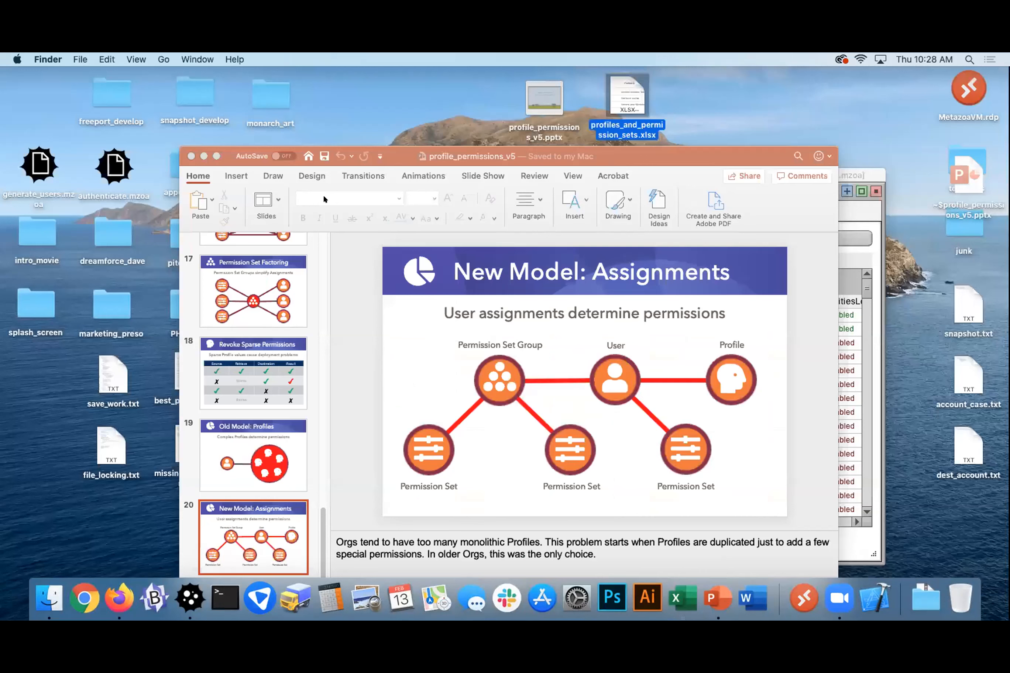
Switch back to Metazoa Snapshot at full window size and close the Profiles And Permission Sets report
click(880, 261)
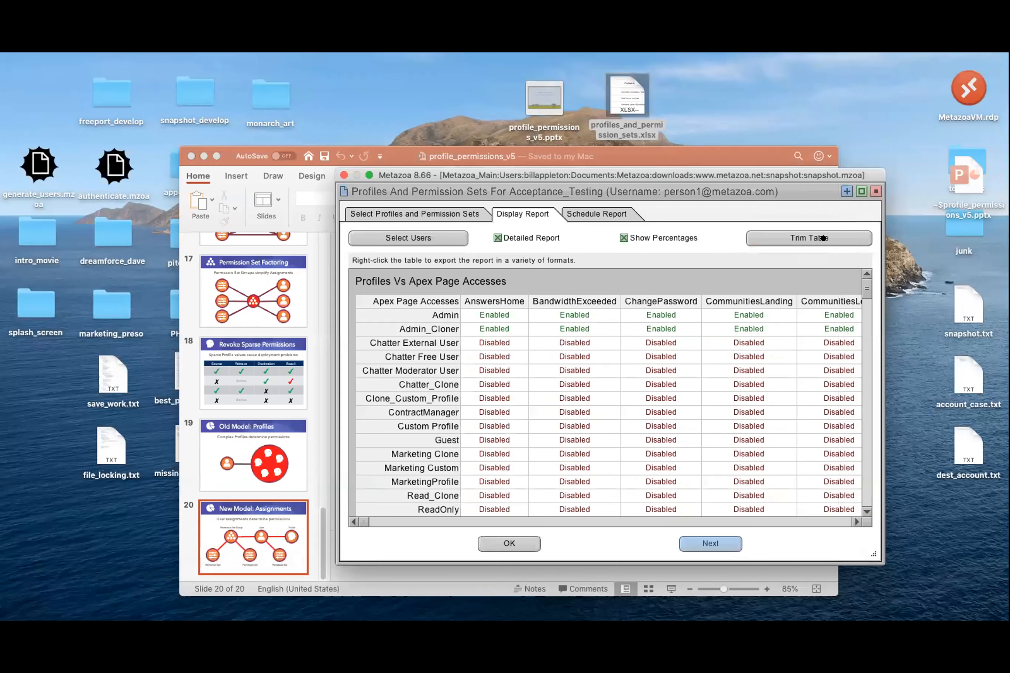
click(369, 174)
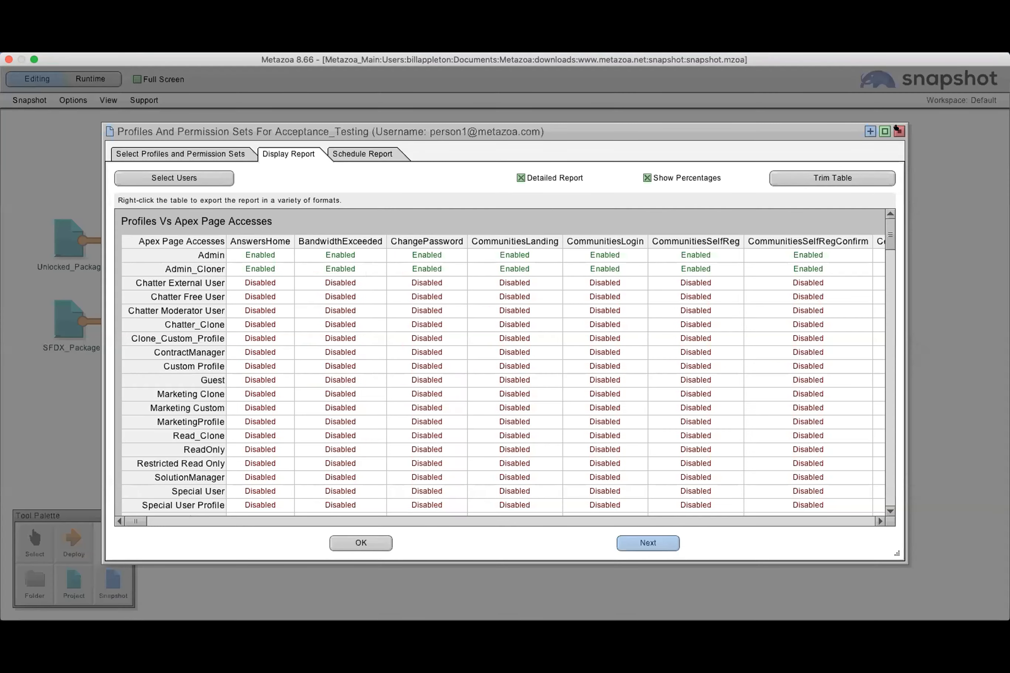
click(898, 131)
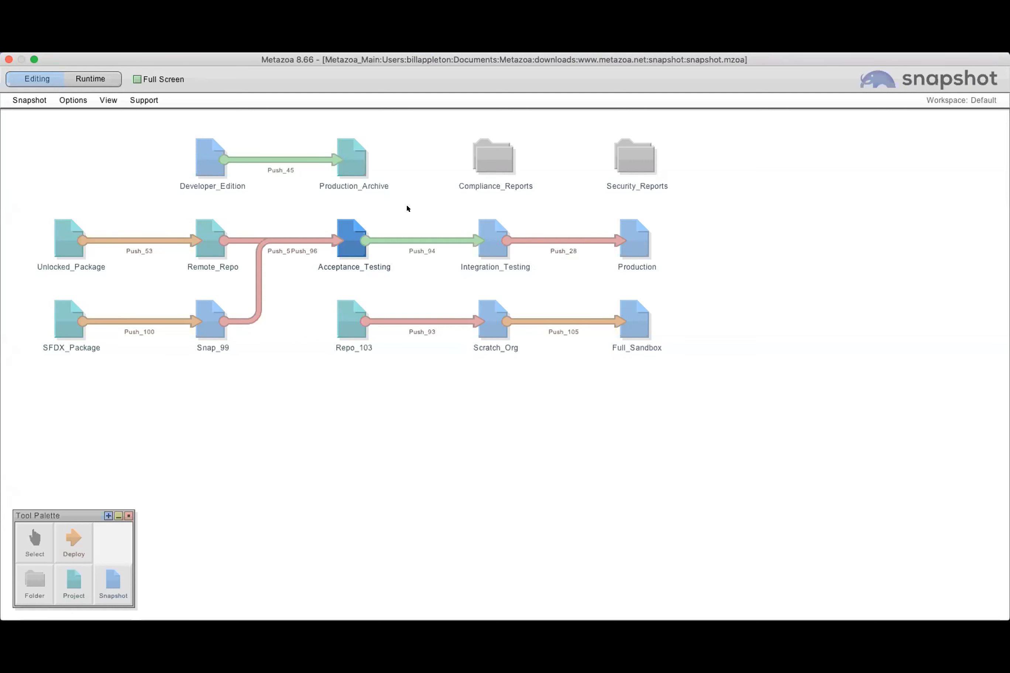
Open User Permission Assignments for the Acceptance_Testing snapshot and maximize its window
right_click(346, 232)
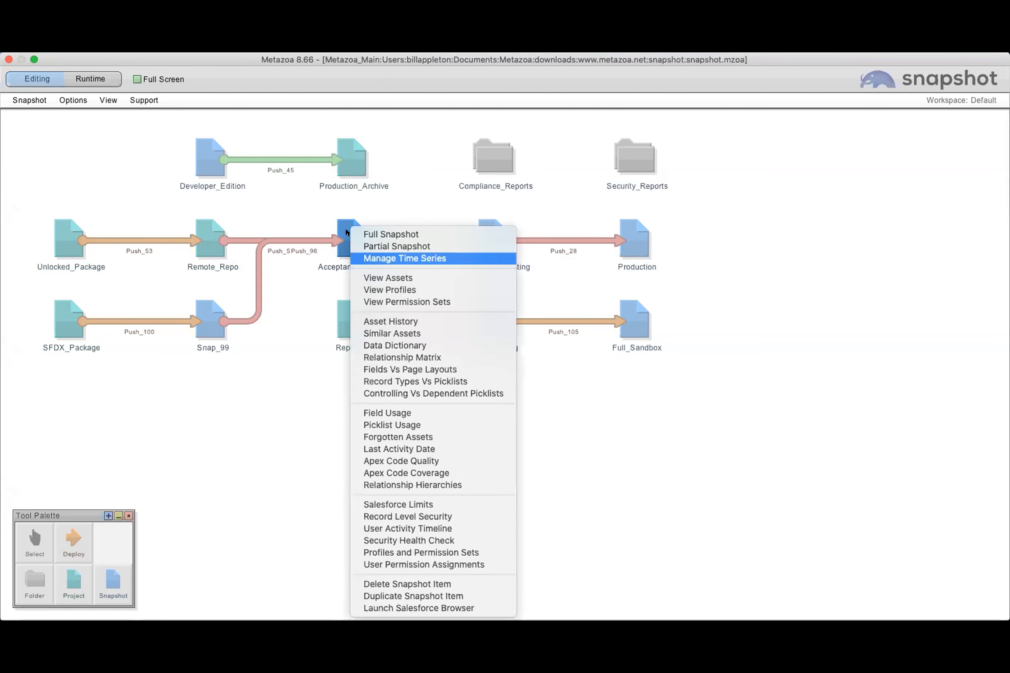
click(407, 563)
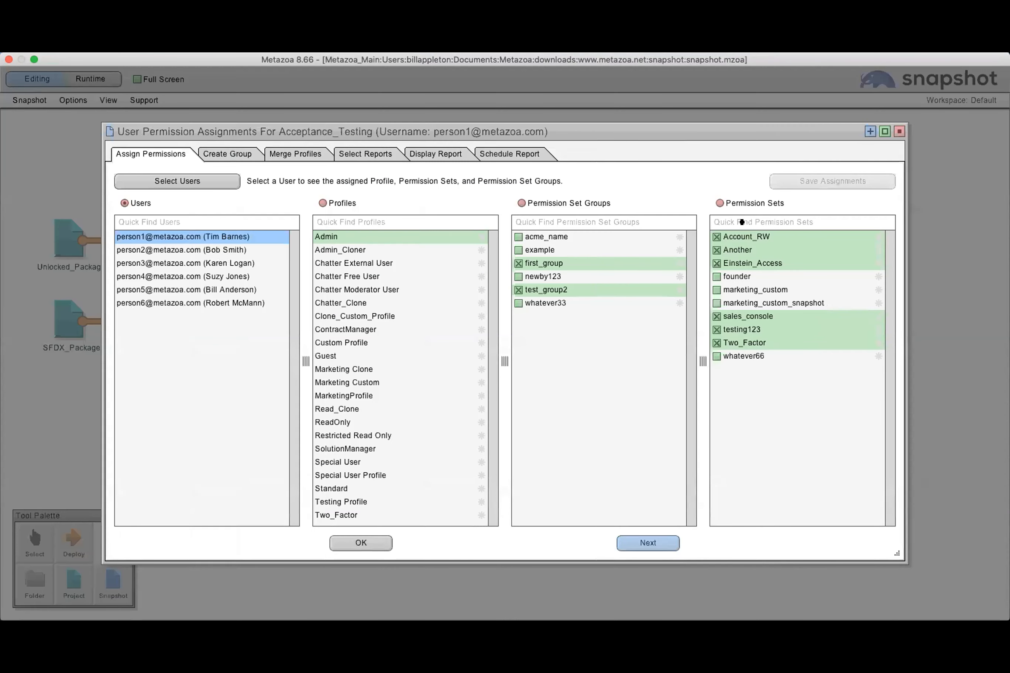
click(884, 131)
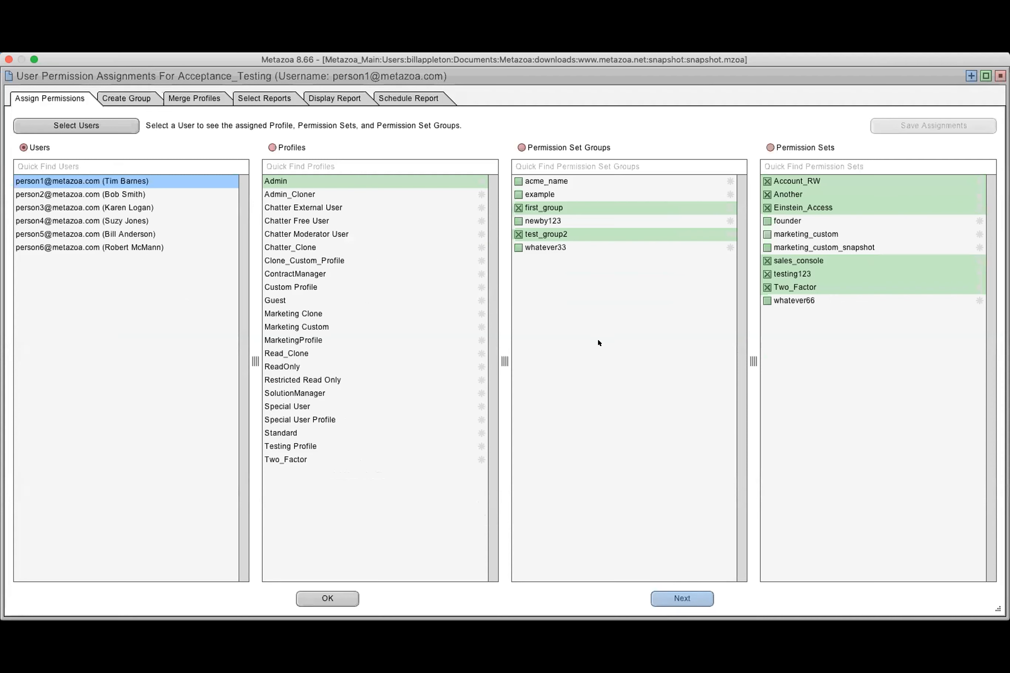
Look through the profile, permission set groups and permission sets assigned to each of the first four users
click(105, 127)
click(98, 190)
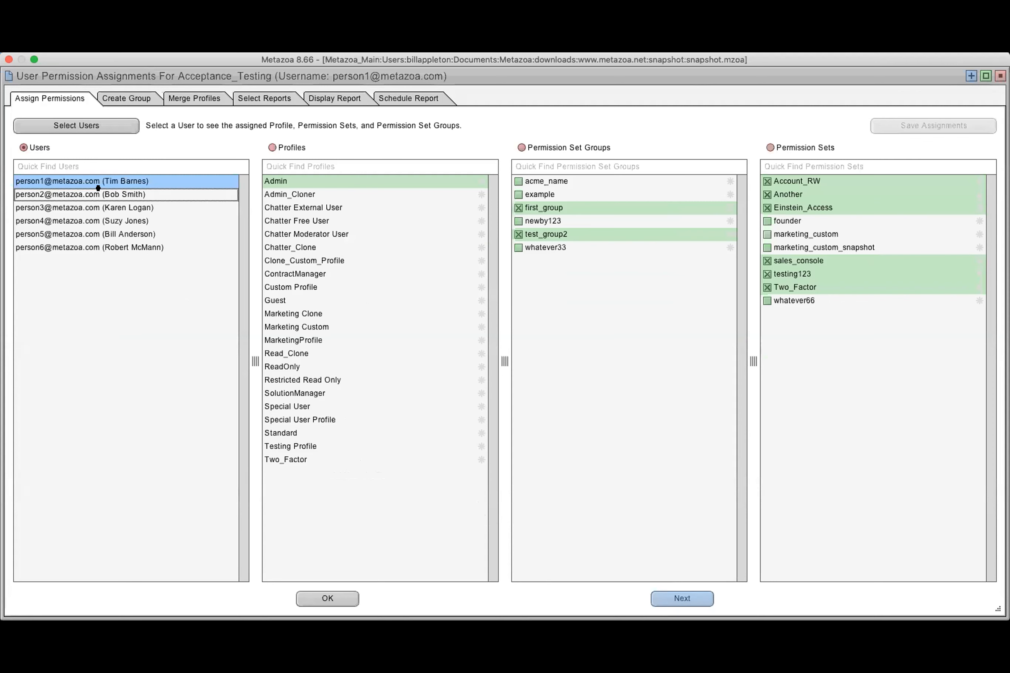
click(104, 207)
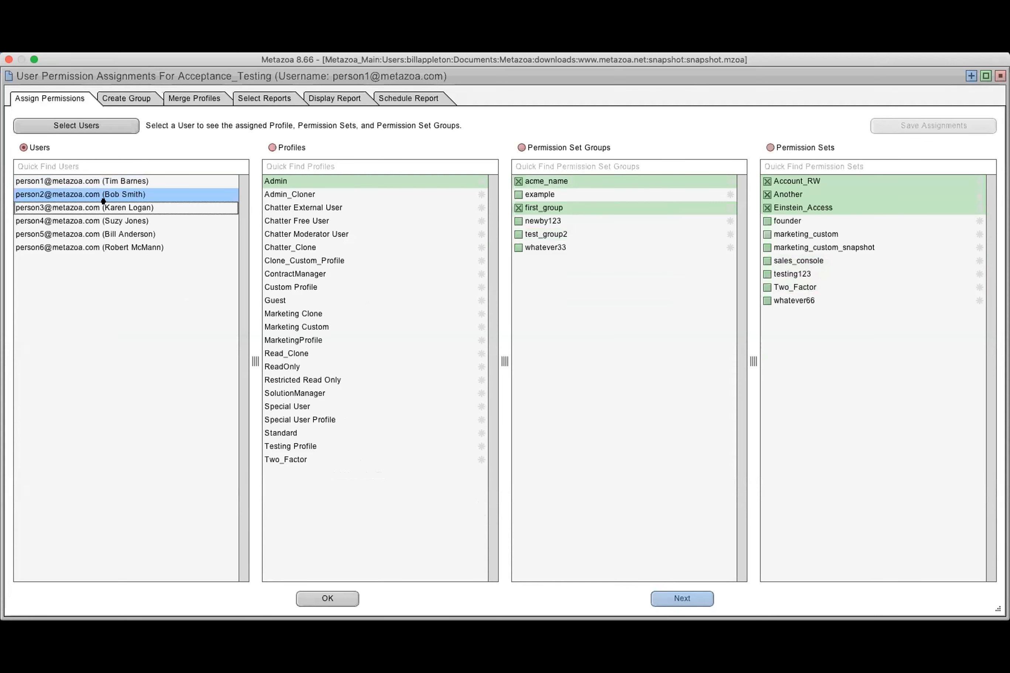
click(106, 221)
Give the fifth user the Two_Factor permission set, remove the newby123 permission set group, and save the assignments
click(112, 231)
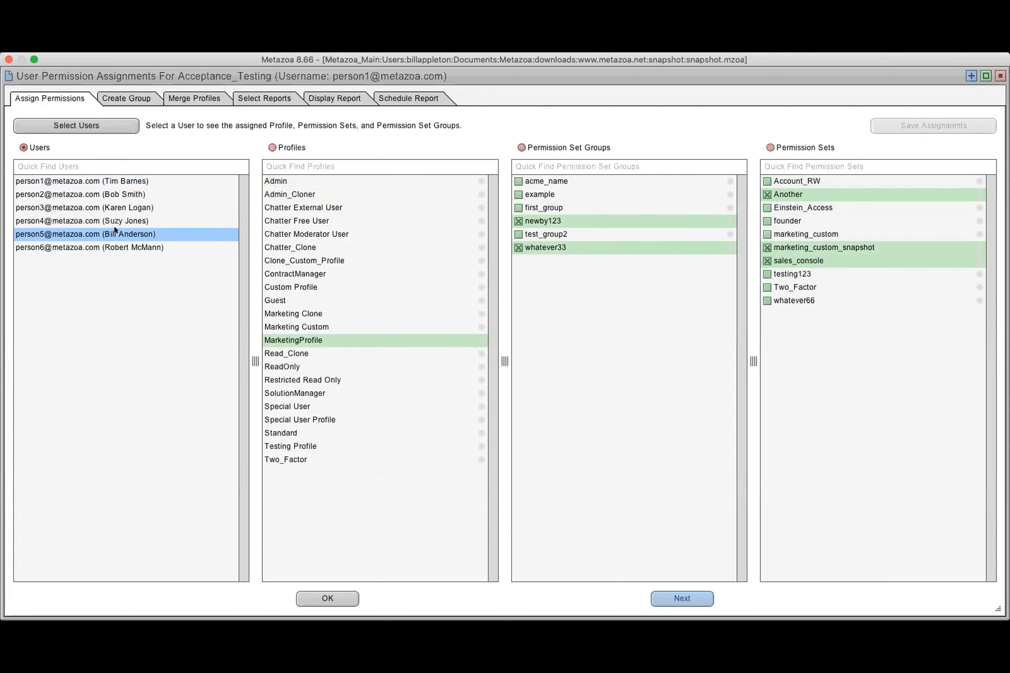
click(793, 288)
click(520, 221)
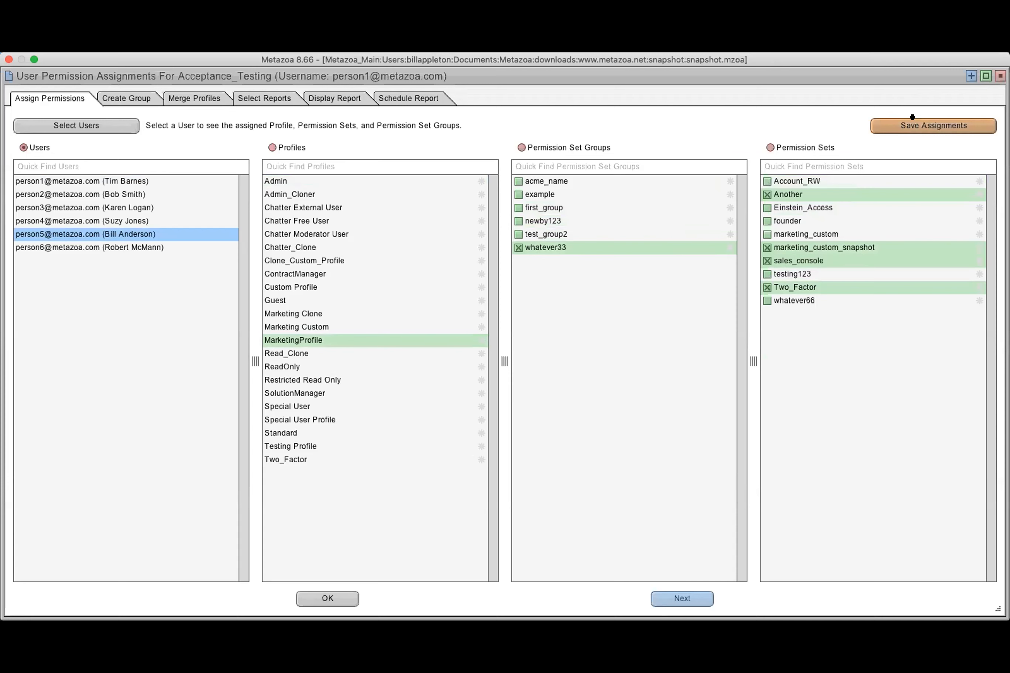
click(900, 120)
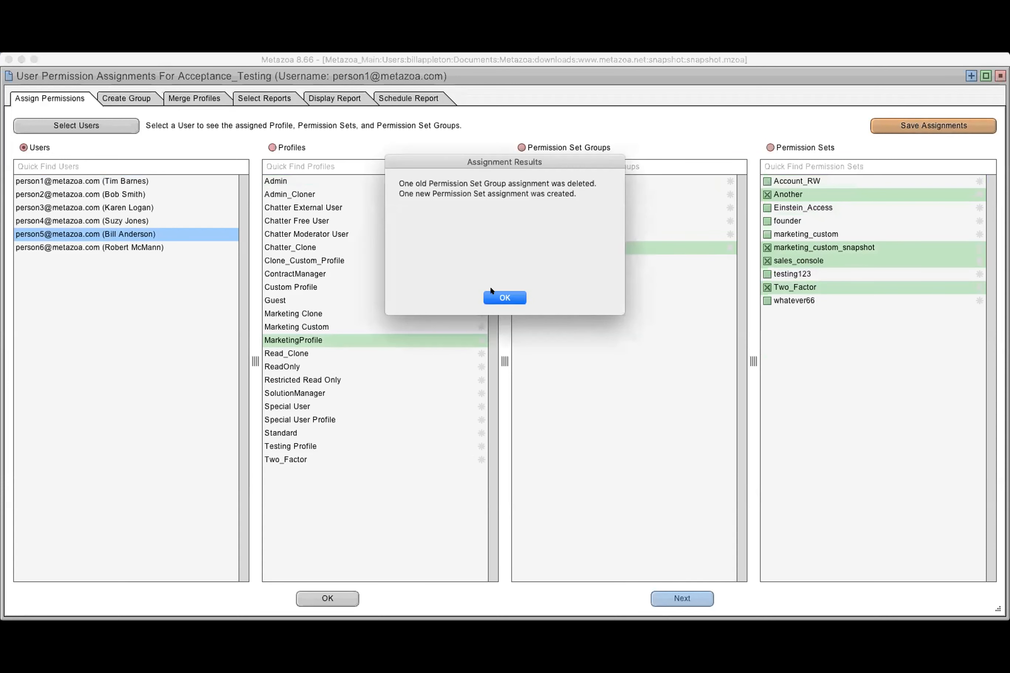
click(500, 298)
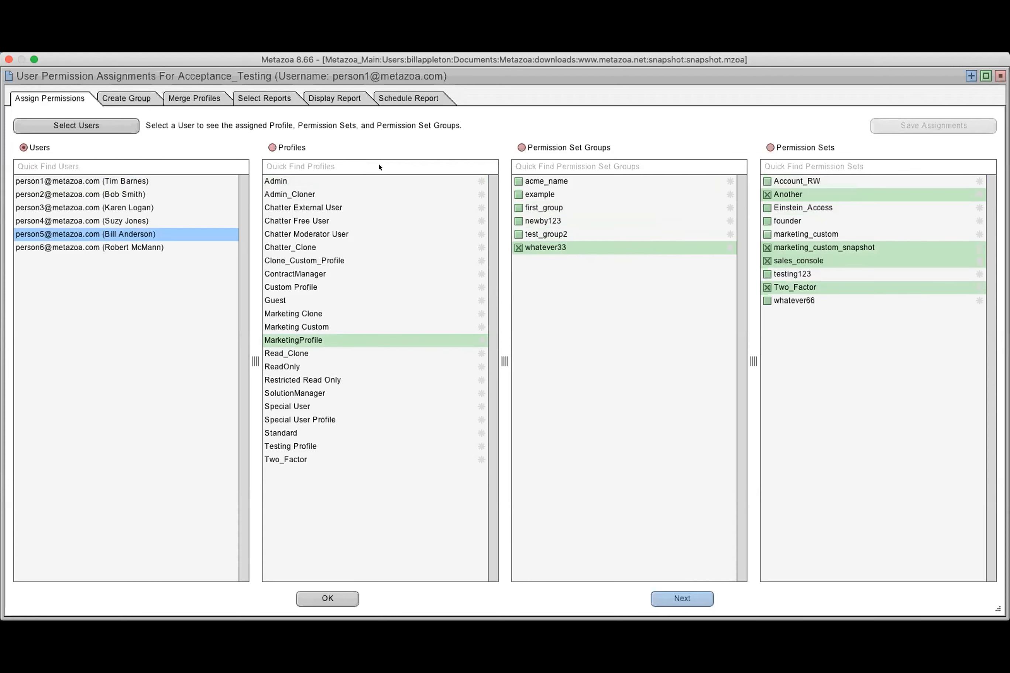
View assignments by profile, check the Admin profile's users, and mark the fourth user for assignment to Admin_Cloner
click(292, 147)
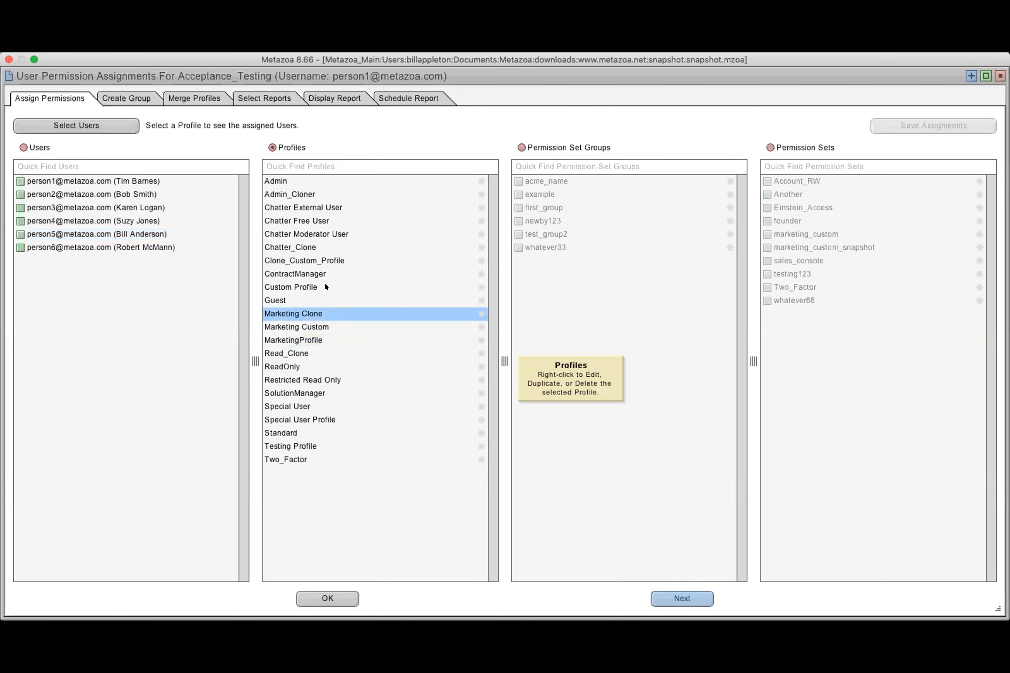
click(304, 177)
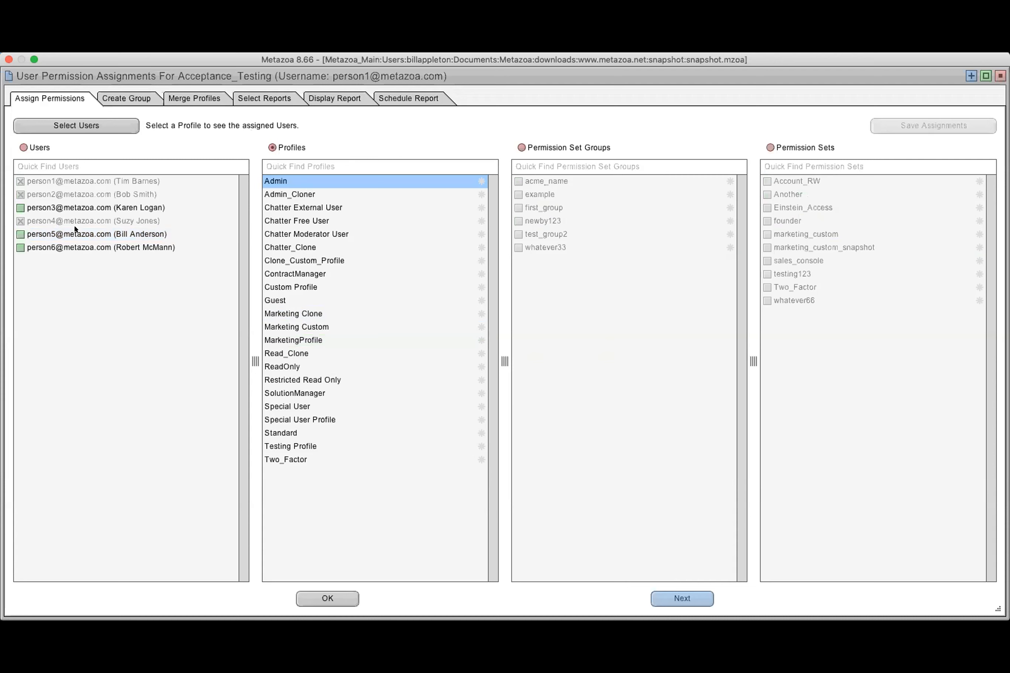
click(299, 194)
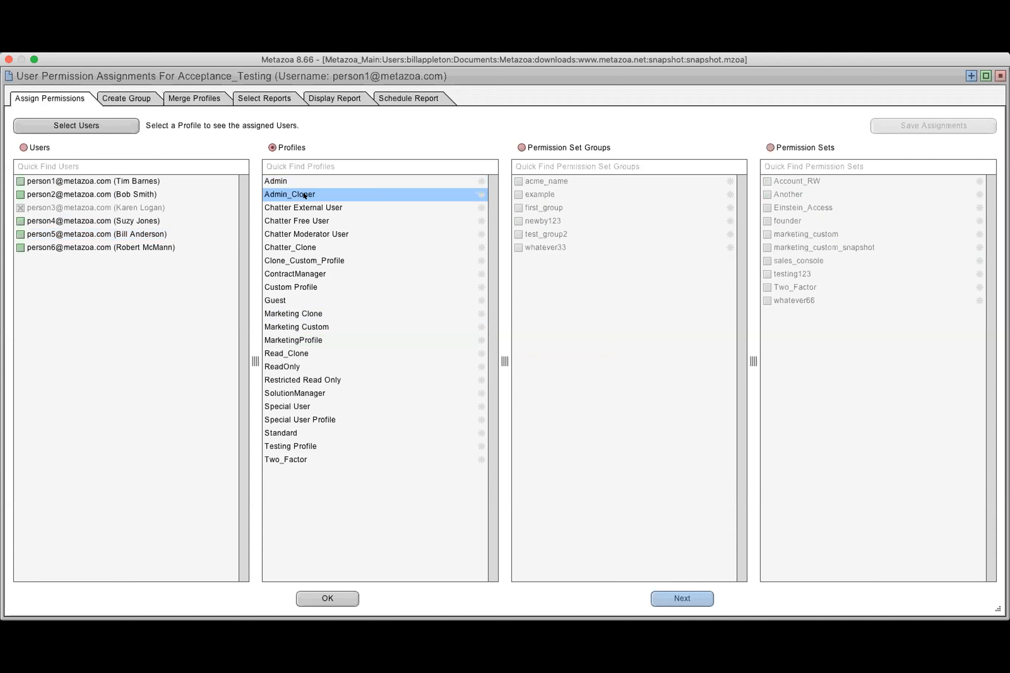
click(20, 221)
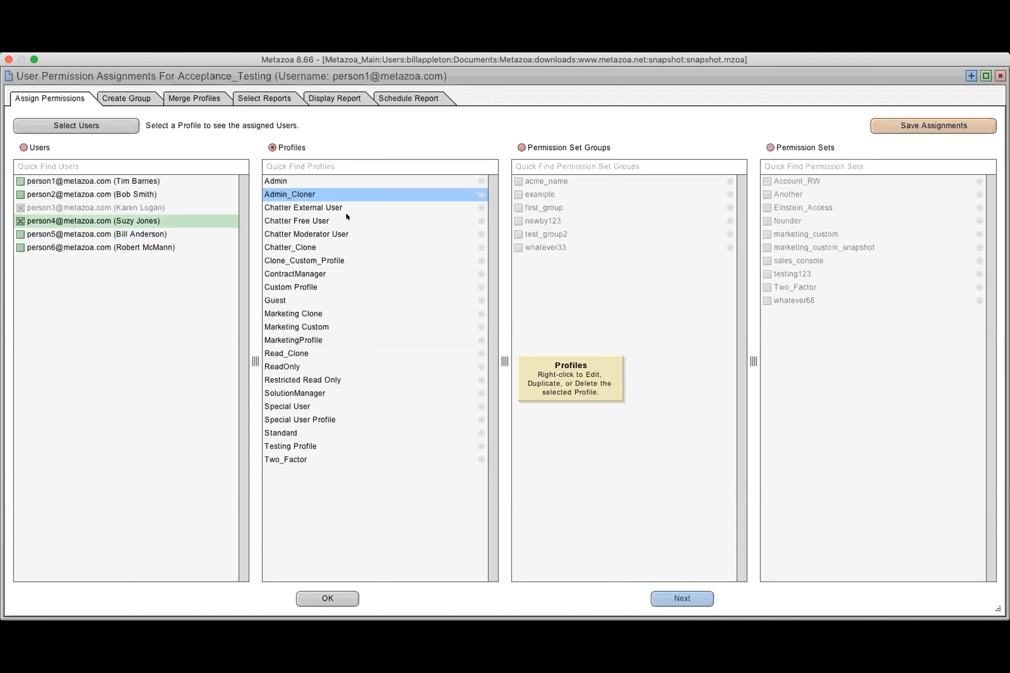
Open the Admin_Cloner profile for editing and examine its object permissions, including the detailed rights on Asset
right_click(354, 192)
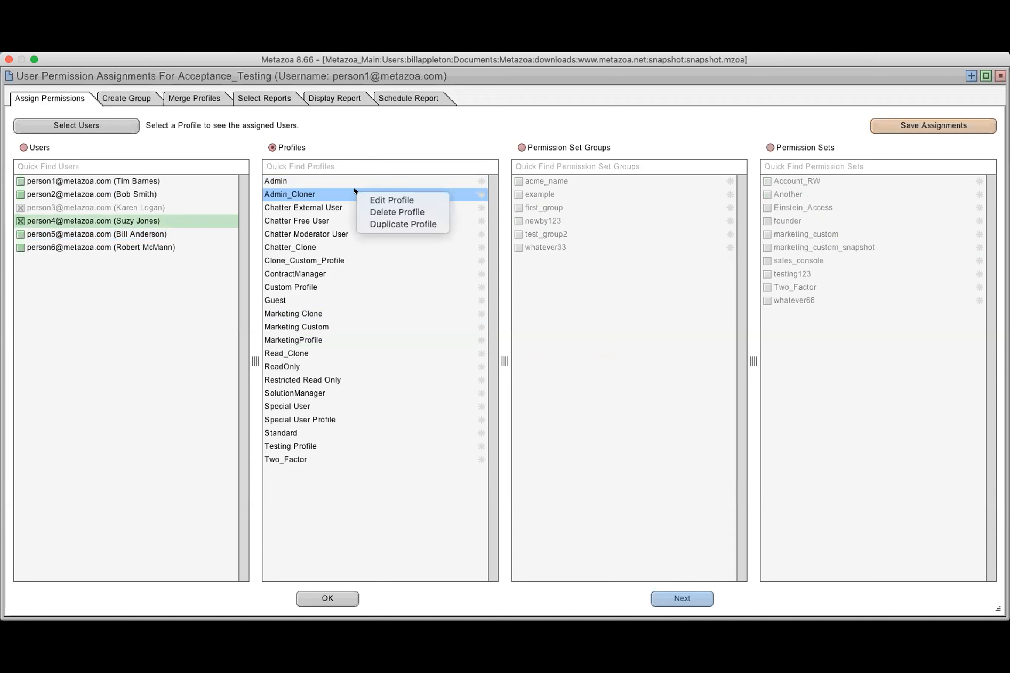
click(399, 199)
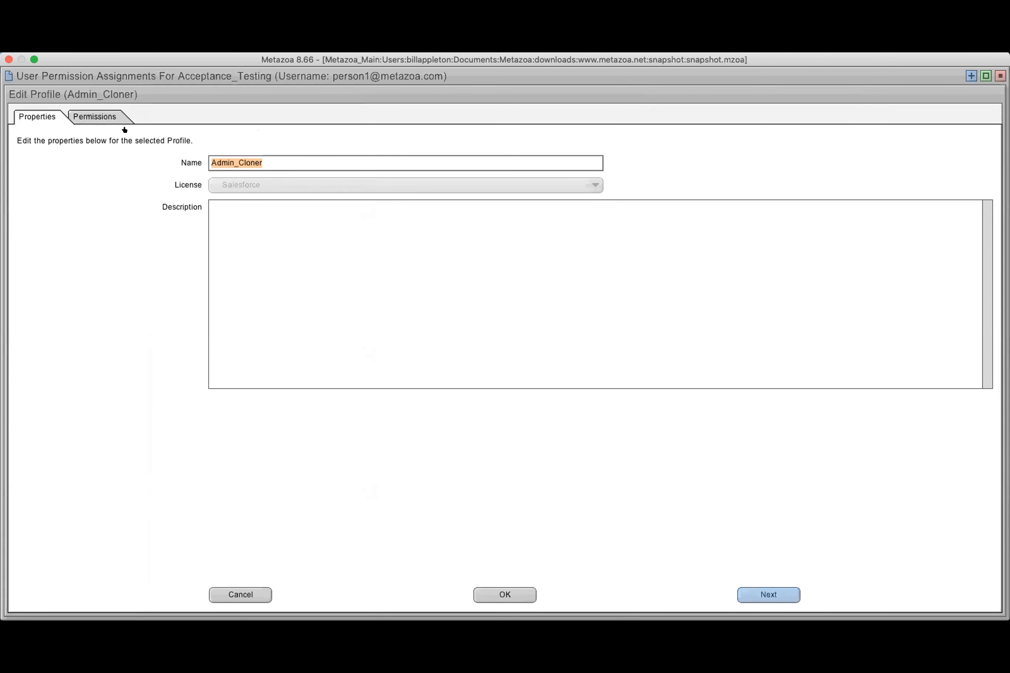
mouse_move(238, 182)
click(106, 116)
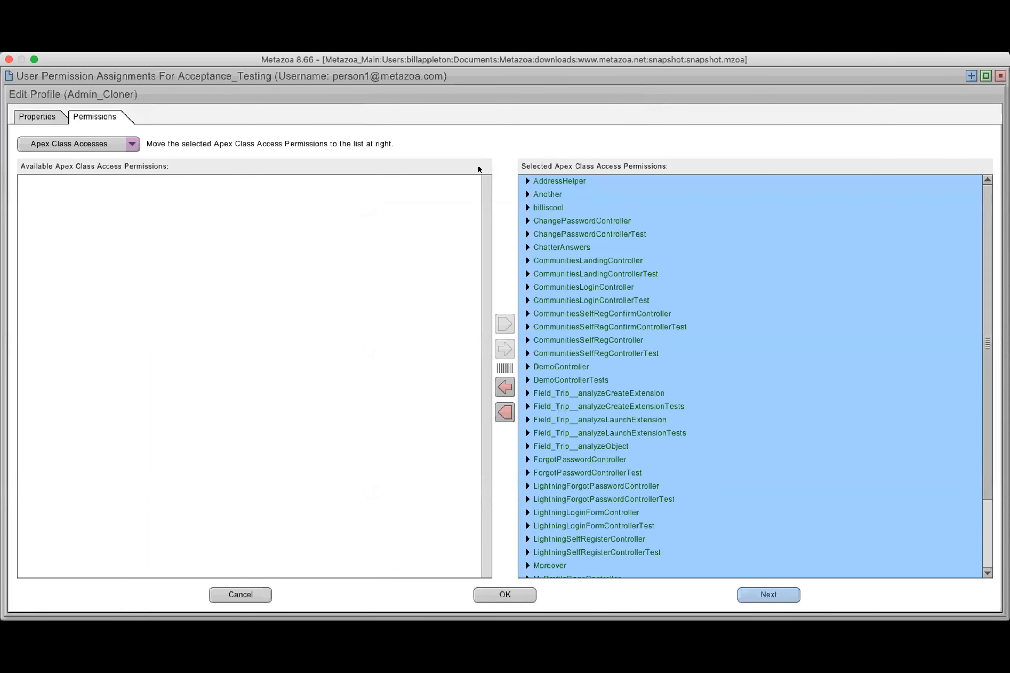
click(96, 146)
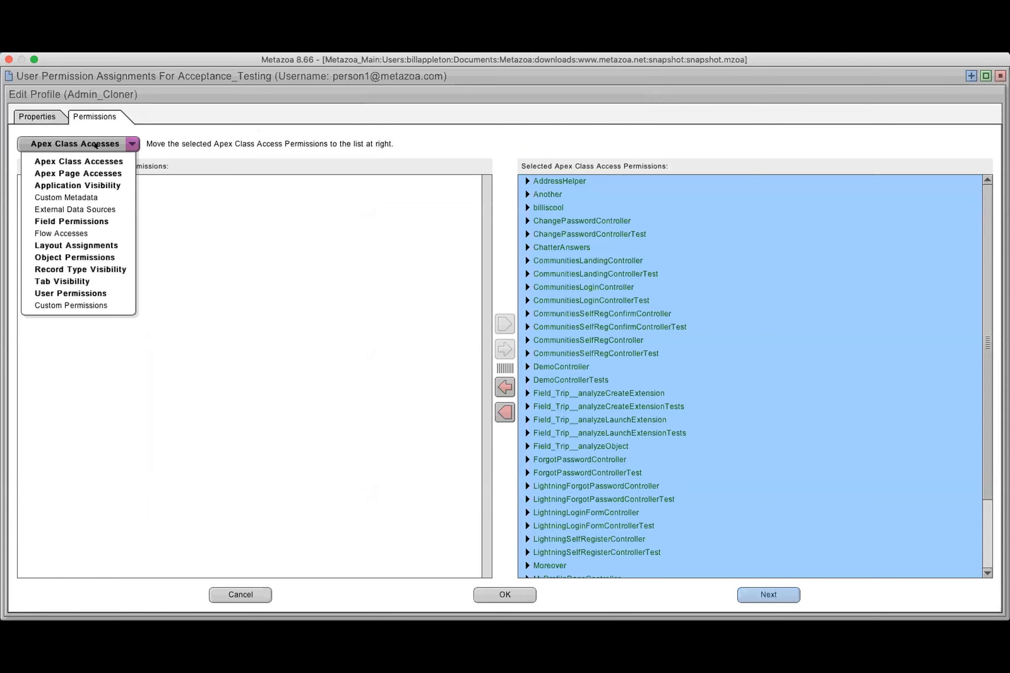
click(105, 252)
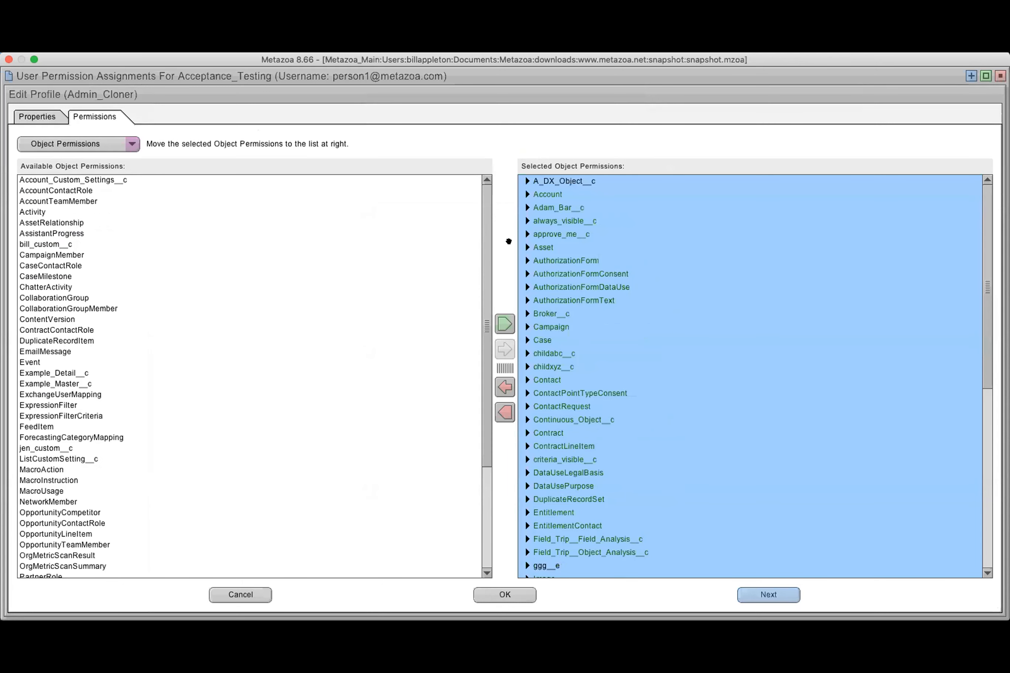
click(527, 247)
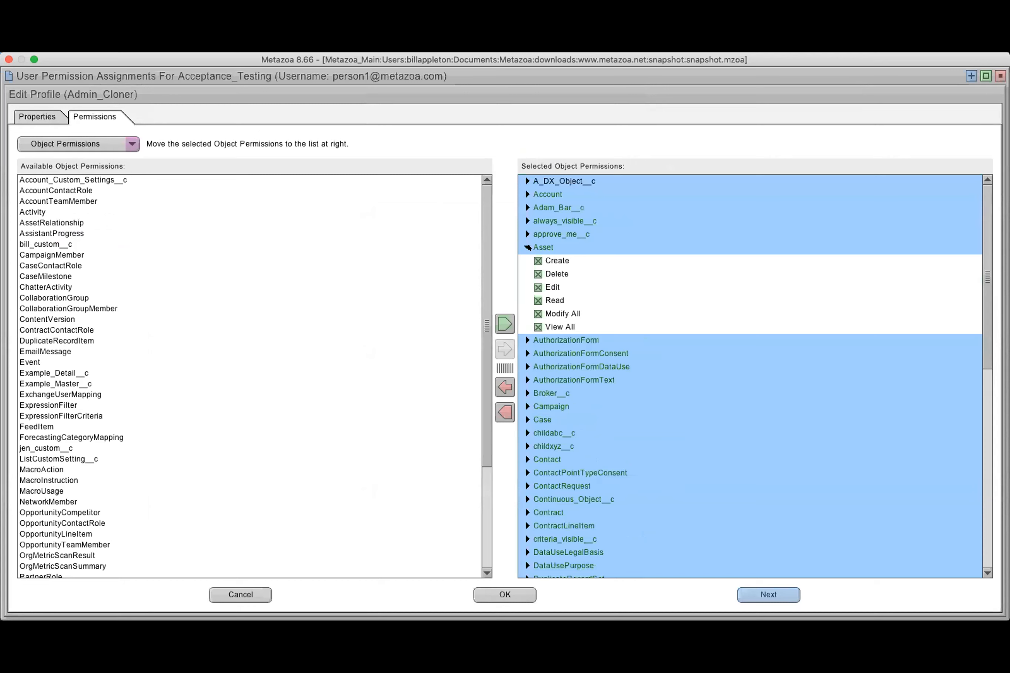
Try Locked and Hidden for the A_DX_Object__c.newone__c field permission in Admin_Cloner, and cancel the profile edit
click(95, 145)
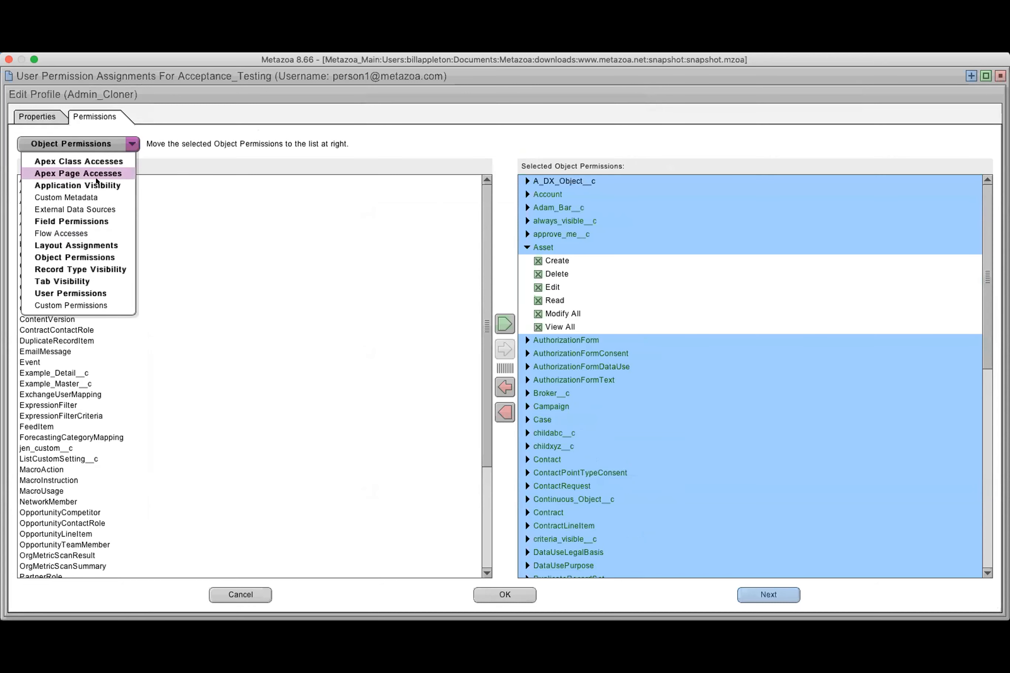
click(96, 221)
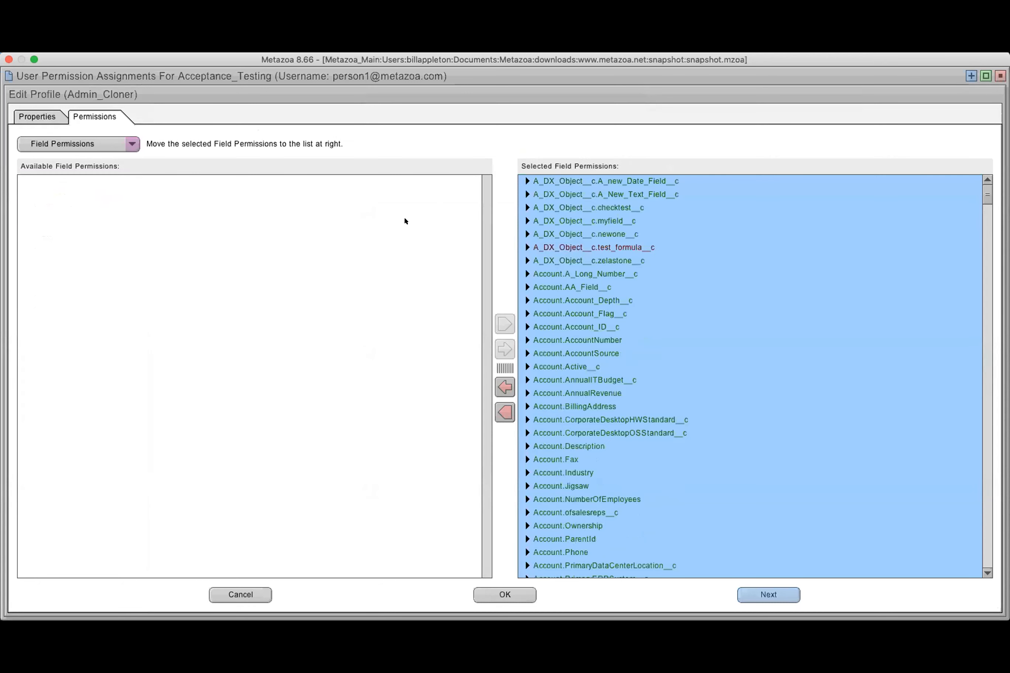
click(527, 234)
click(538, 248)
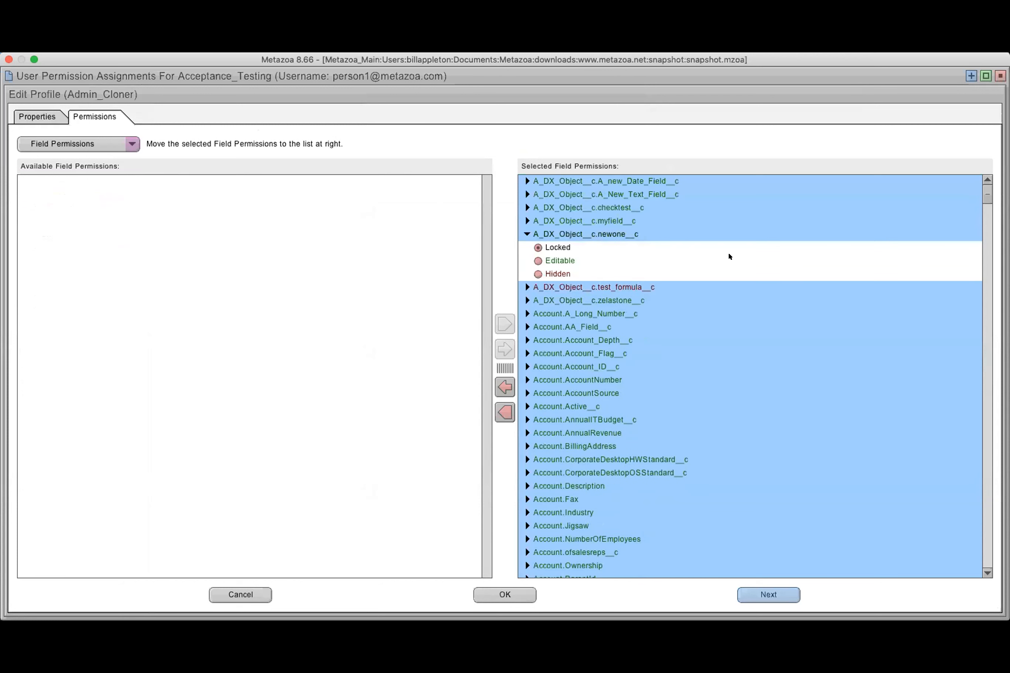
click(538, 274)
click(240, 595)
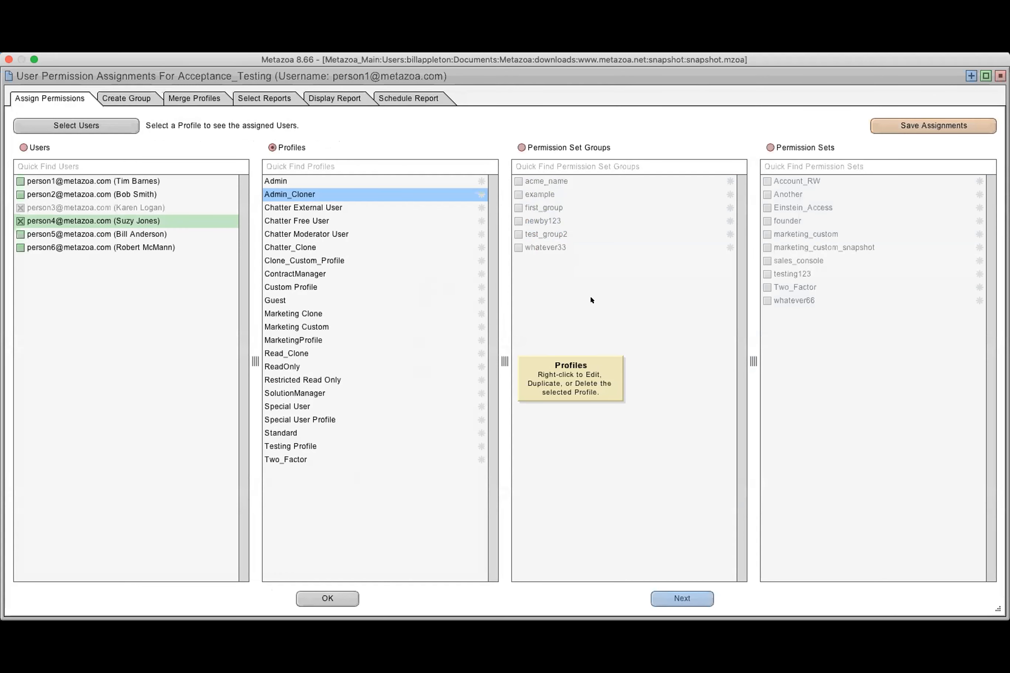
View assignments by permission set, open the Another permission set for editing, and examine its Apex class access
click(798, 147)
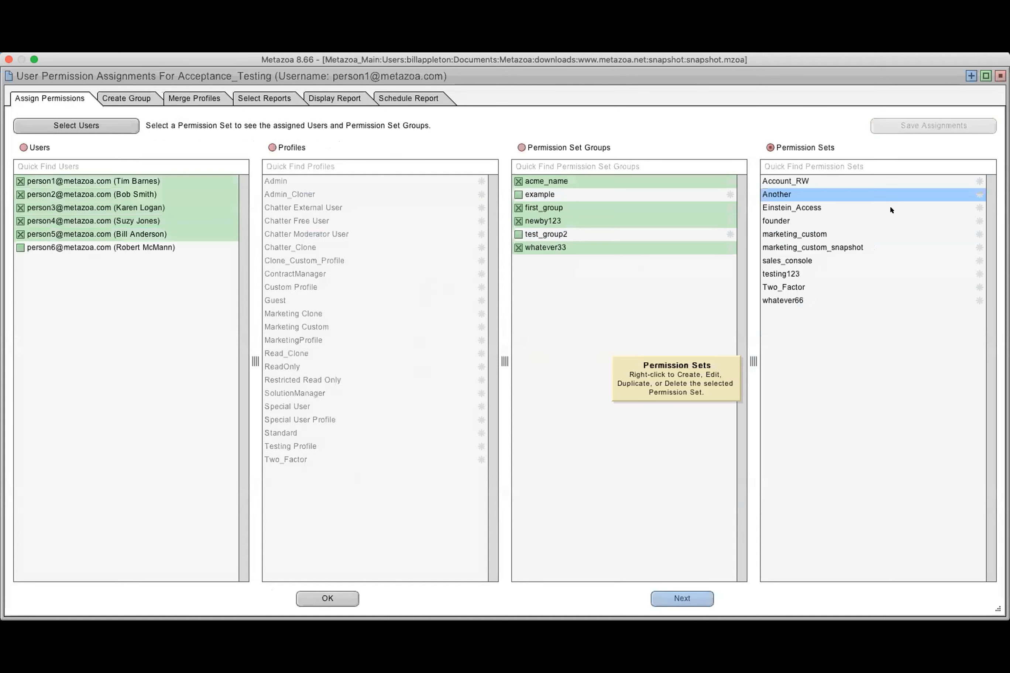
right_click(829, 194)
click(855, 195)
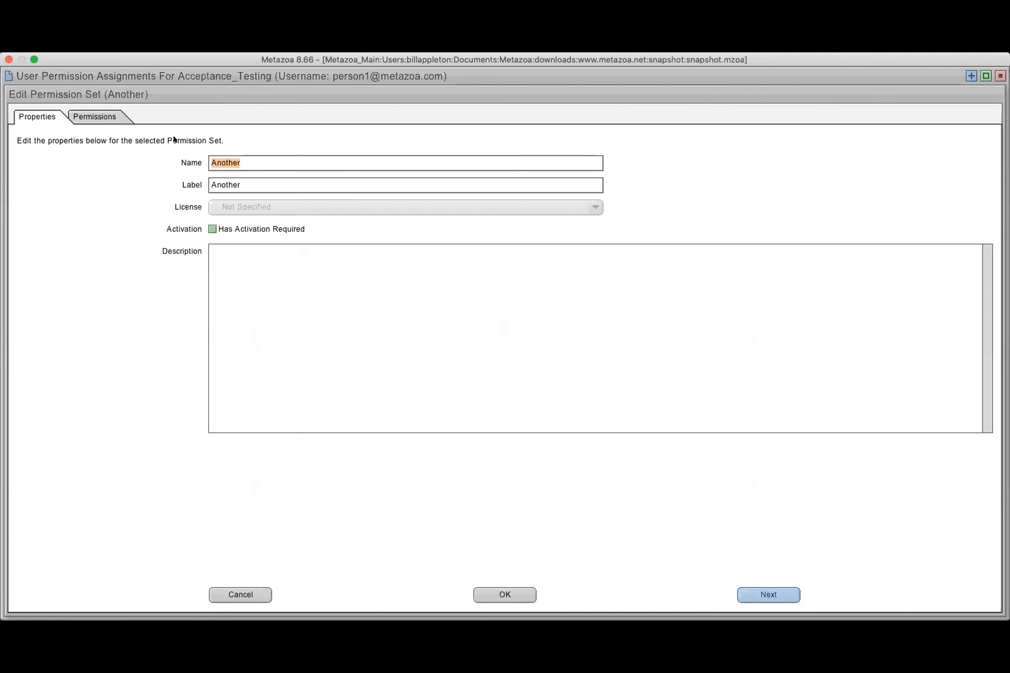
click(85, 116)
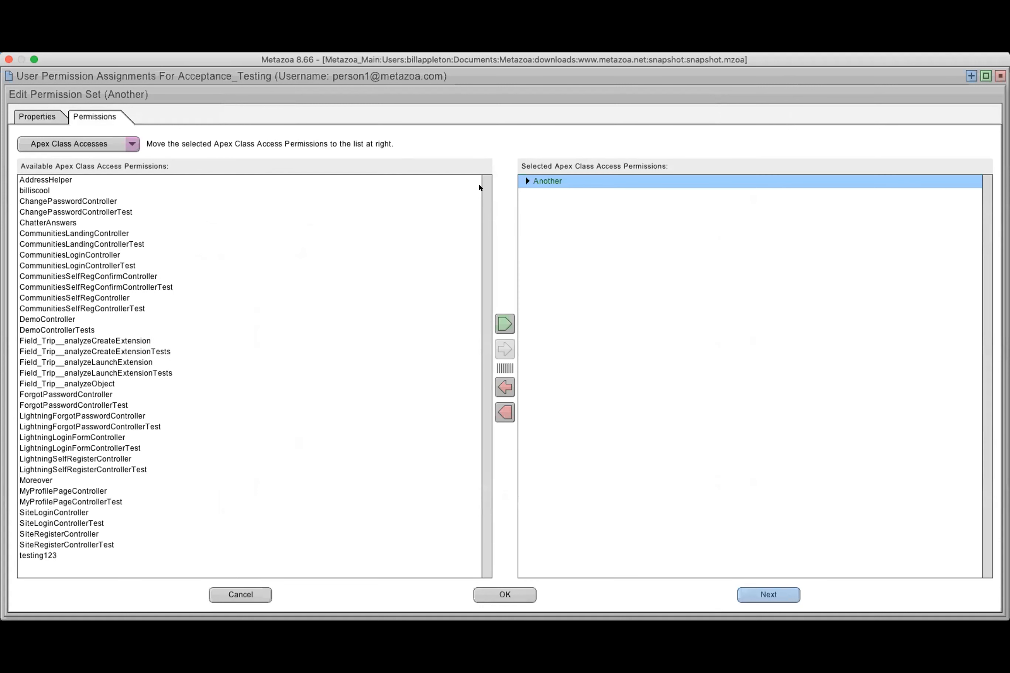
click(527, 181)
Examine the permission set's field permissions and its object rights on Lead and Adam_Bar__c, and close the editor without saving
click(103, 145)
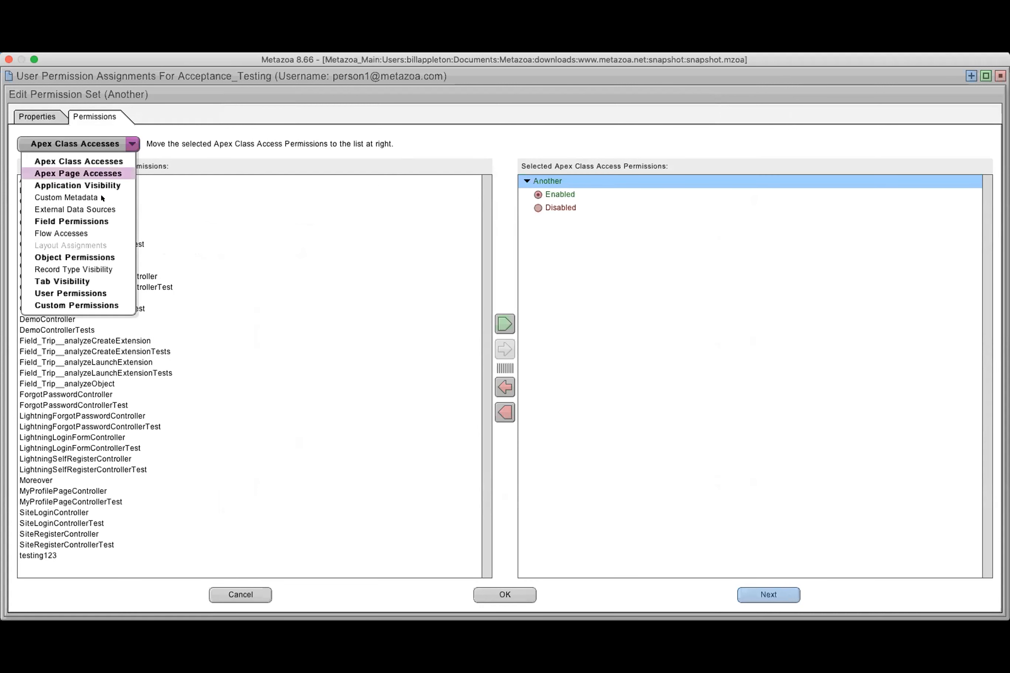
click(103, 221)
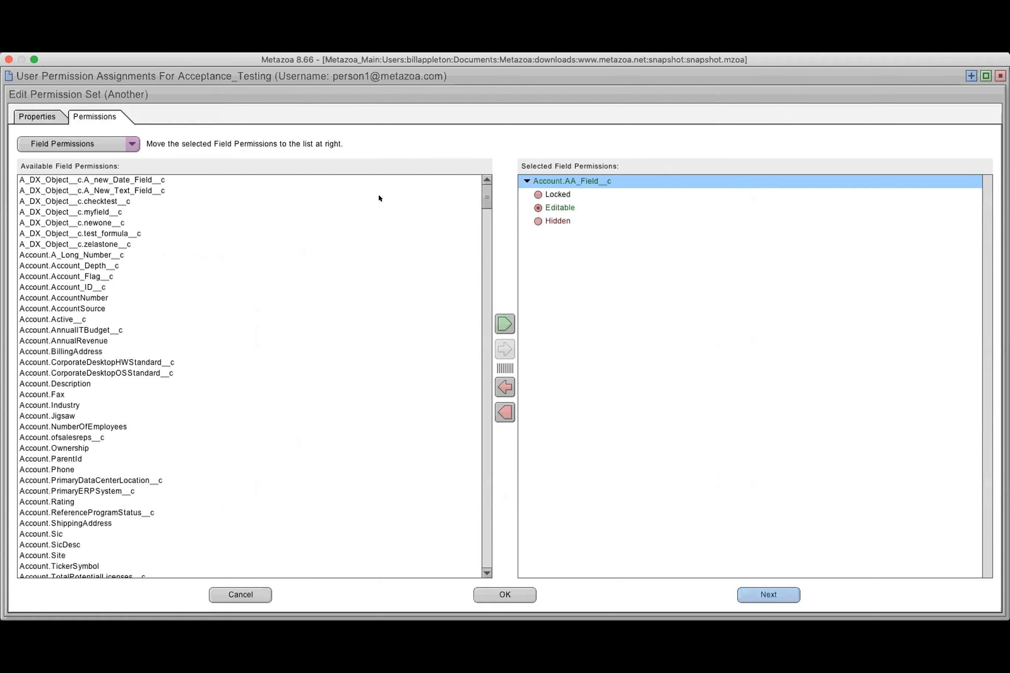
click(113, 147)
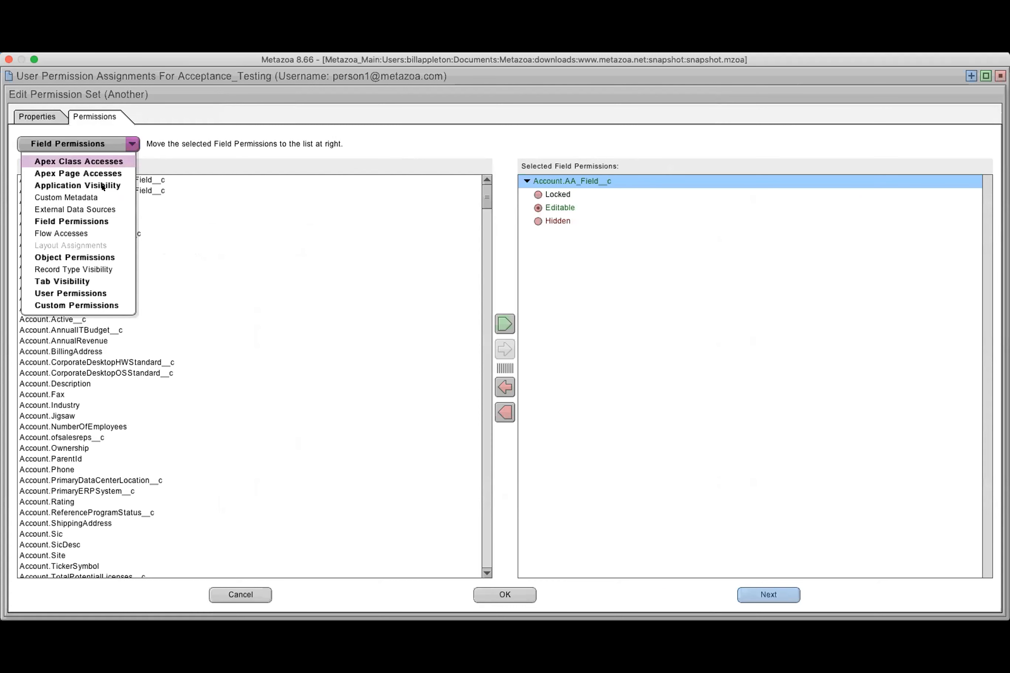
click(106, 256)
click(527, 221)
click(527, 194)
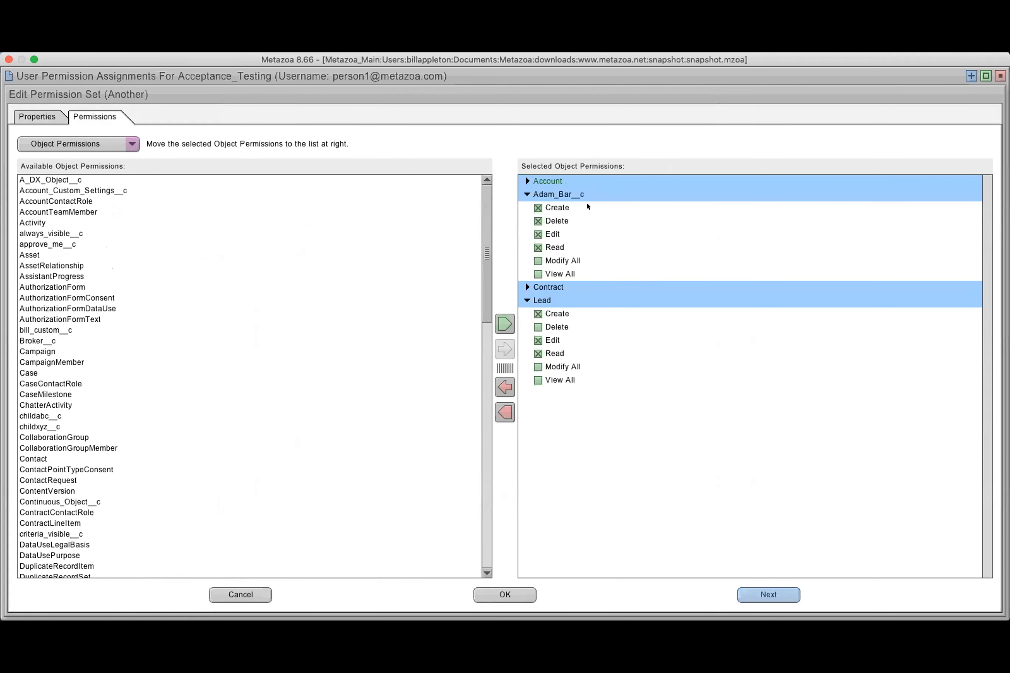
click(235, 595)
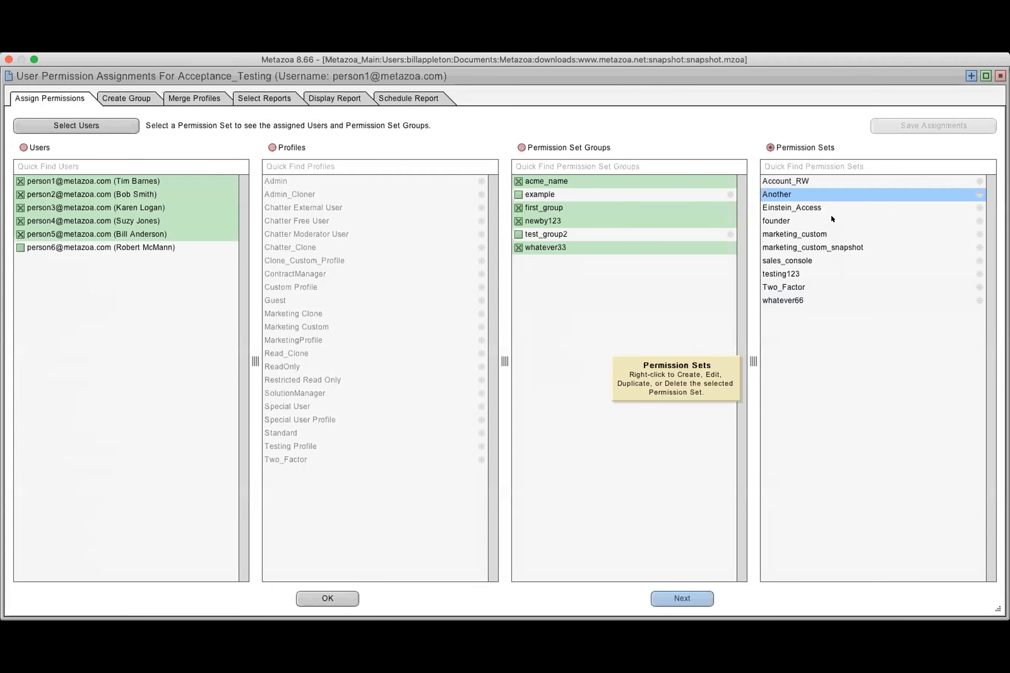
right_click(831, 218)
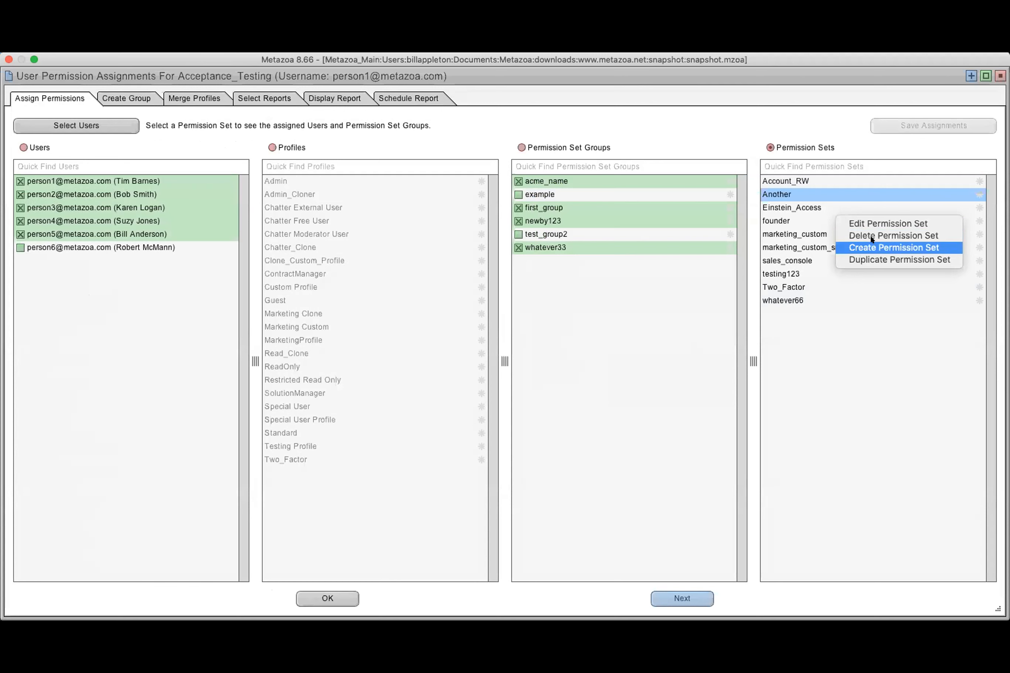
click(871, 316)
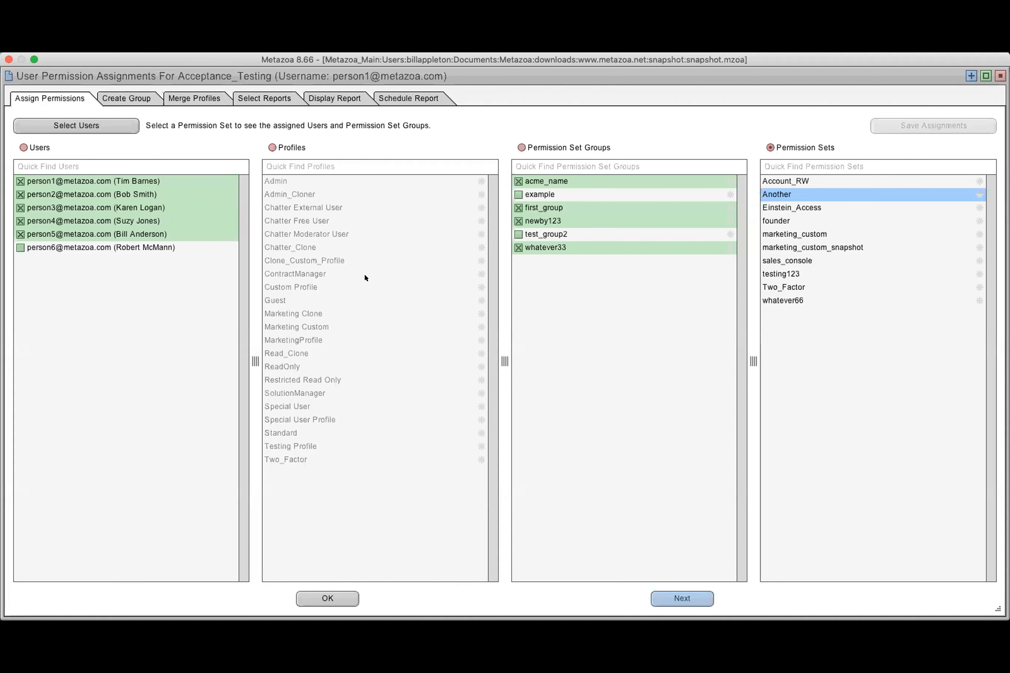
Select the Account_RW, Another and Einstein_Access permission sets for a new group and calculate the users assigned to all of them
click(135, 96)
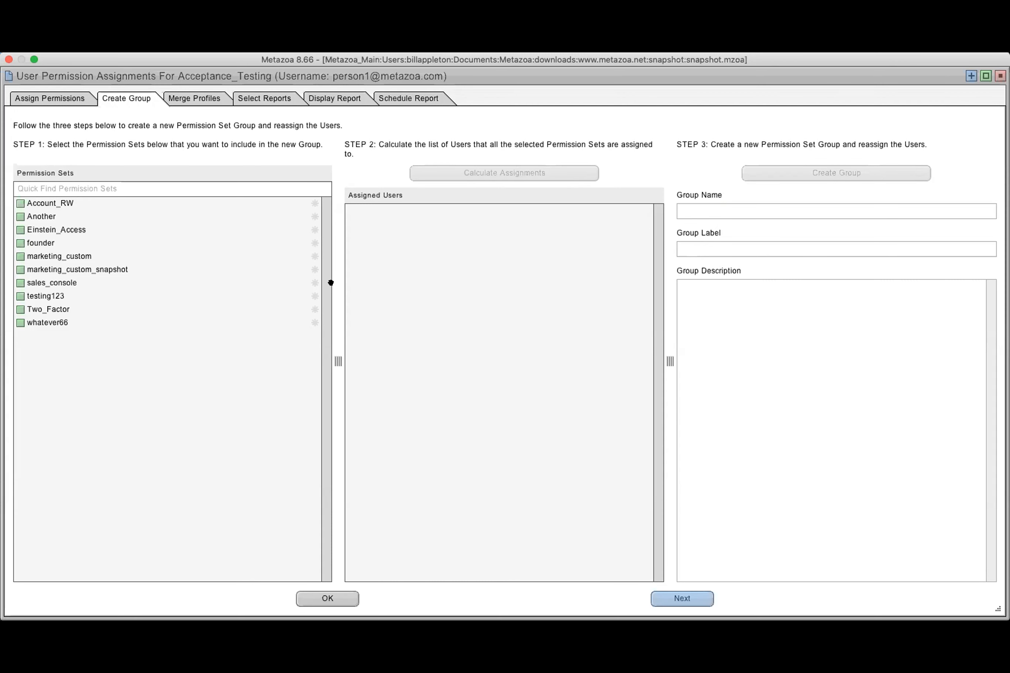
click(20, 204)
click(20, 216)
click(52, 229)
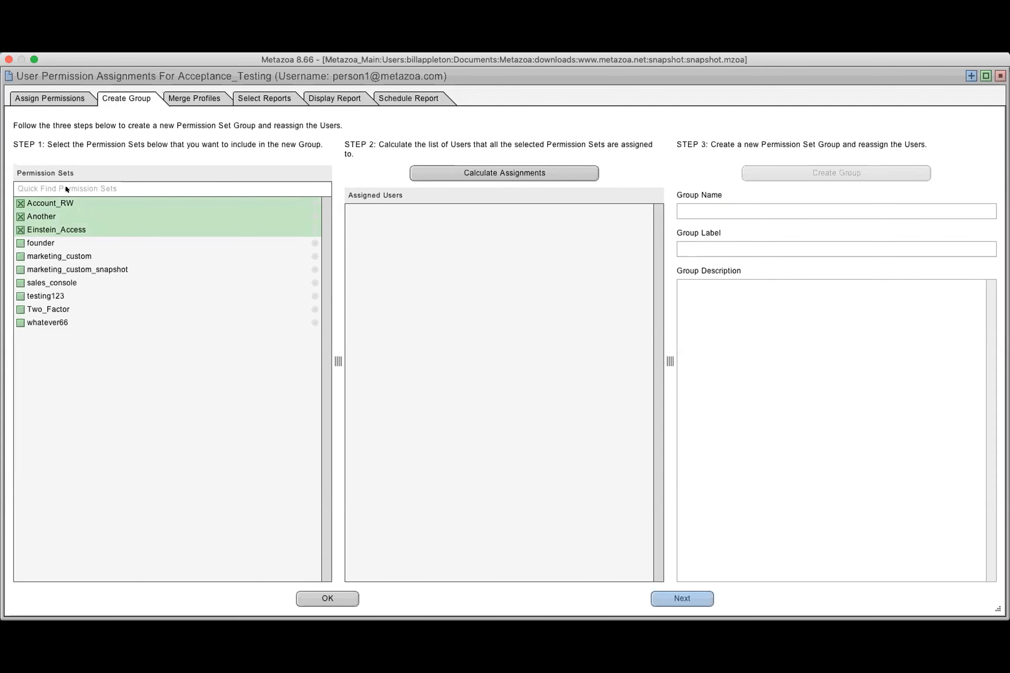
click(490, 170)
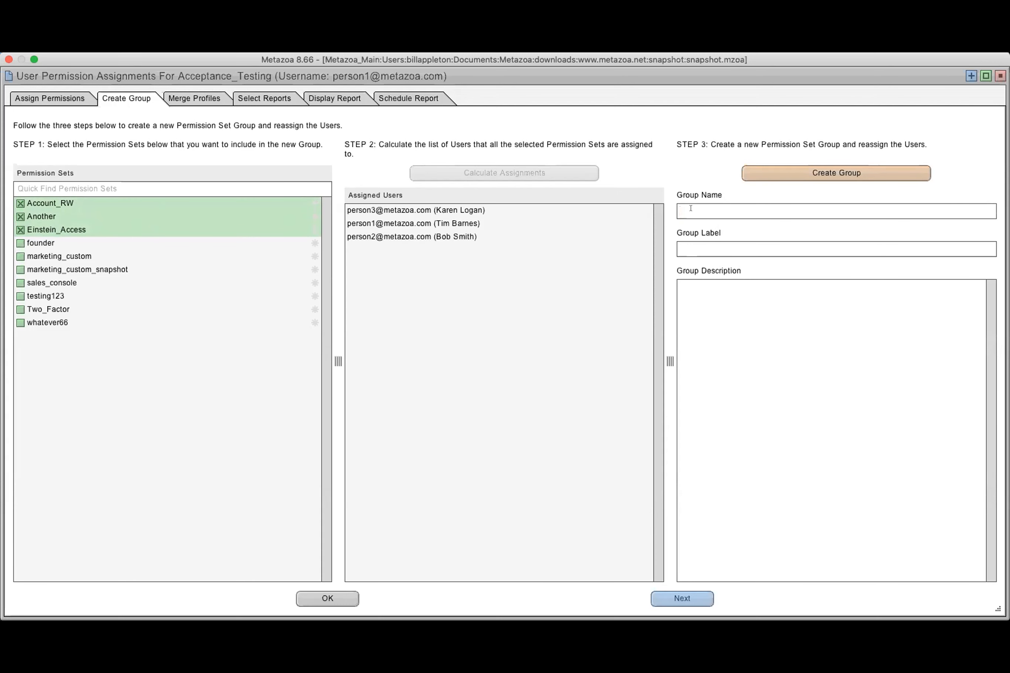
Create a permission set group named and labeled combined_group from the selected sets, and view its assignments
text(combined_group)
drag(740, 212, 609, 209)
key(ctrl+c)
click(704, 249)
key(ctrl+v)
click(714, 290)
click(800, 171)
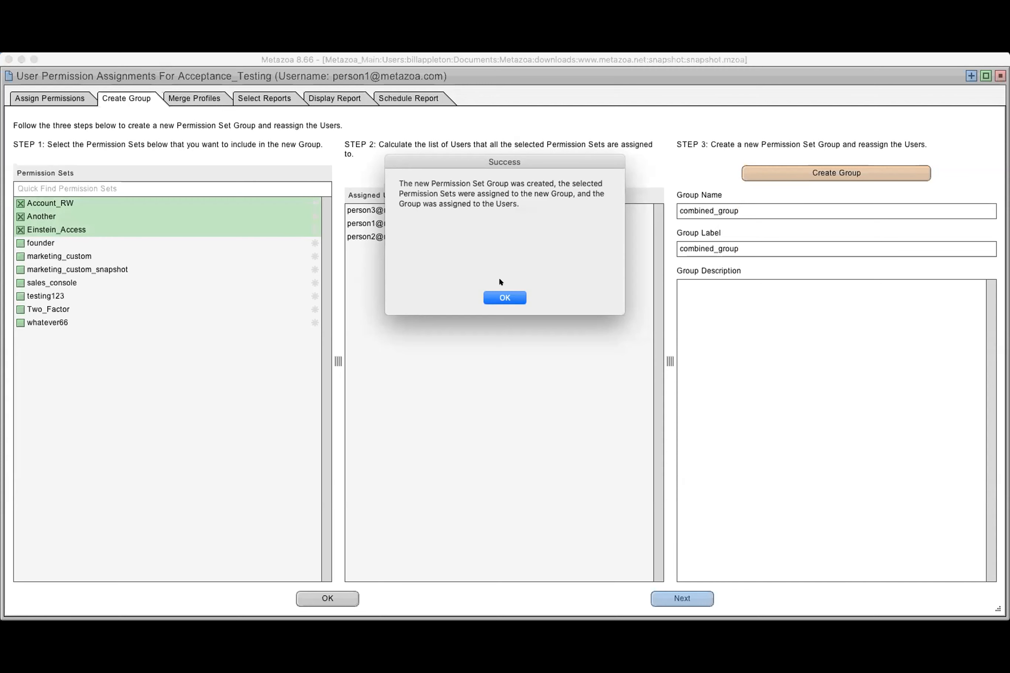
click(501, 297)
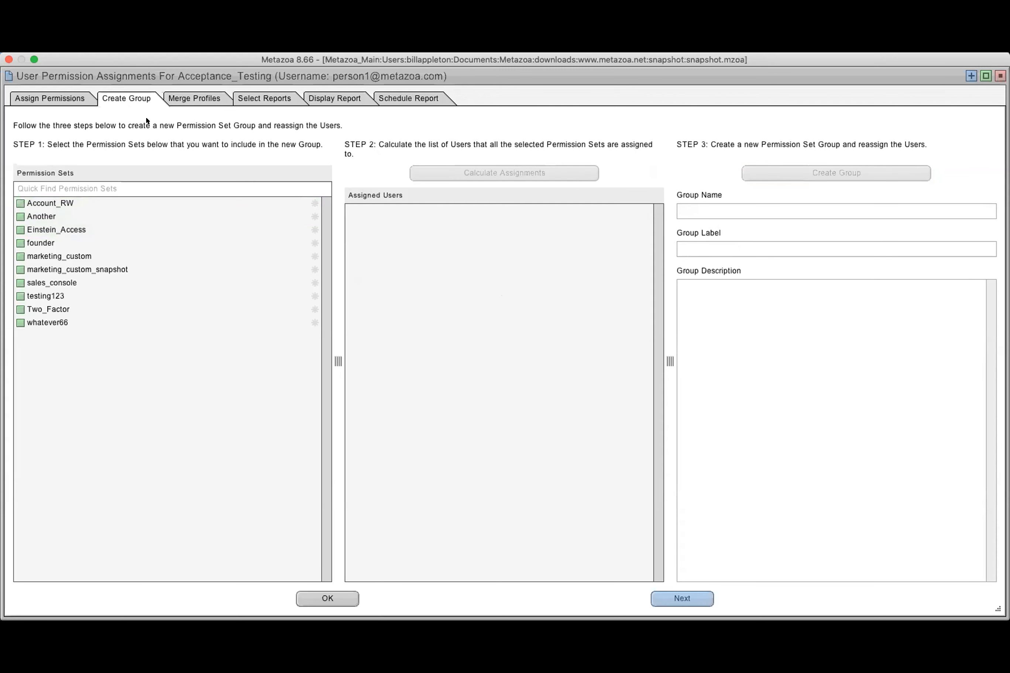
click(55, 96)
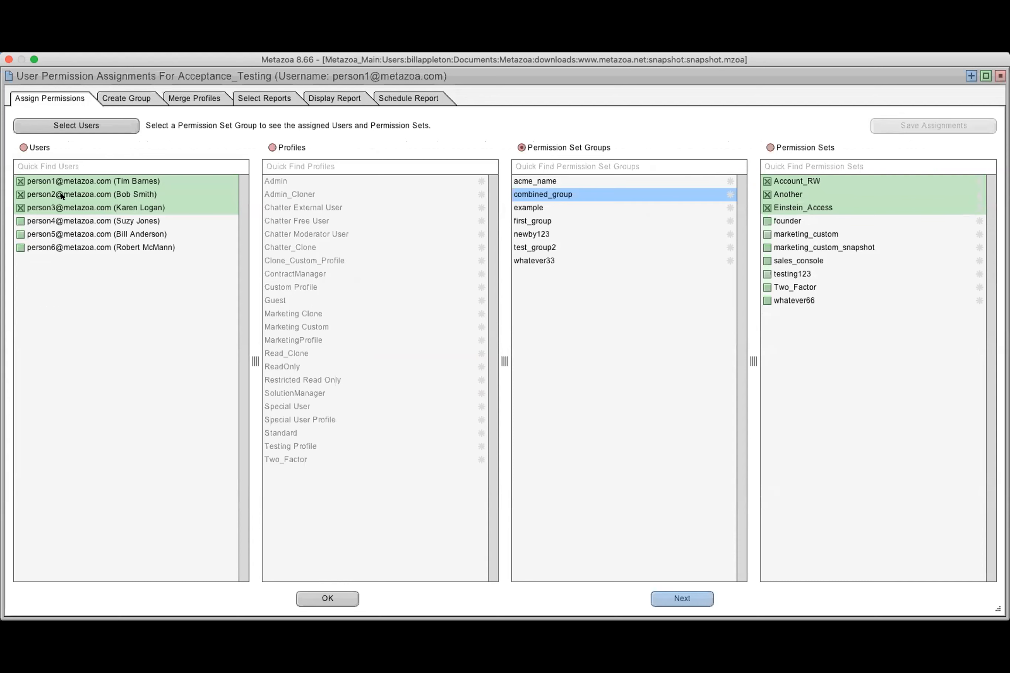
Calculate replacement permission sets for merging the Marketing Clone and Marketing Custom profiles, and look at both proposed sets
click(137, 97)
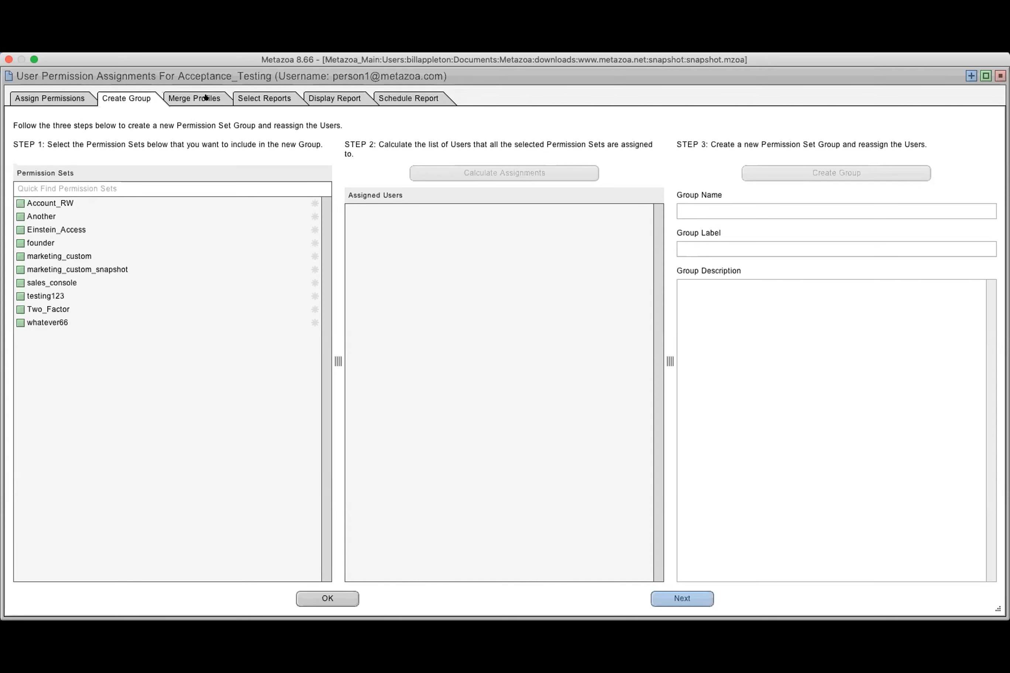
click(206, 97)
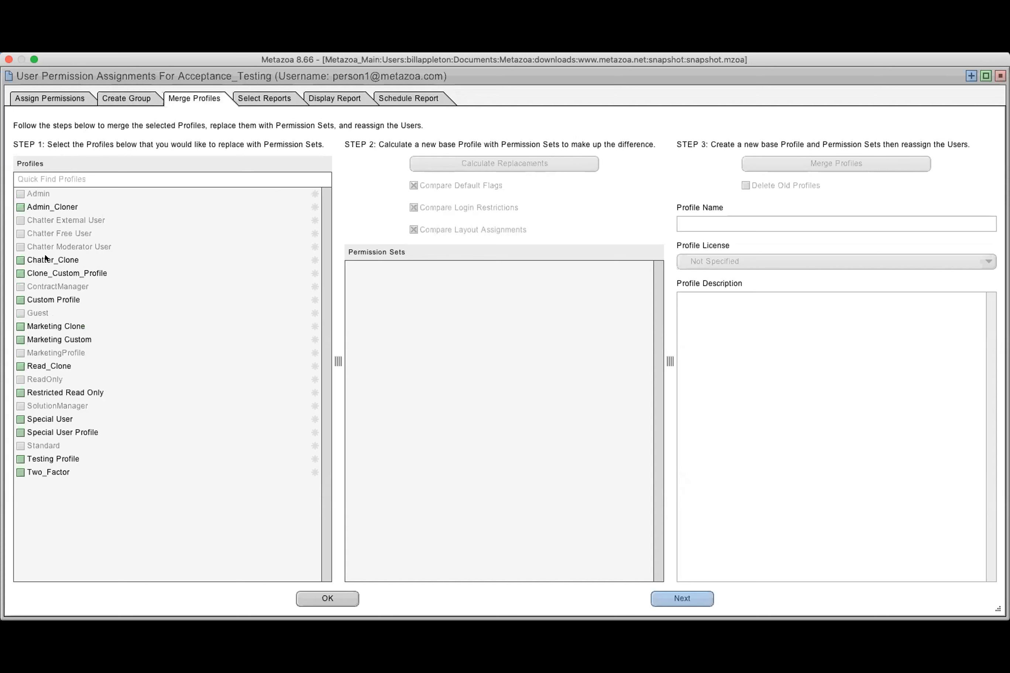
click(48, 327)
click(53, 338)
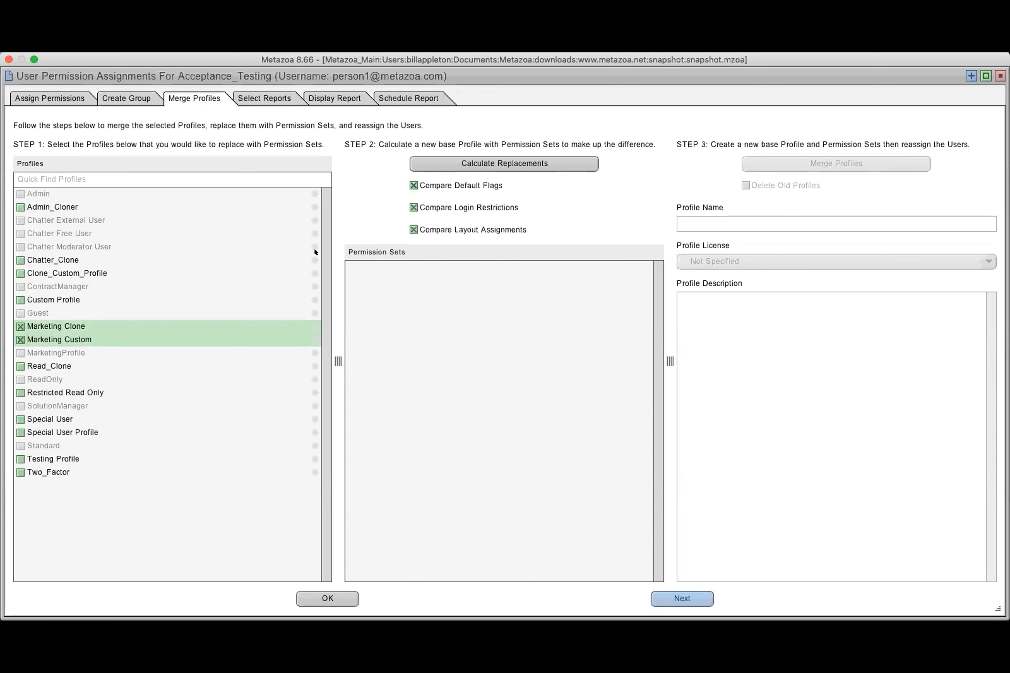
click(503, 163)
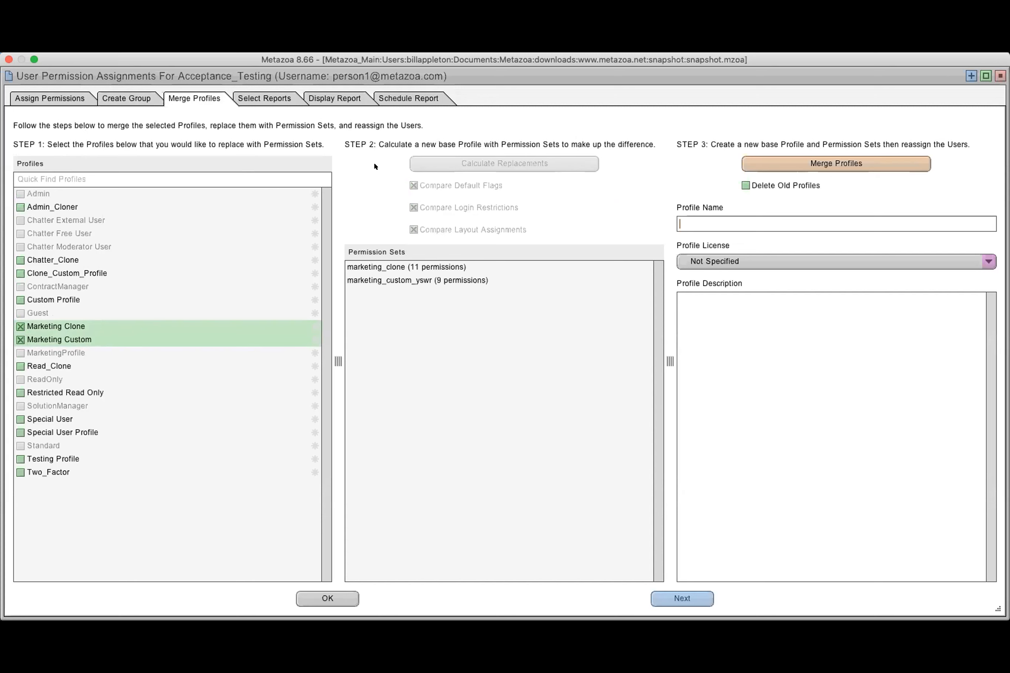
click(405, 272)
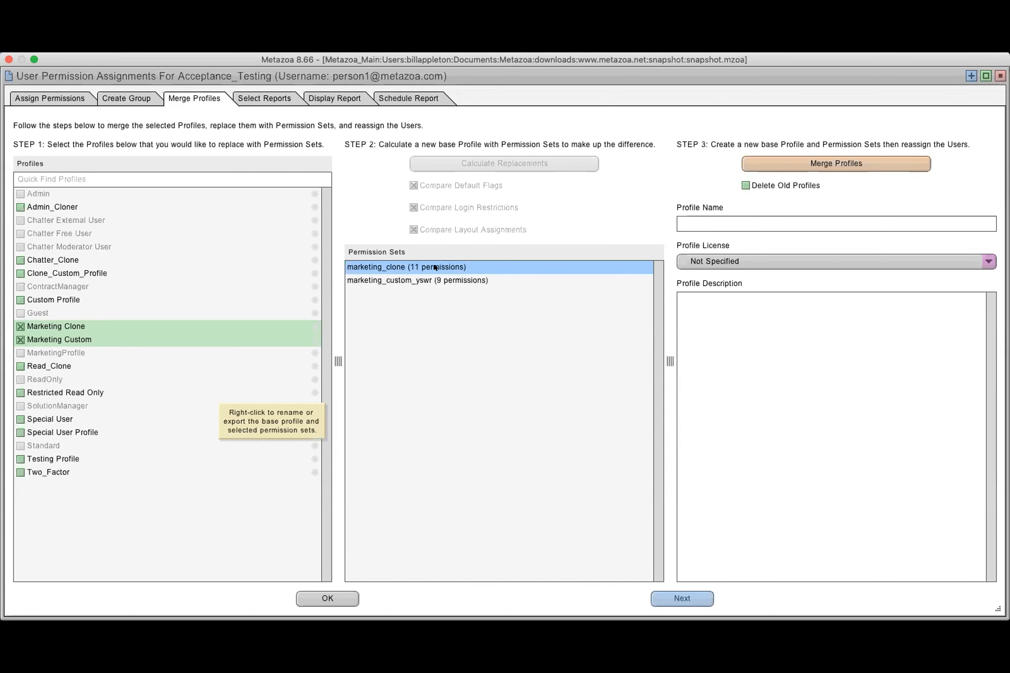
click(425, 280)
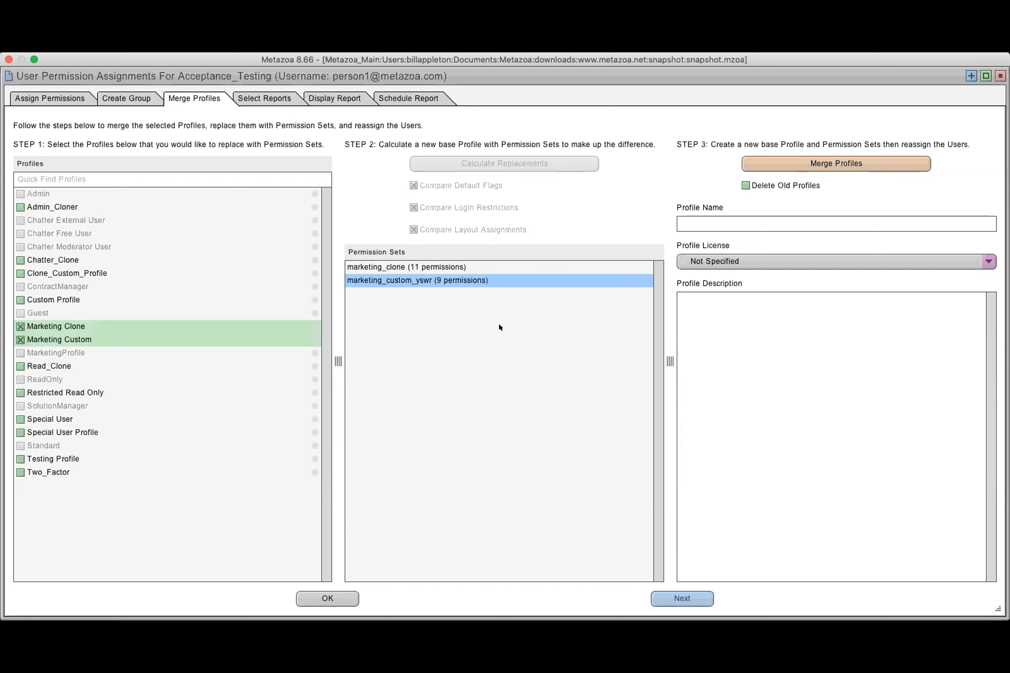
Enter mn,mnmn as the merged profile's name and look at its license setting
click(701, 219)
text(mn,mnmn)
click(722, 264)
click(729, 384)
Preview the All Permission Assignments report and examine each user's profile, permission sets and permission set groups
click(273, 97)
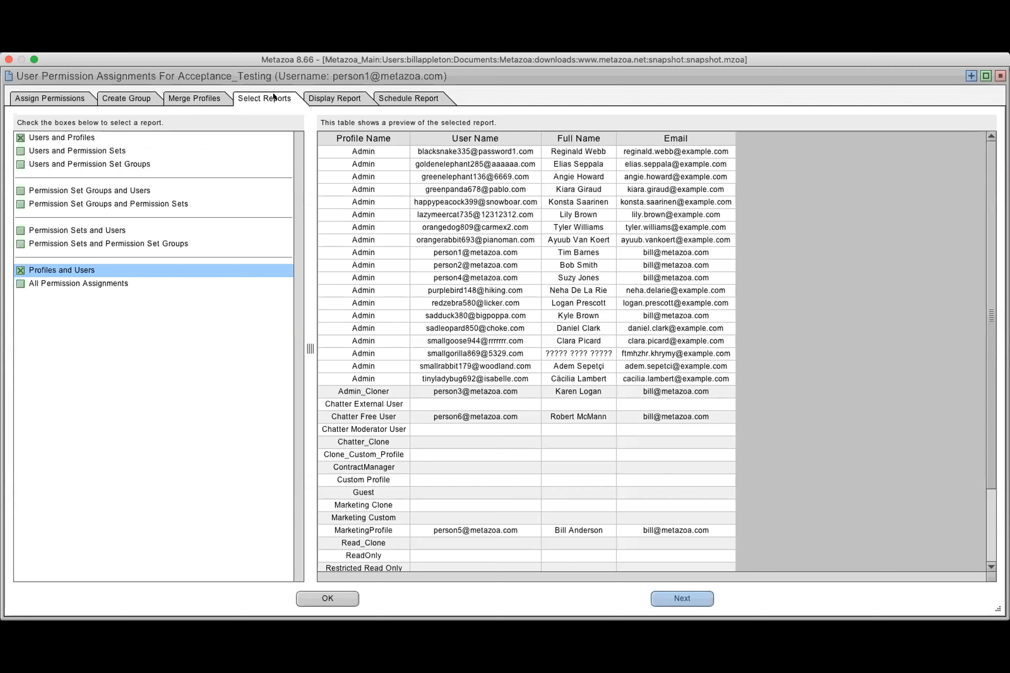
click(95, 283)
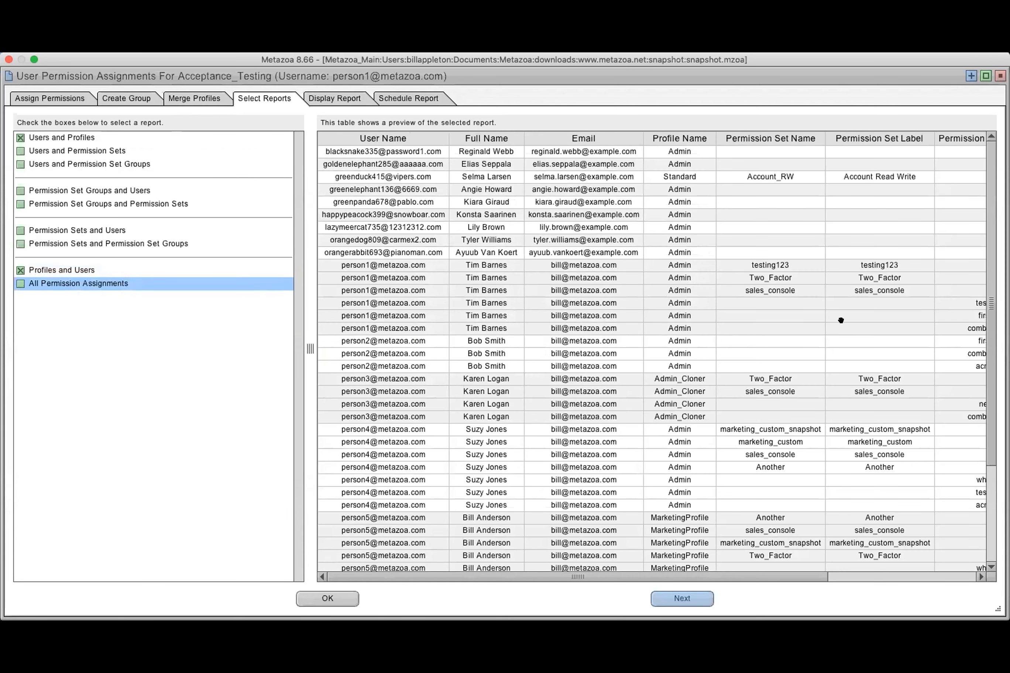
scroll(780, 229, down, 2)
scroll(780, 230, right, 1)
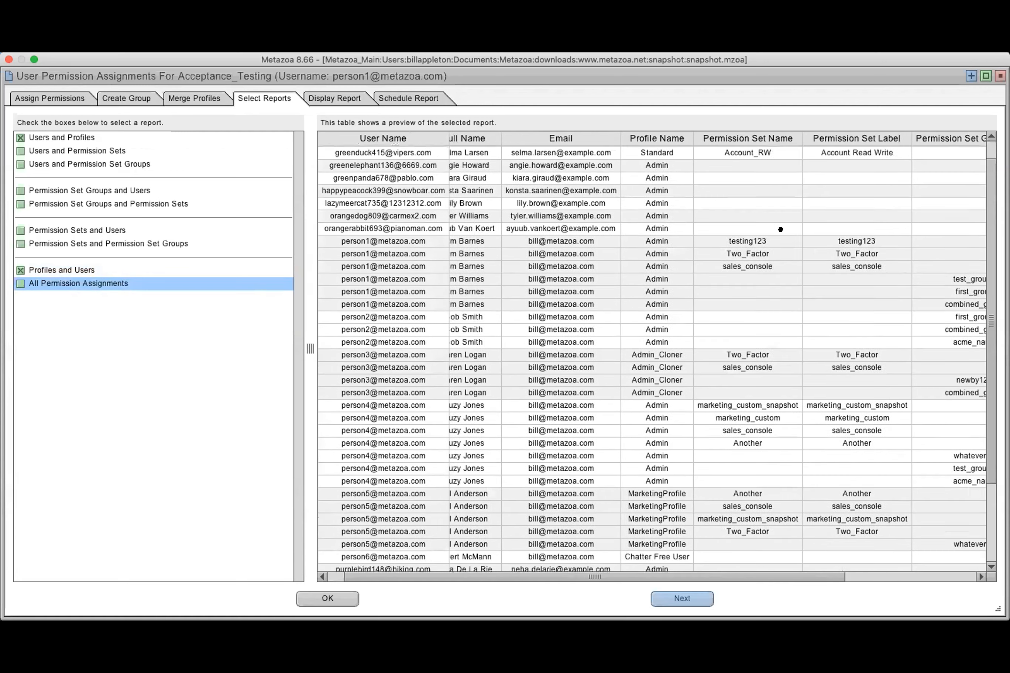
scroll(780, 229, down, 5)
scroll(780, 229, right, 2)
scroll(739, 283, right, 2)
scroll(684, 349, up, 6)
scroll(872, 390, left, 4)
scroll(873, 390, up, 1)
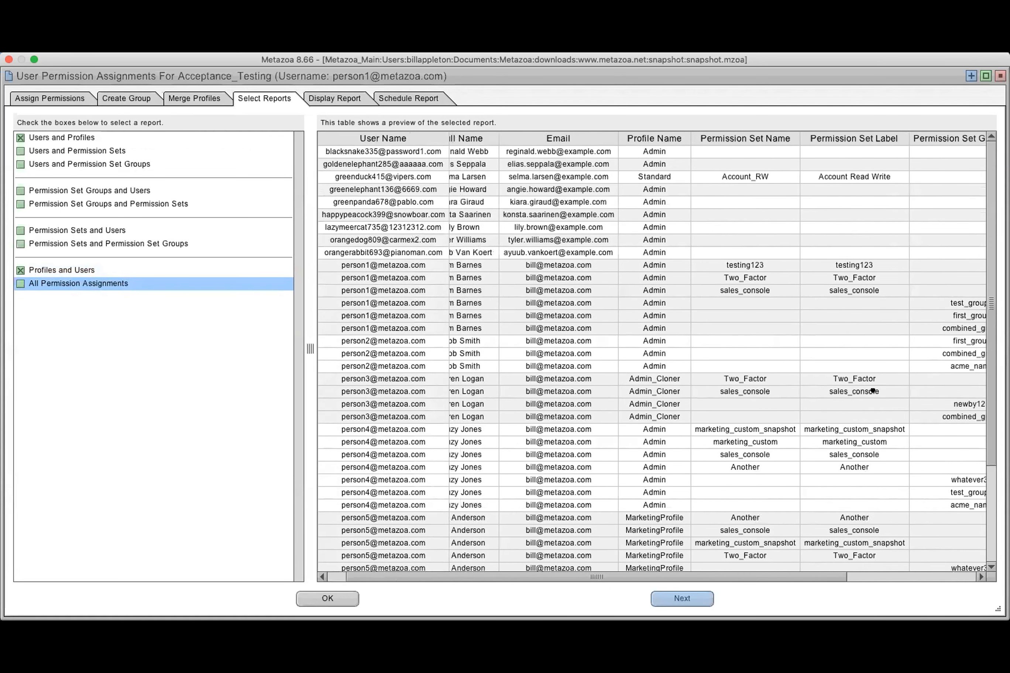
scroll(873, 390, left, 2)
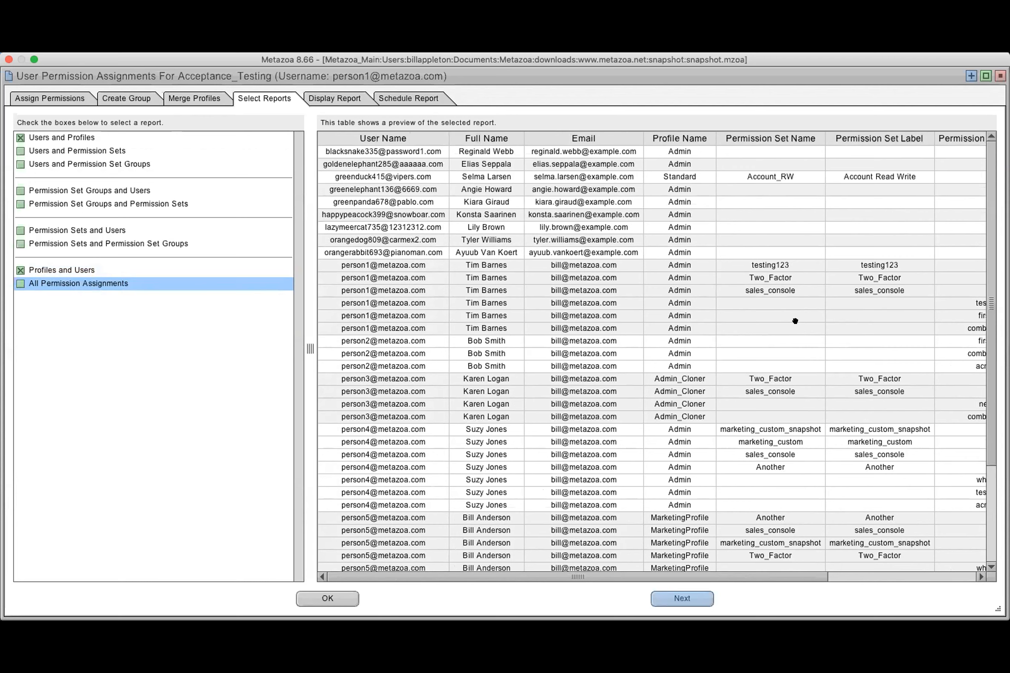
scroll(795, 321, right, 8)
scroll(794, 321, down, 5)
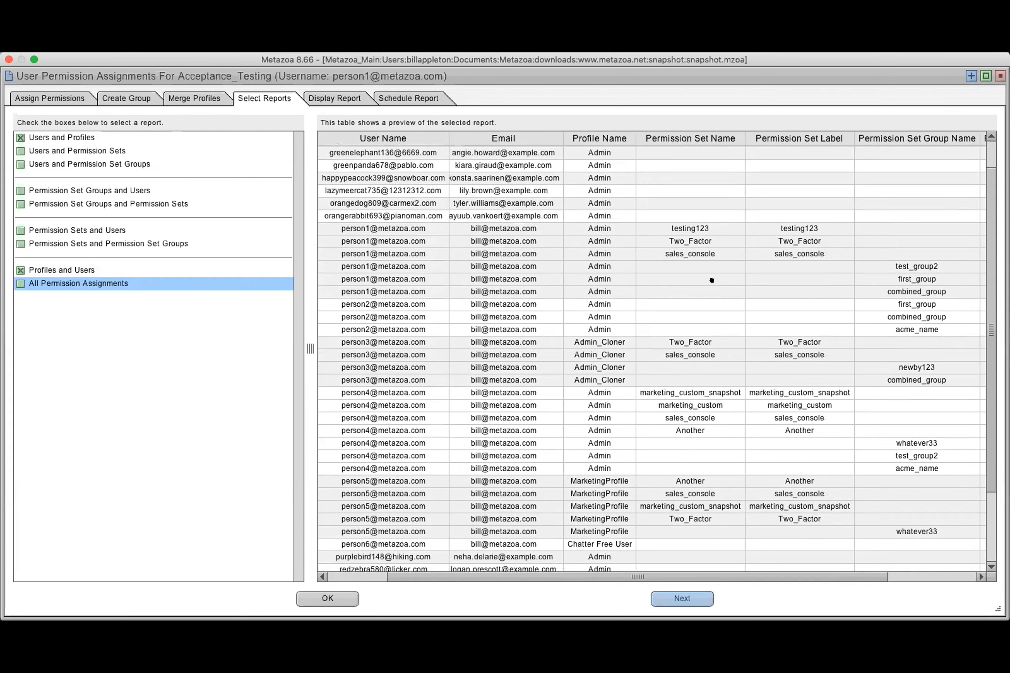
scroll(623, 259, right, 2)
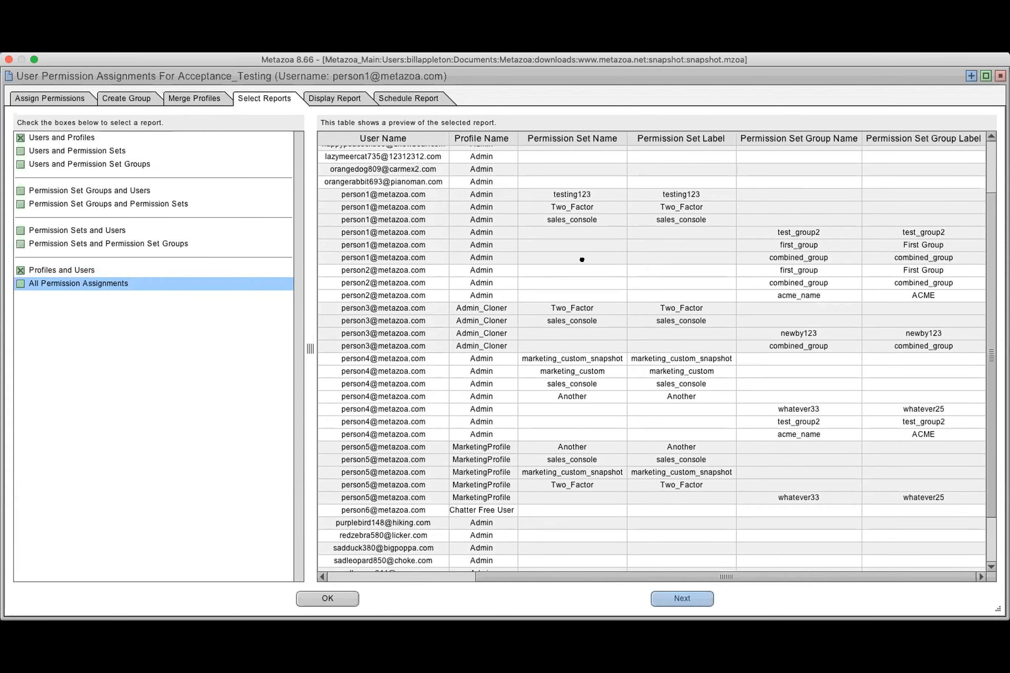
scroll(582, 260, up, 2)
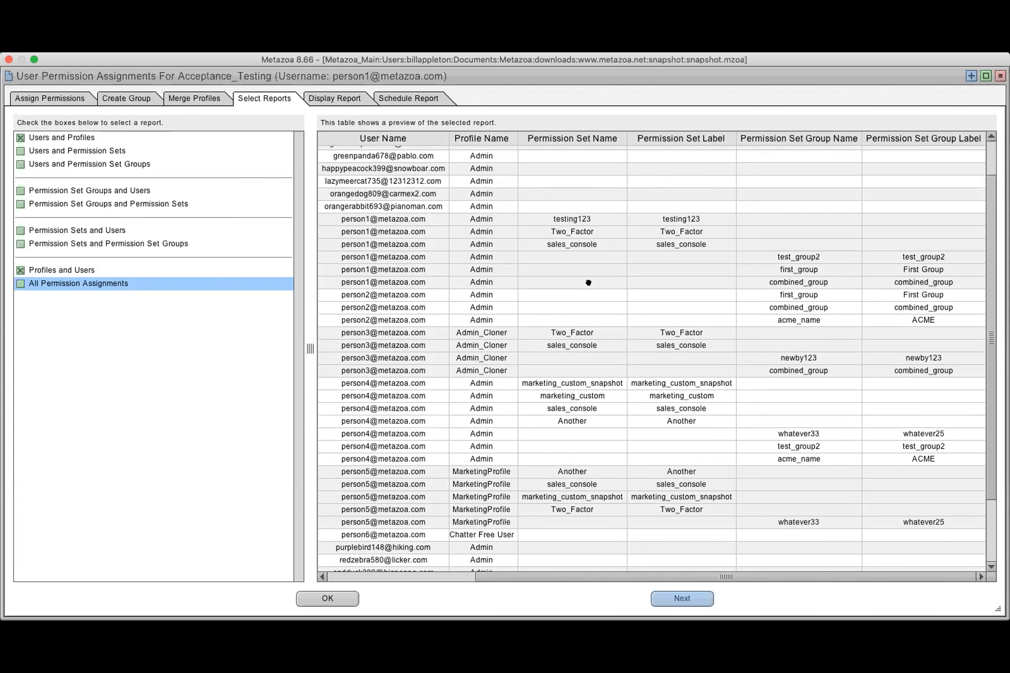
scroll(671, 291, left, 5)
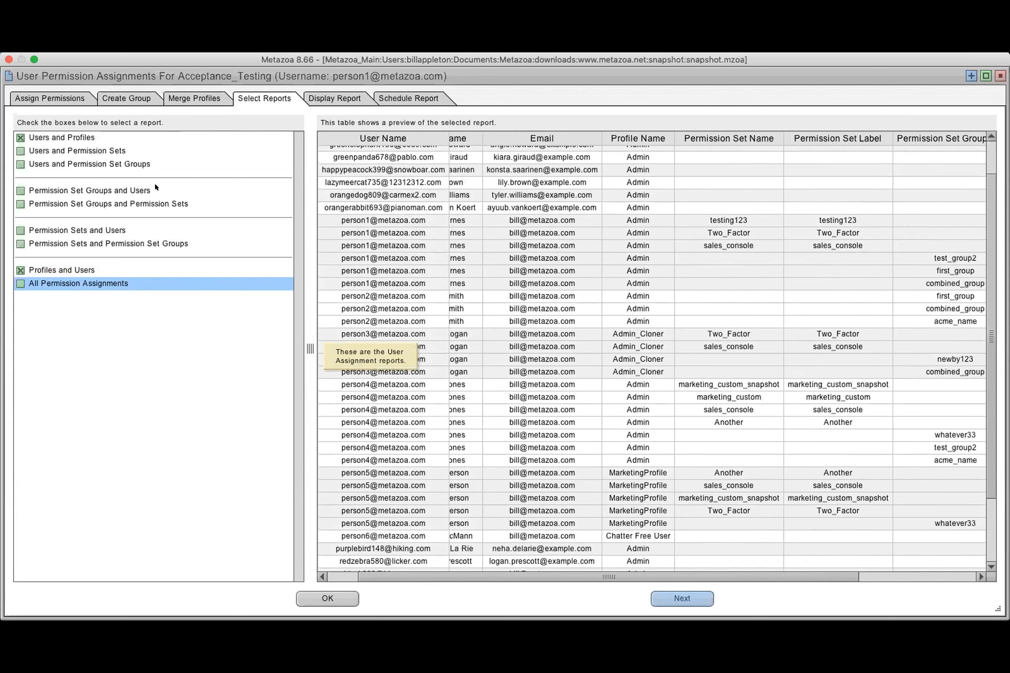
Include the Permission Set Groups and Users report in the selection and display the selected reports
click(20, 190)
click(135, 190)
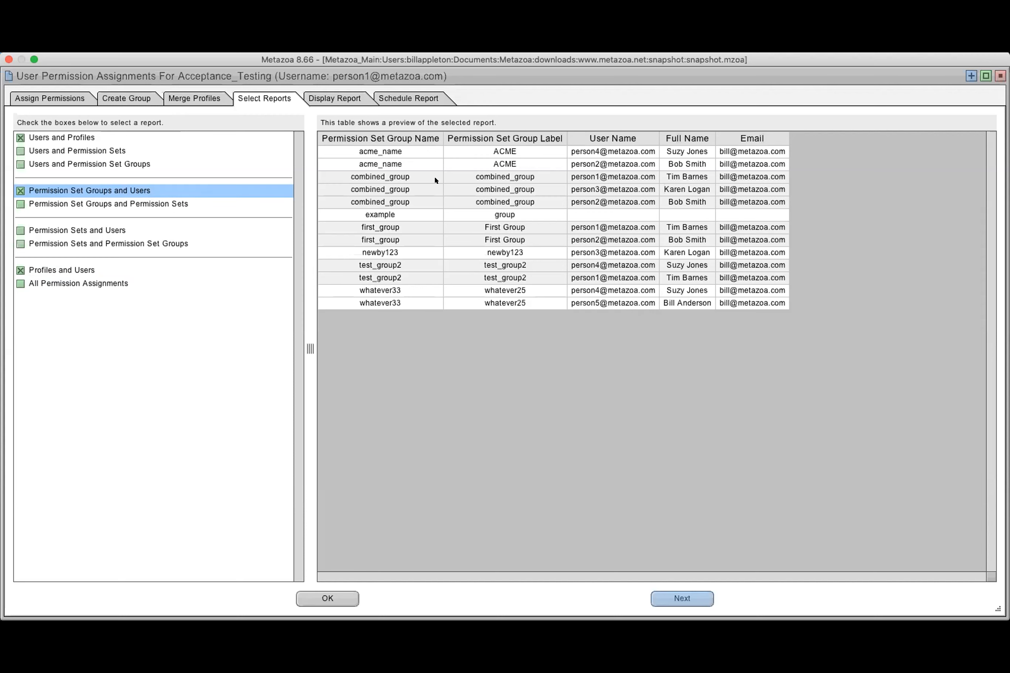
click(336, 91)
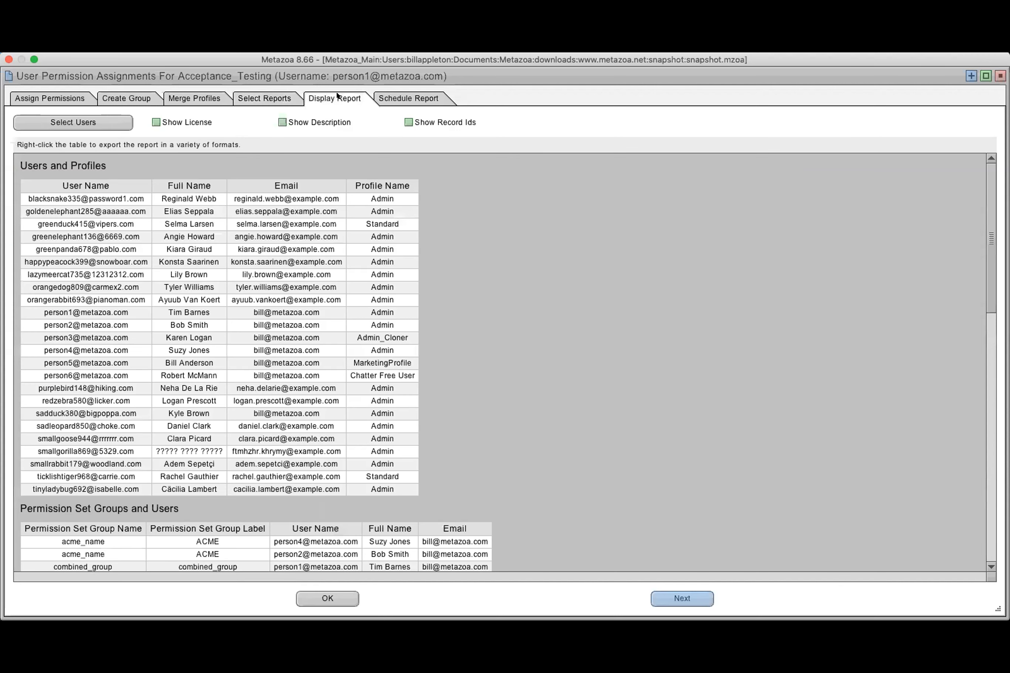
Look at the report's scheduling triggers and actions, and close the user permission assignments window
click(411, 98)
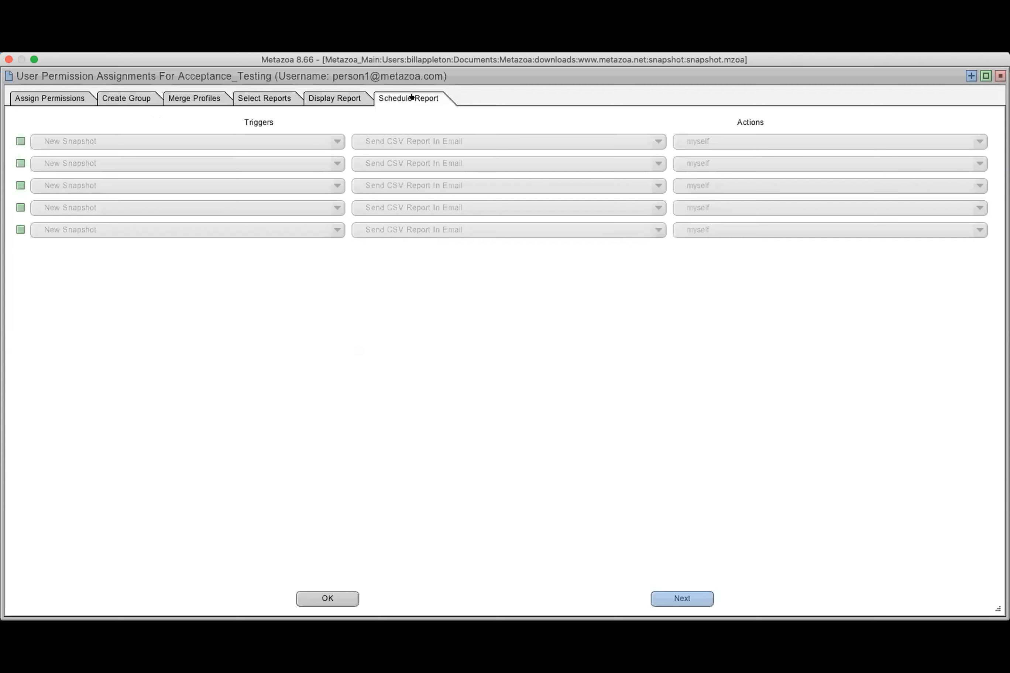
click(337, 100)
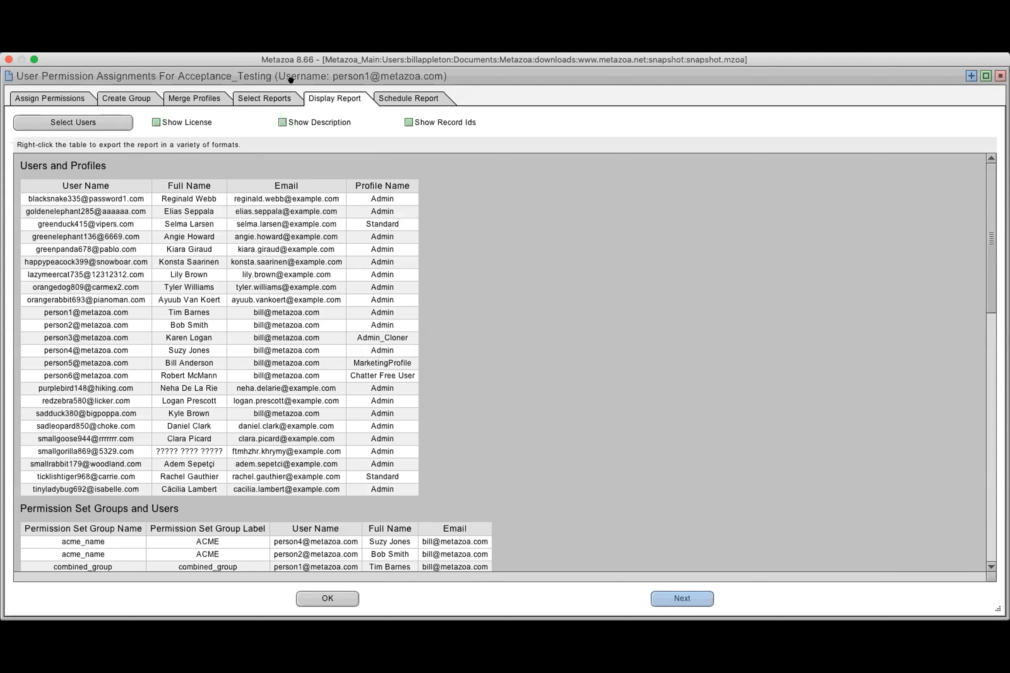
click(1000, 75)
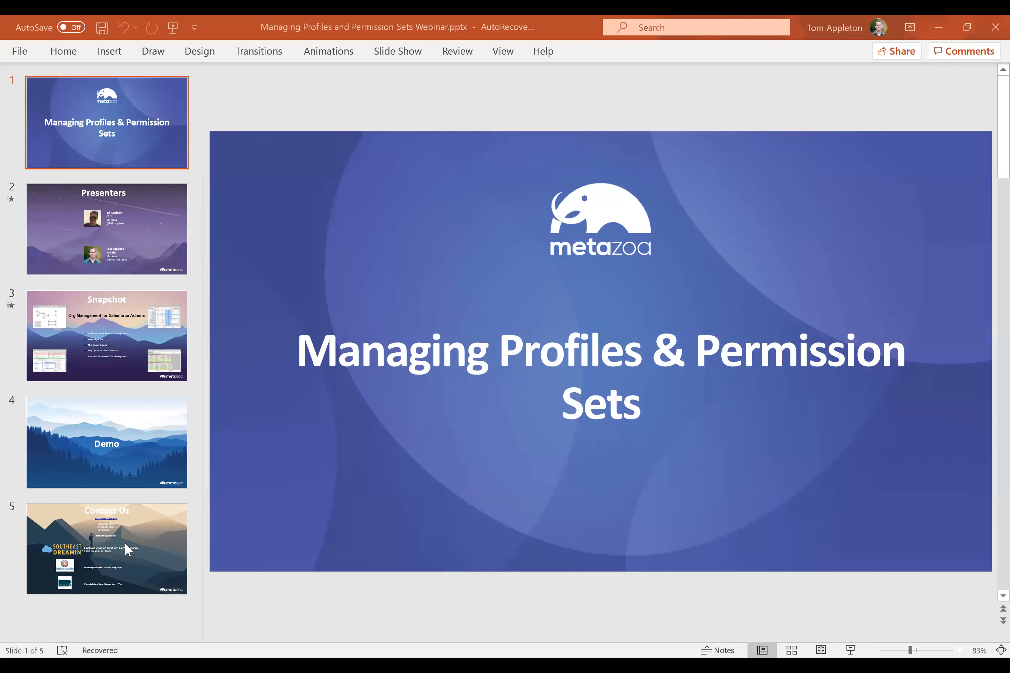
Switch to the webinar presentation in PowerPoint and show the Contact Us slide
click(124, 541)
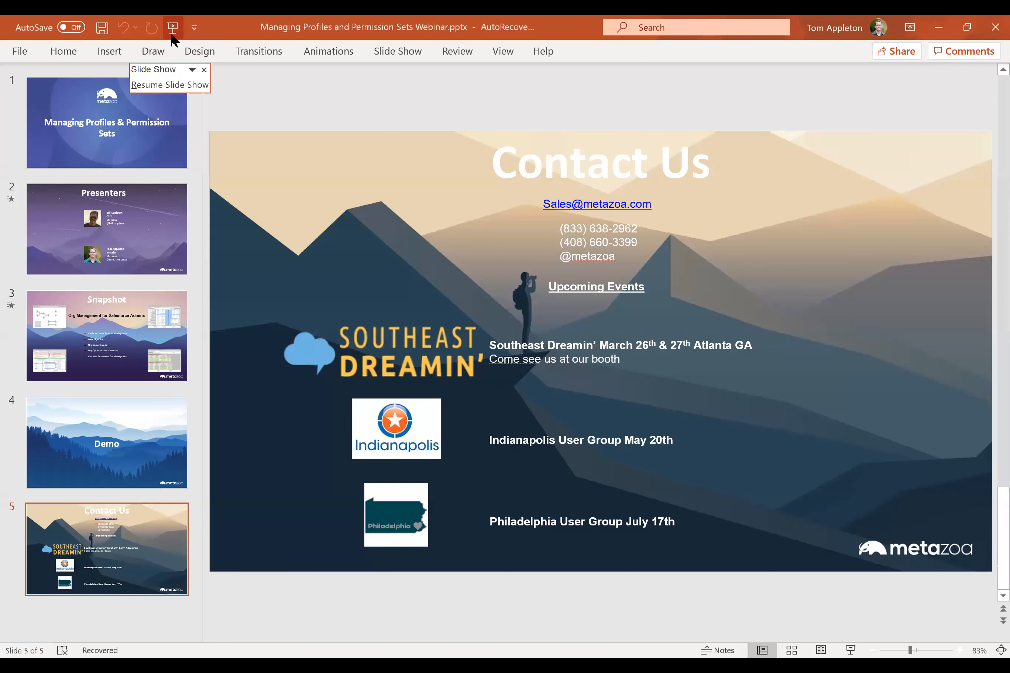